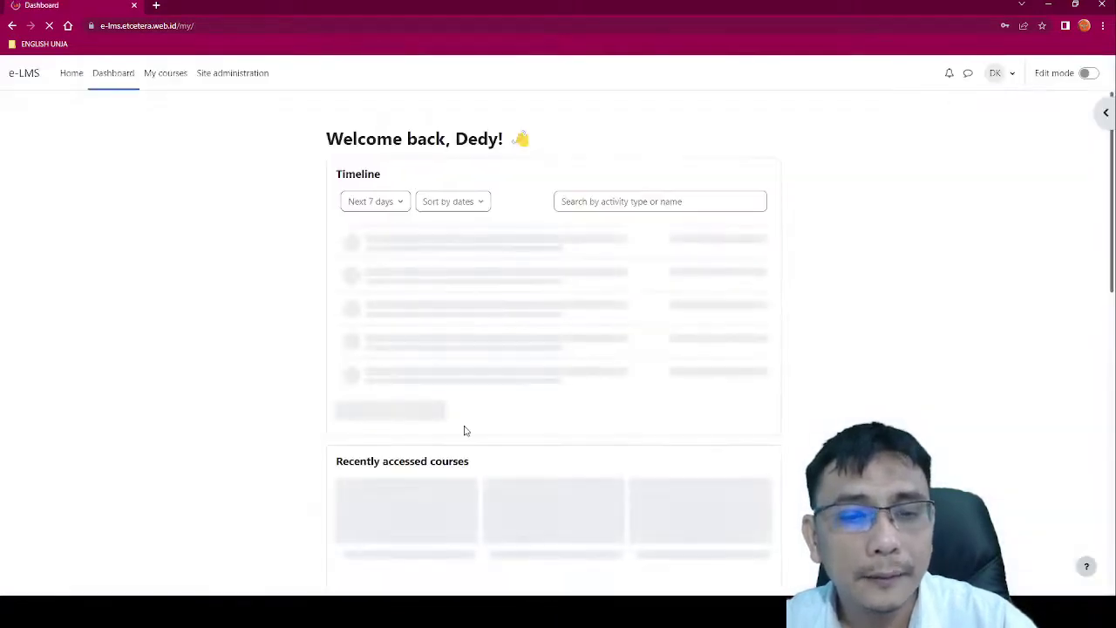
Step: Open Moodle Demo Course, turn on Edit mode and scroll down to Week 2
scroll(463, 428, "down", 2)
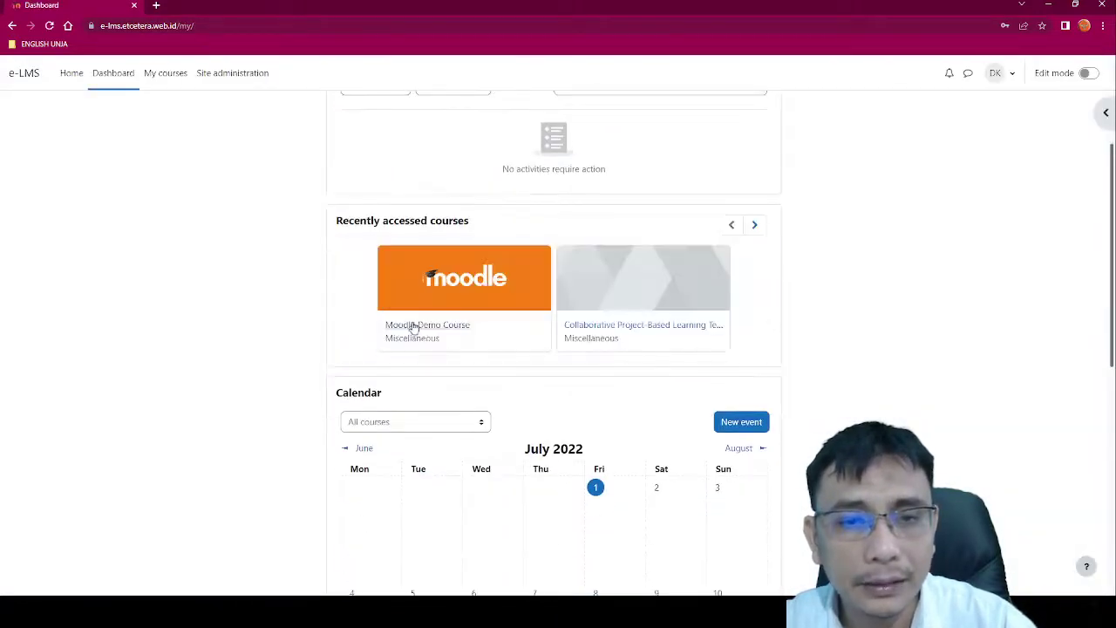
left_click(415, 327)
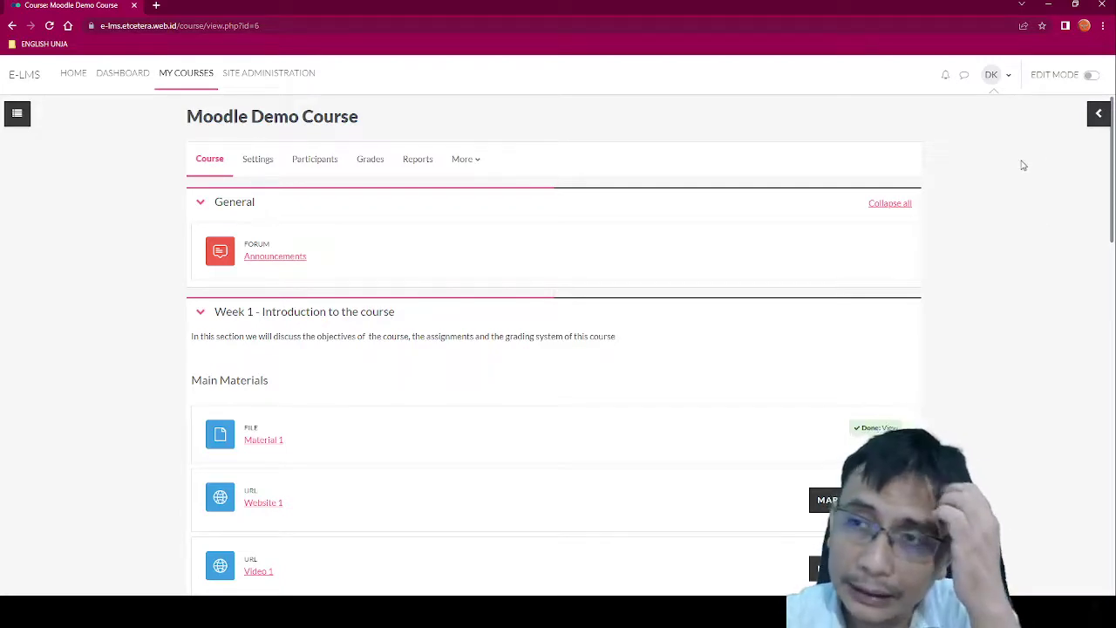
scroll(1023, 165, "down", 1)
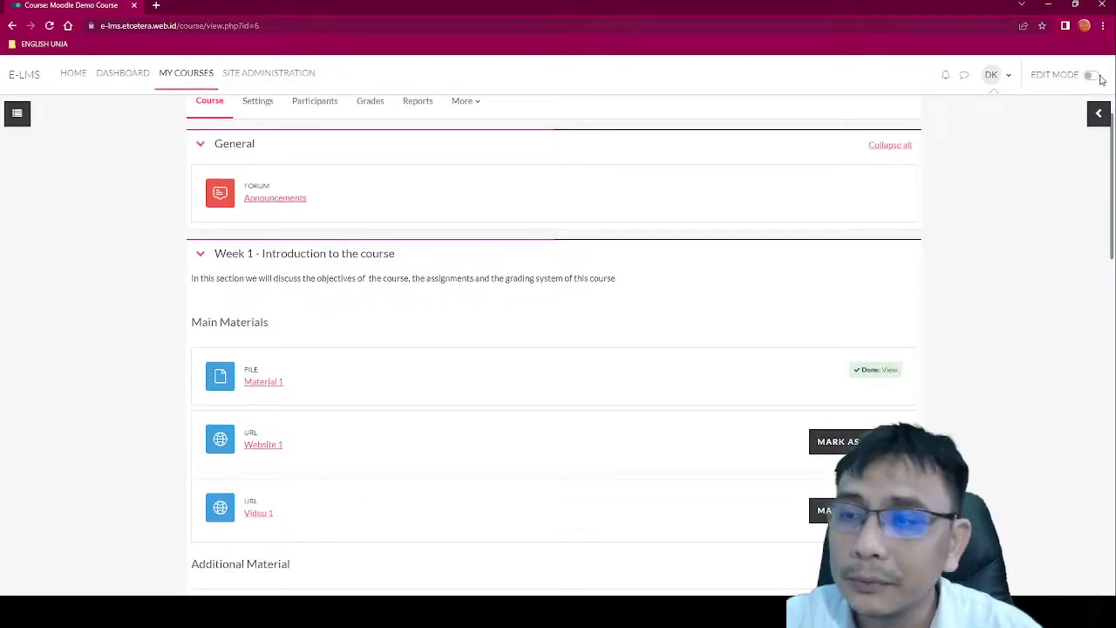
left_click(1094, 76)
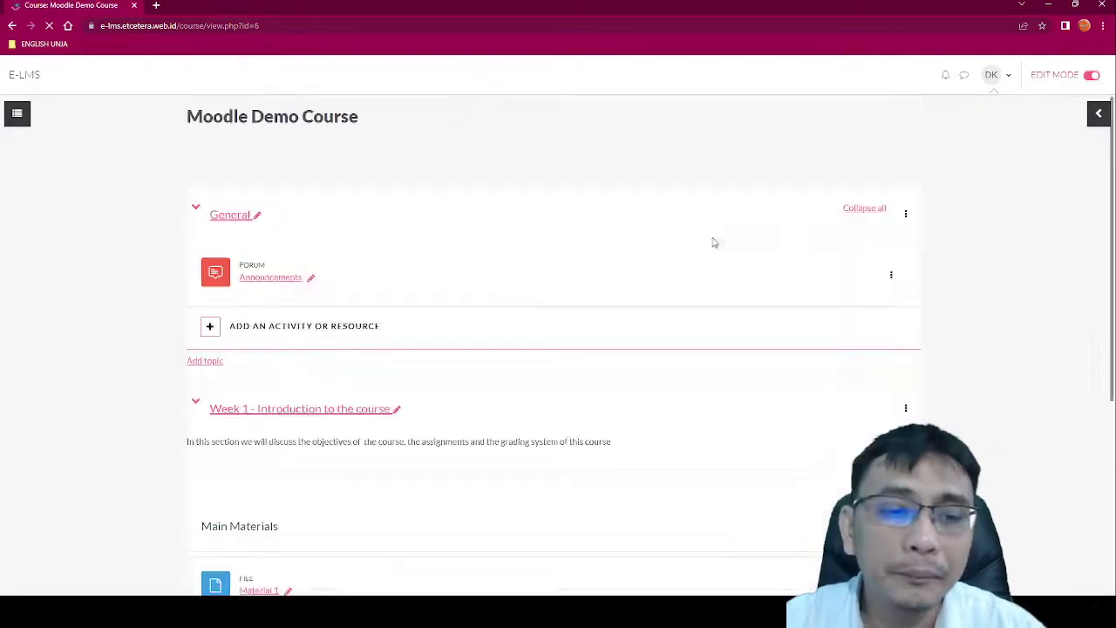
scroll(735, 267, "down", 6)
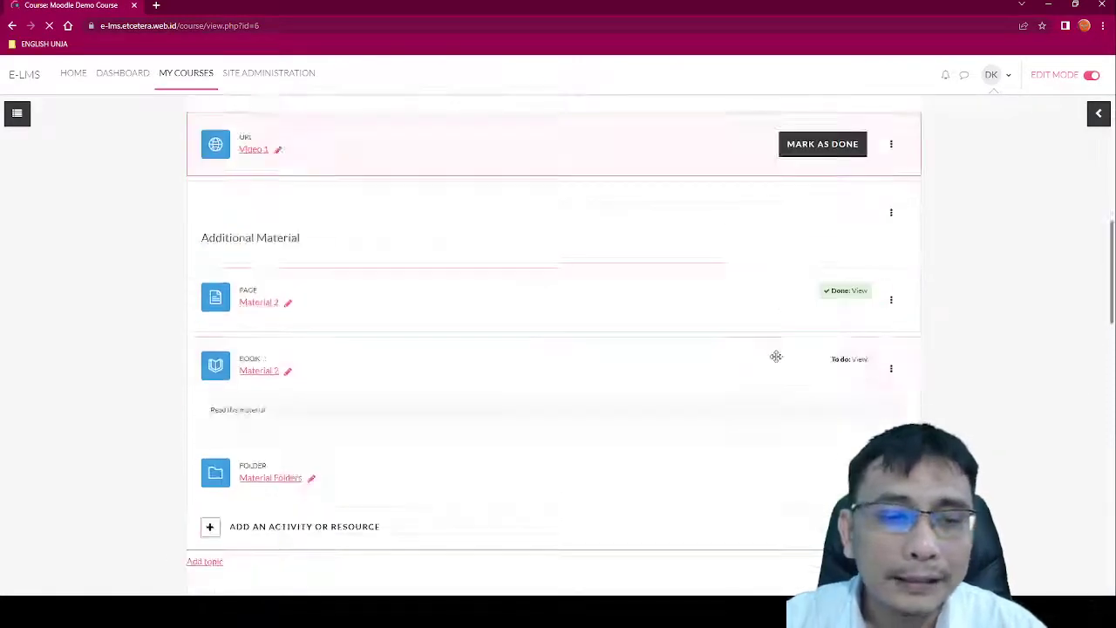
scroll(776, 355, "down", 10)
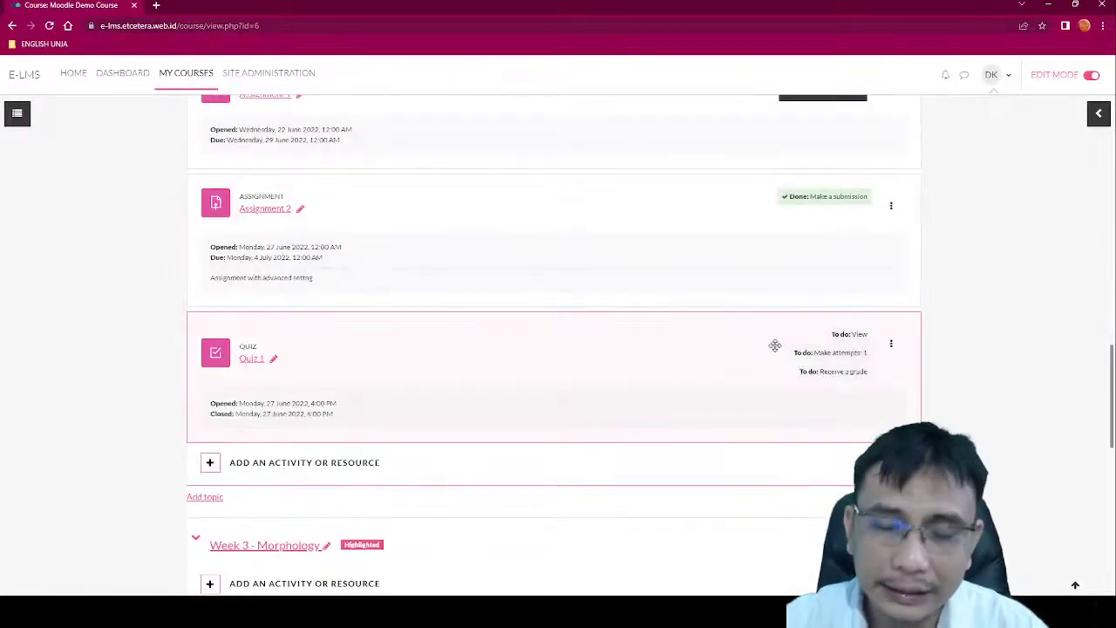
scroll(776, 347, "down", 1)
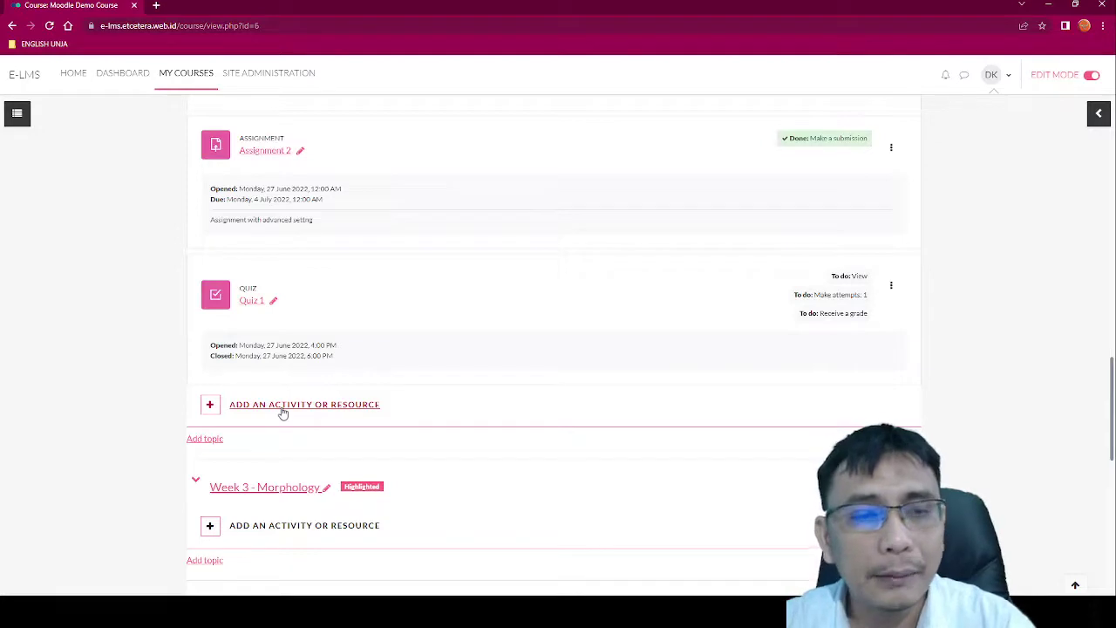
Step: Add a new Quiz activity to Week 2
left_click(282, 413)
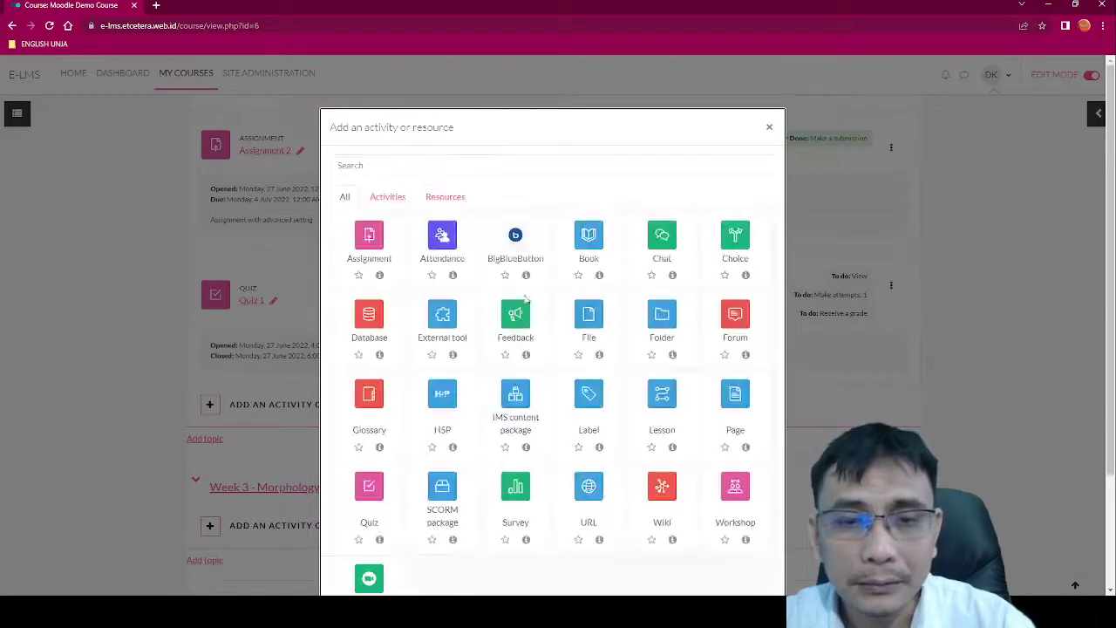
scroll(395, 489, "down", 1)
scroll(395, 488, "down", 1)
left_click(368, 342)
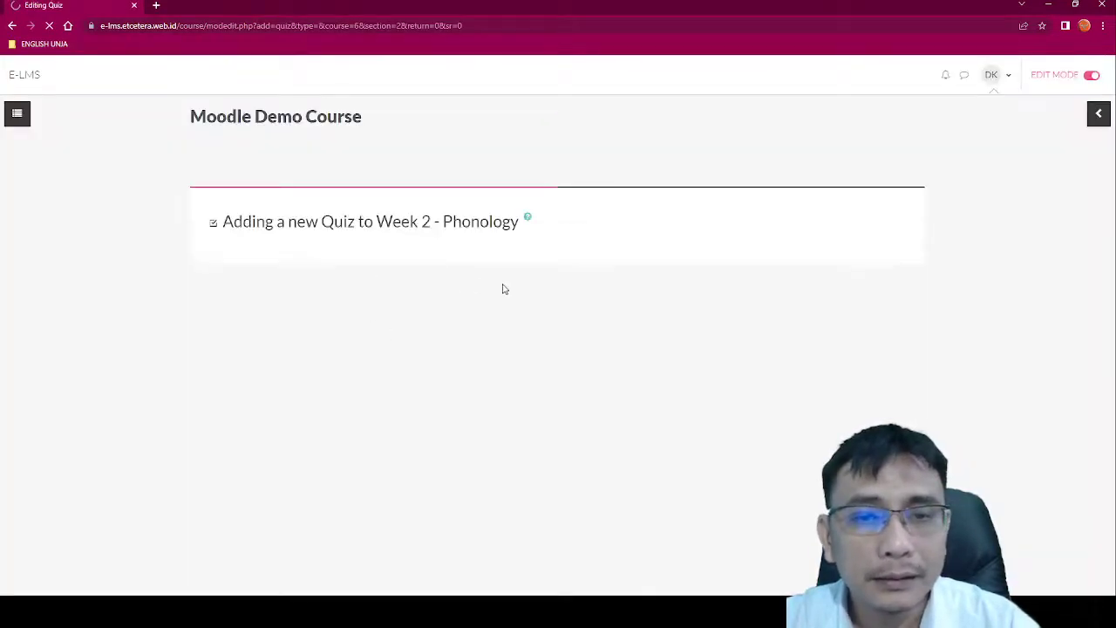
Step: Name the new quiz 'Quiz 2'
left_click(487, 307)
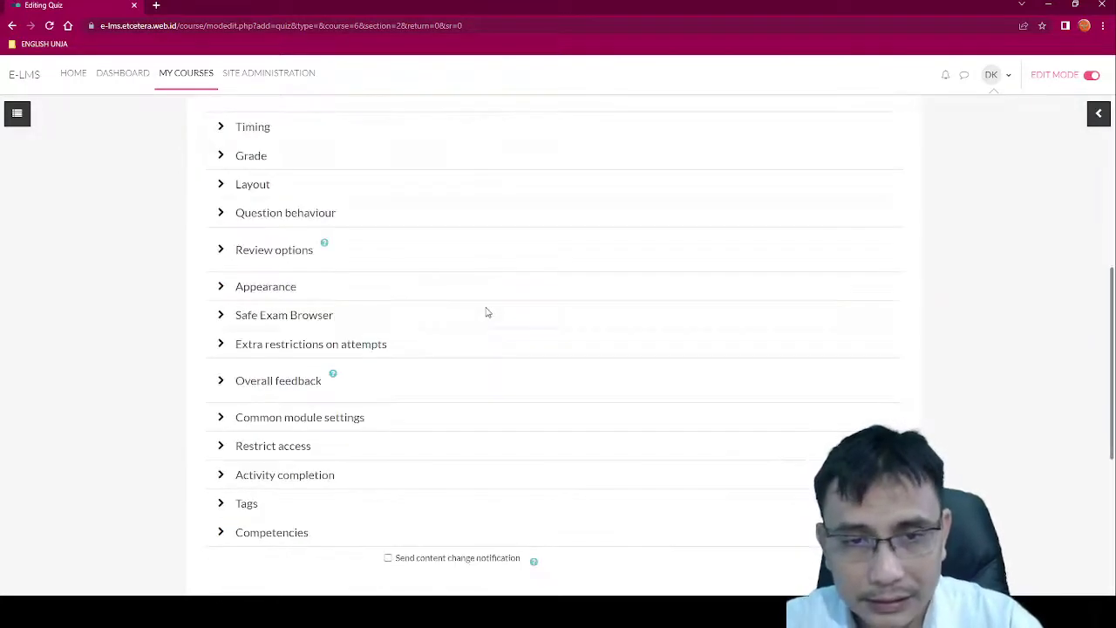
left_click(499, 283)
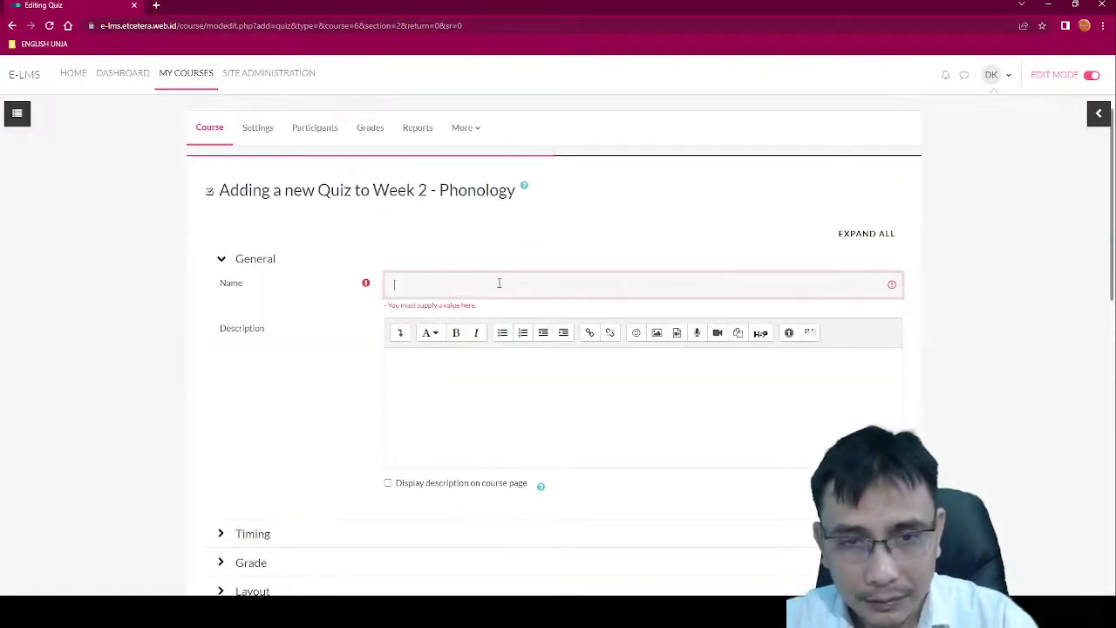
type("Quiz 2")
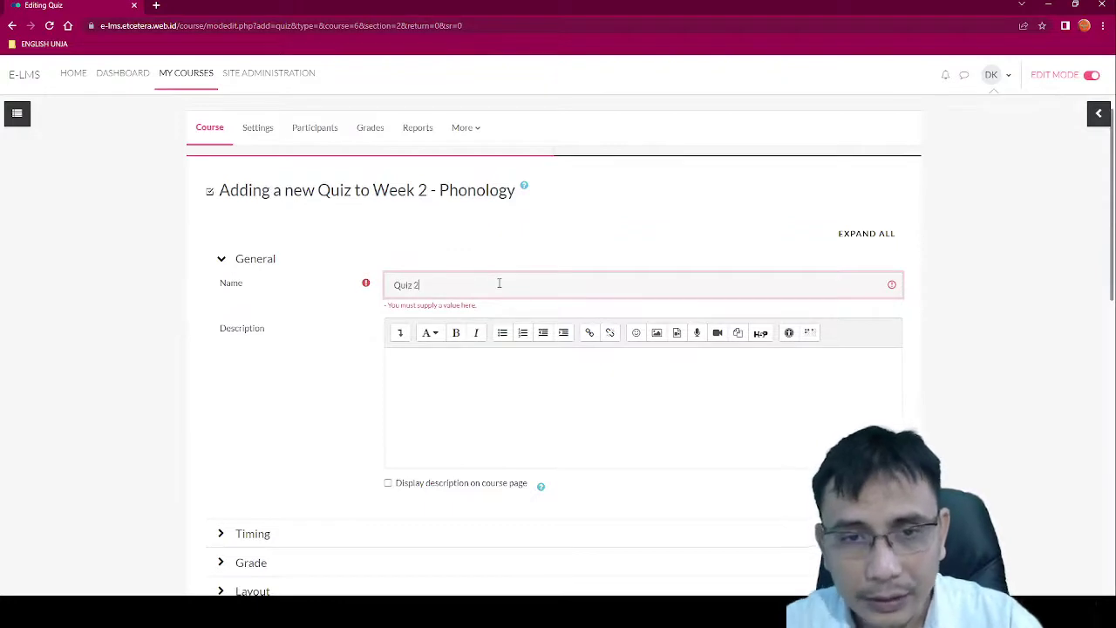
scroll(436, 392, "down", 1)
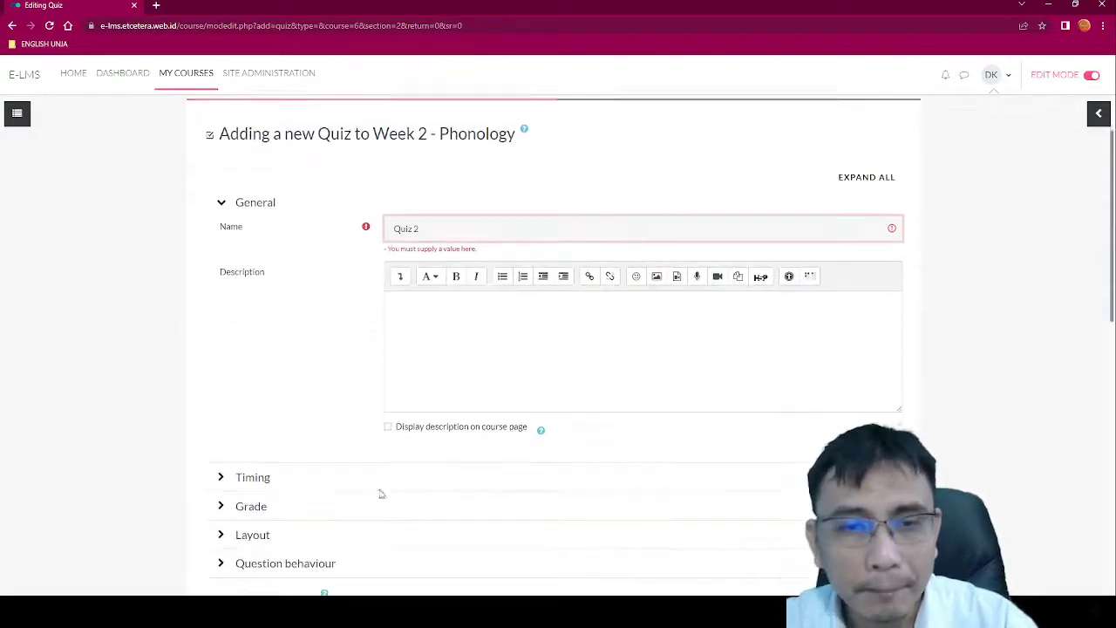
left_click(261, 479)
Step: Enable a 10-minute time limit in the quiz's Timing settings
left_click(222, 466)
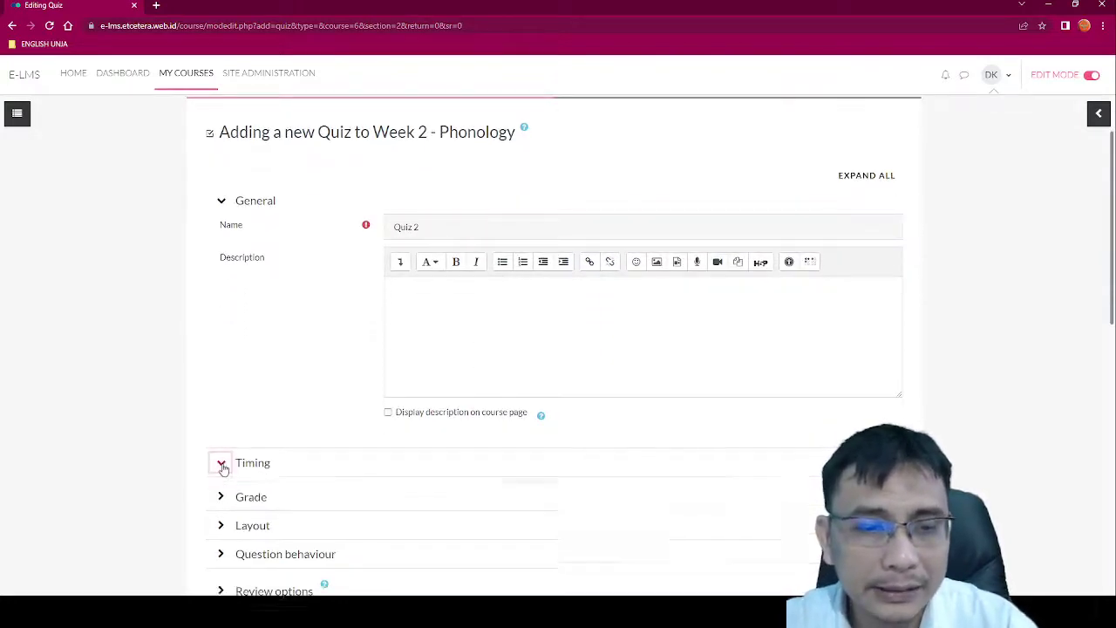
scroll(222, 467, "down", 2)
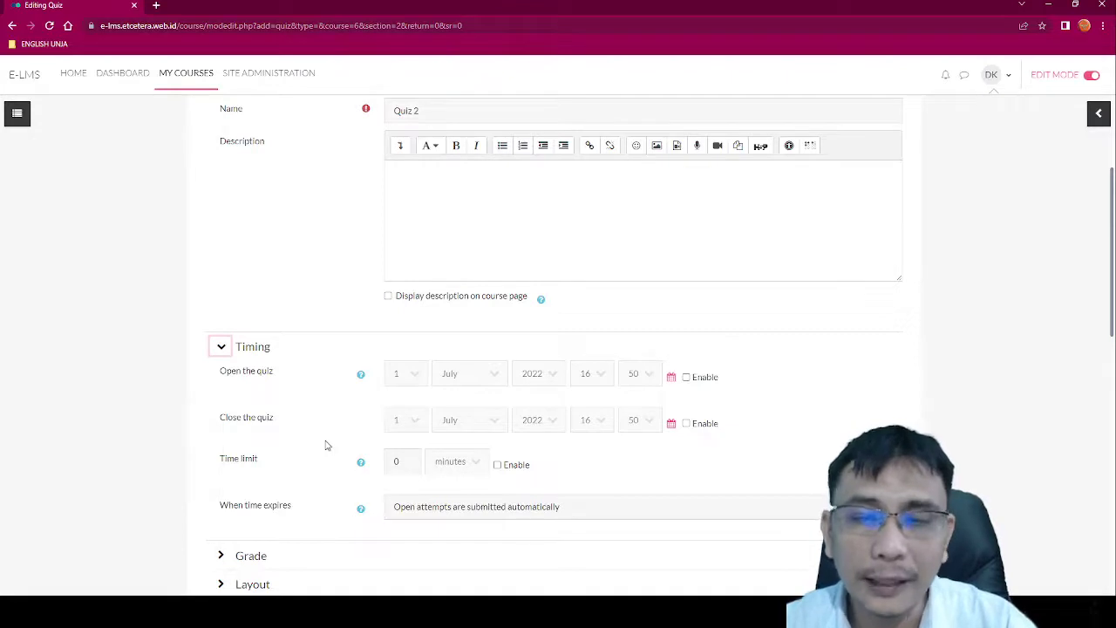
left_click(499, 466)
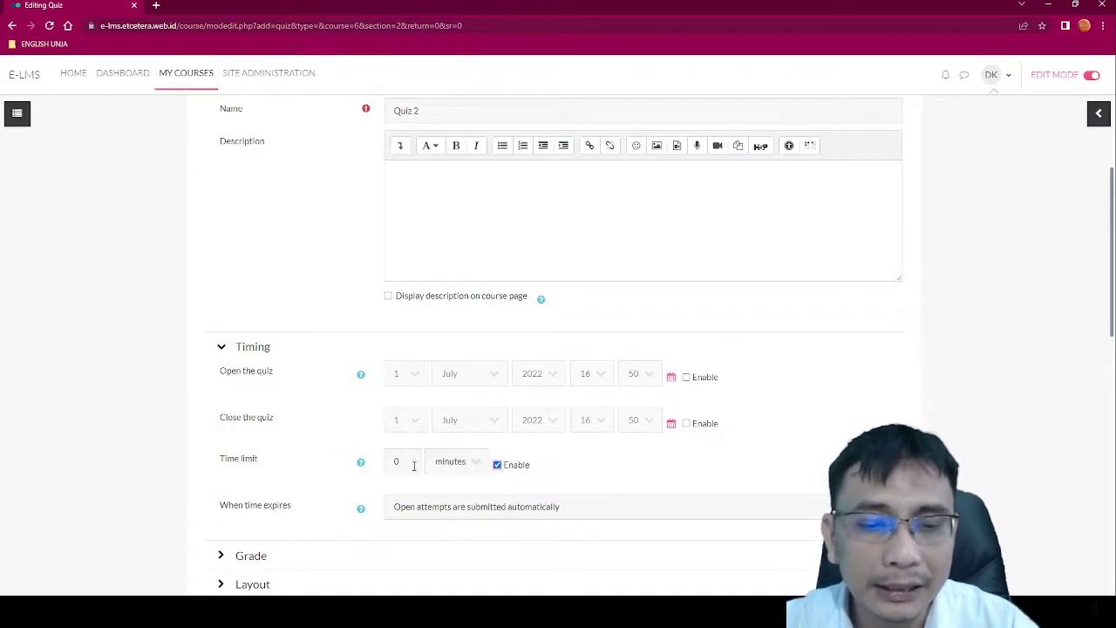
left_click(242, 461)
type("10")
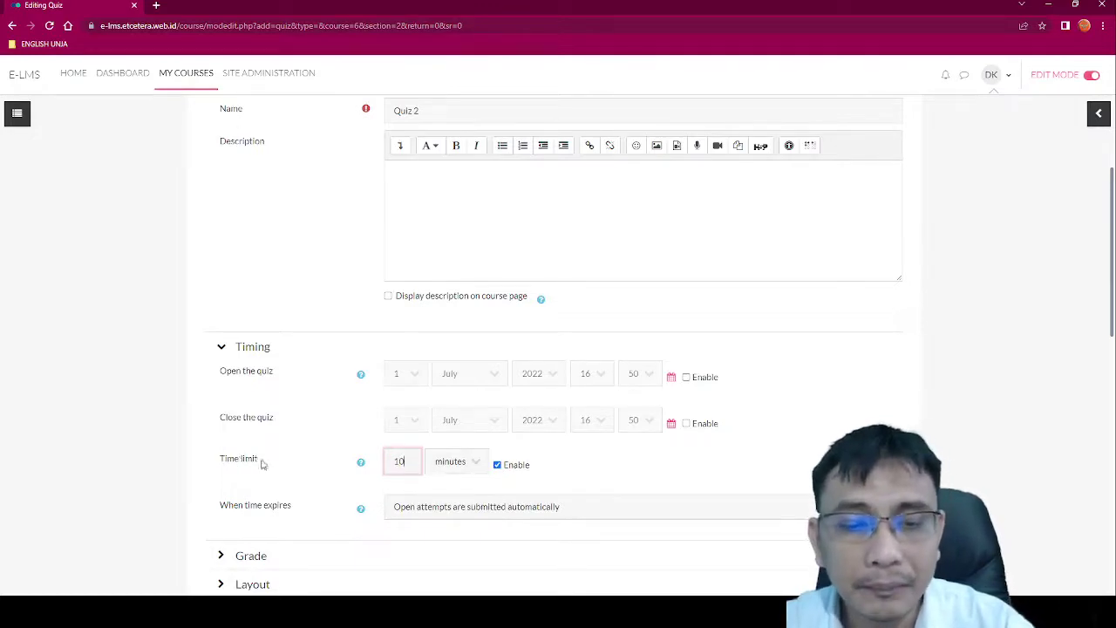
left_click(301, 466)
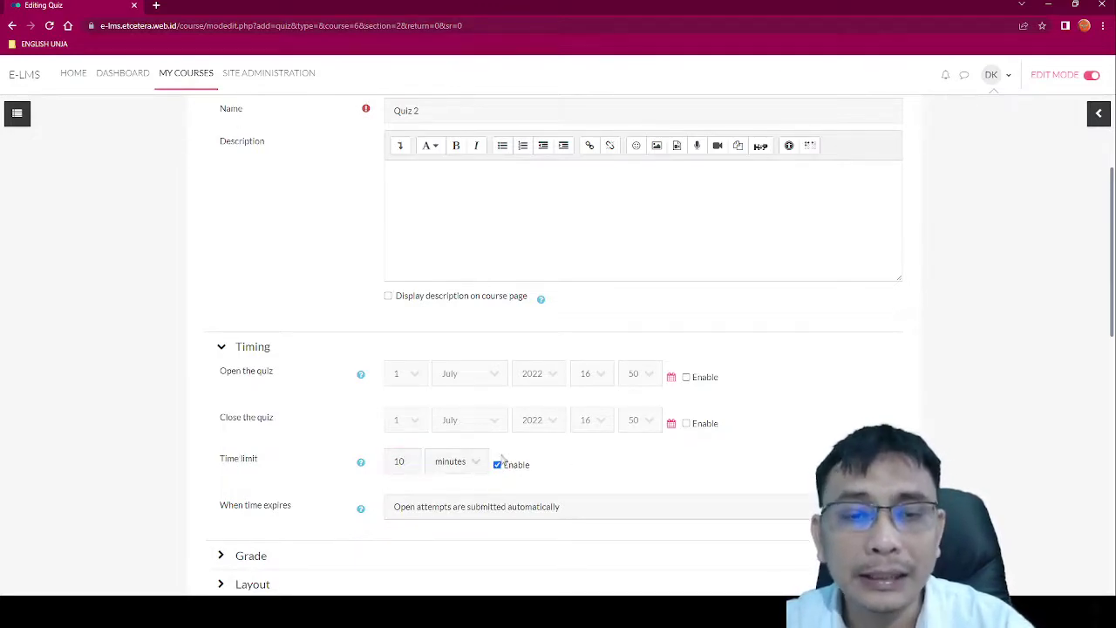
scroll(431, 468, "down", 1)
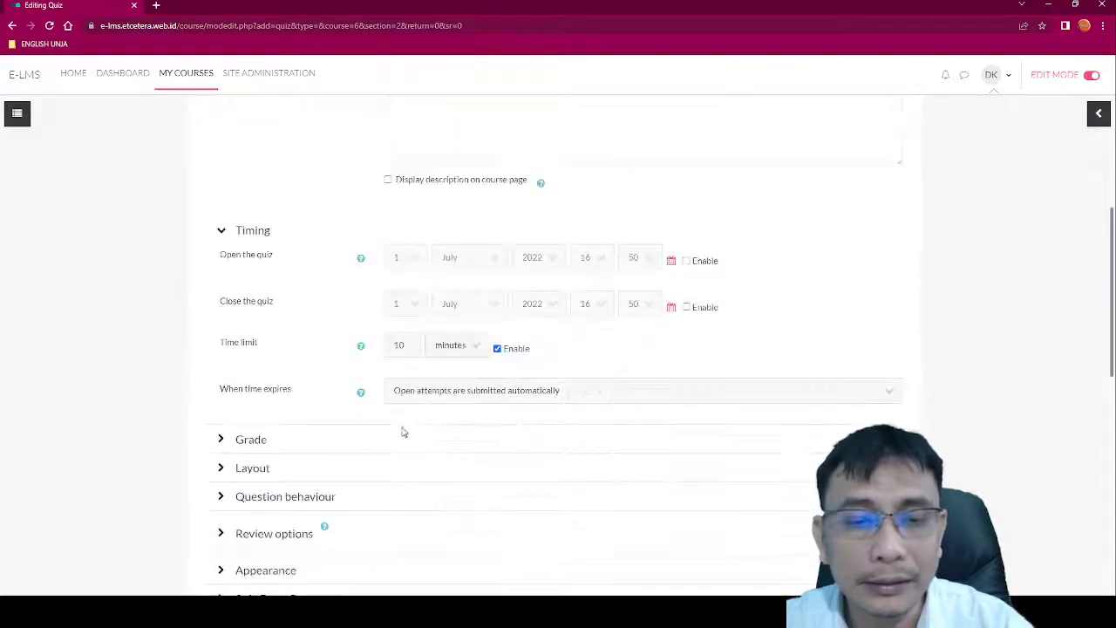
scroll(375, 466, "down", 2)
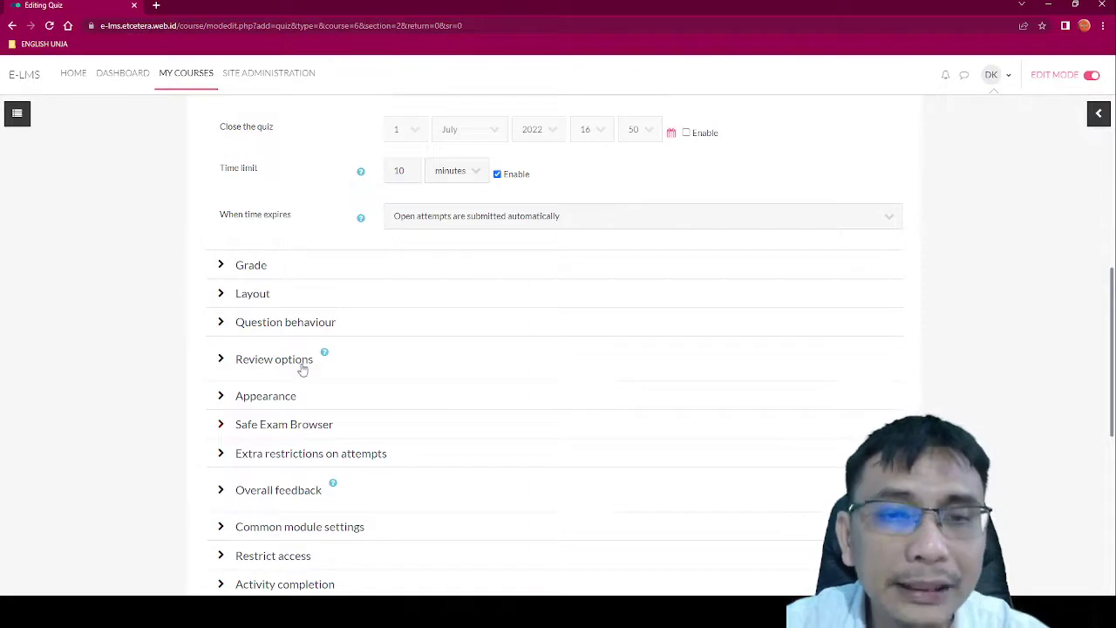
scroll(309, 407, "down", 1)
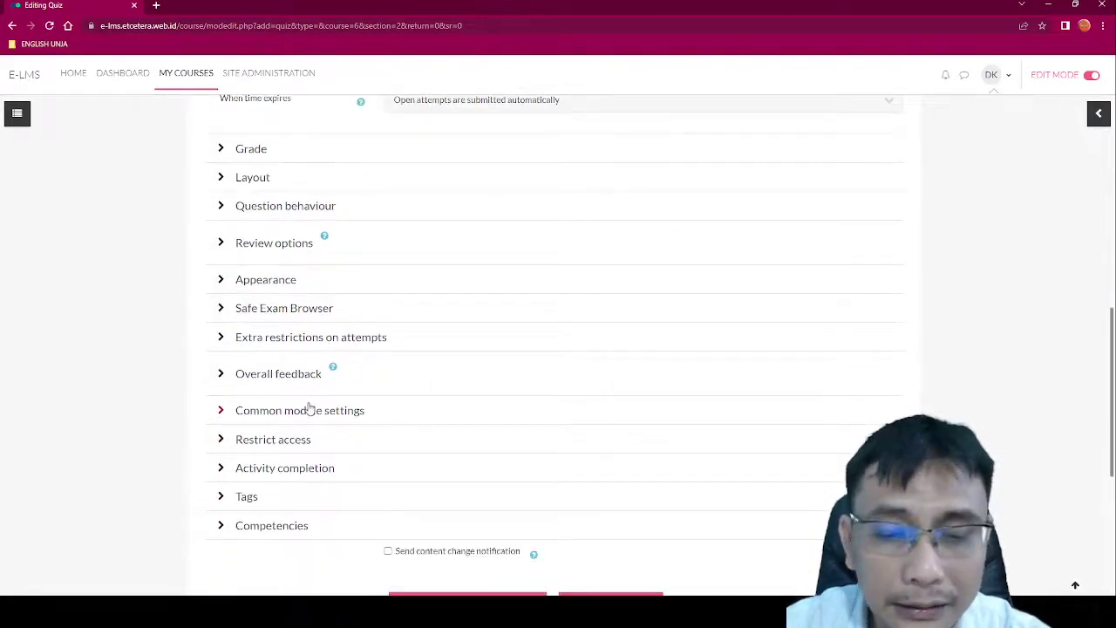
scroll(309, 408, "down", 2)
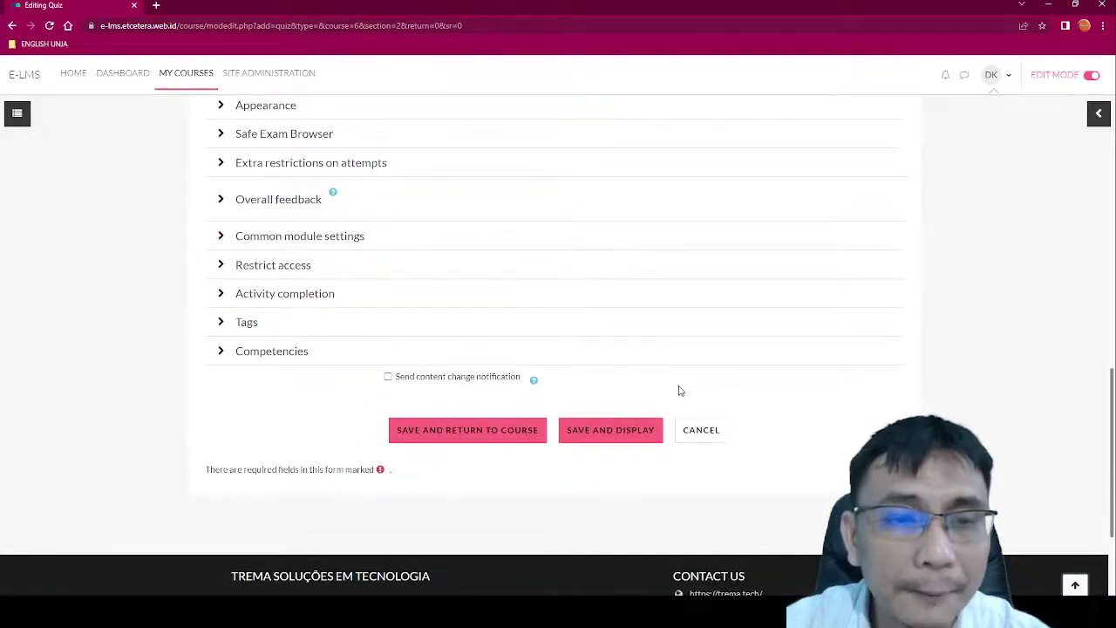
Step: Save Quiz 2 and set its maximum grade to 100 on the Questions page
left_click(616, 430)
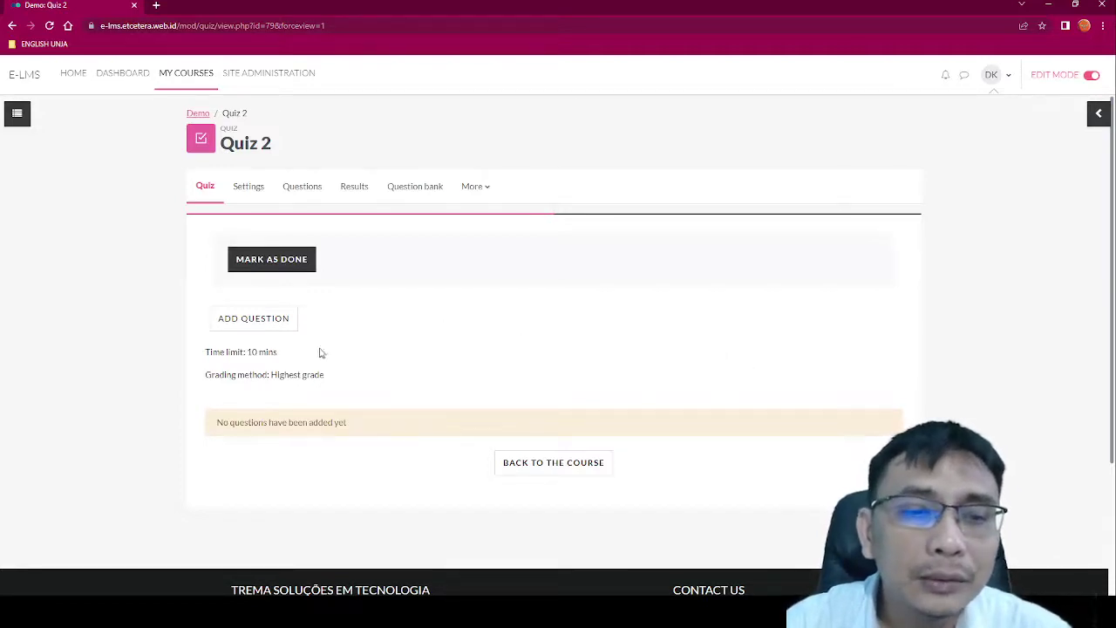
left_click(279, 322)
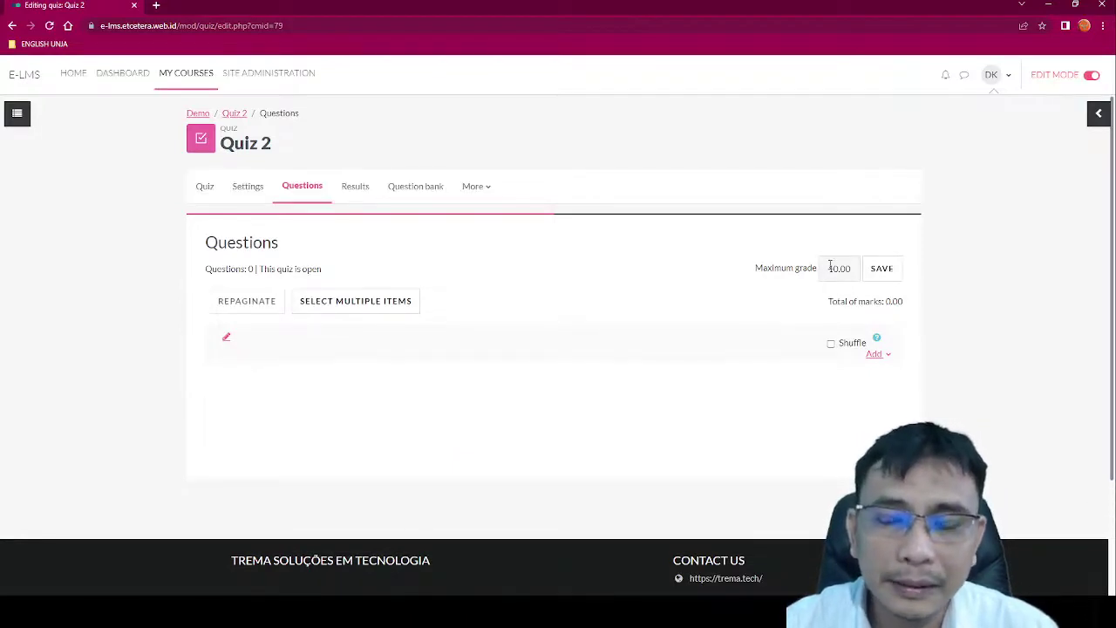
left_click_drag(823, 267, 884, 272)
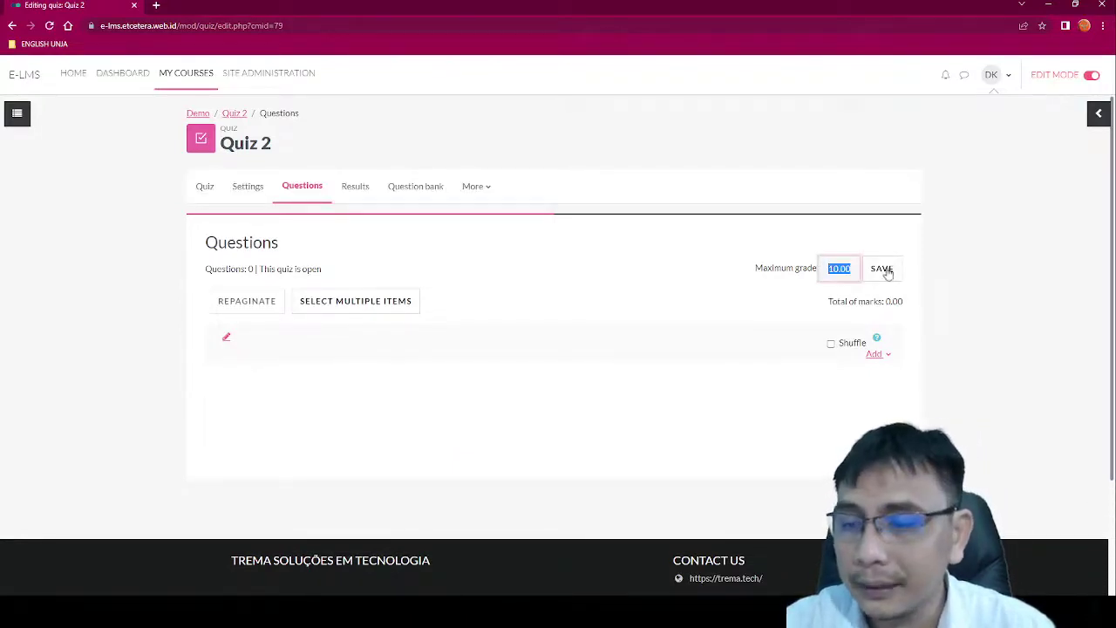
type("100")
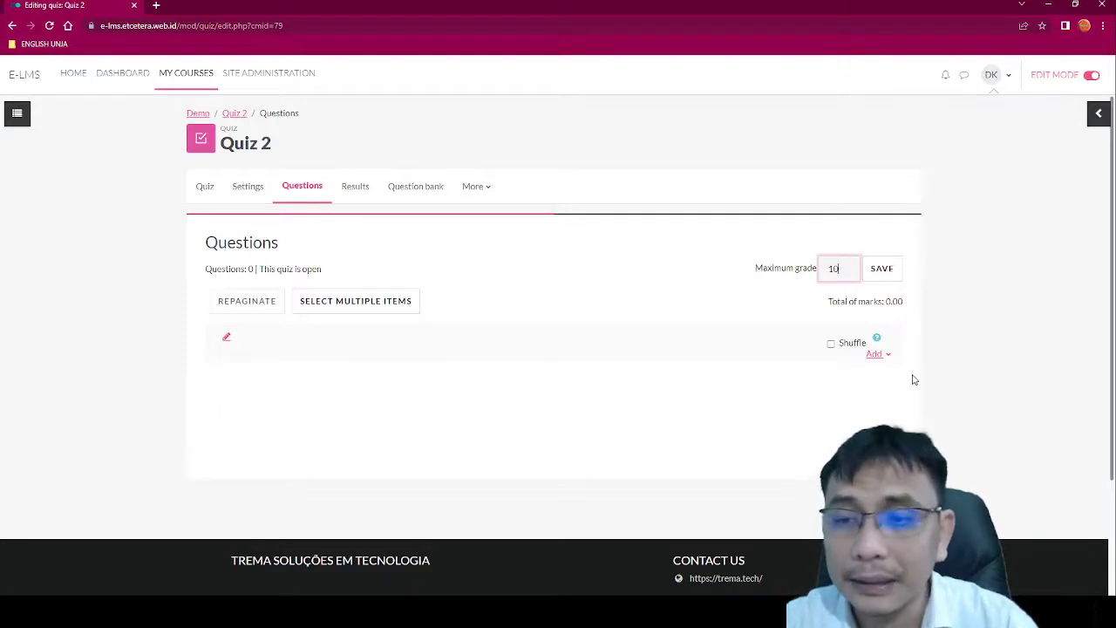
left_click(882, 269)
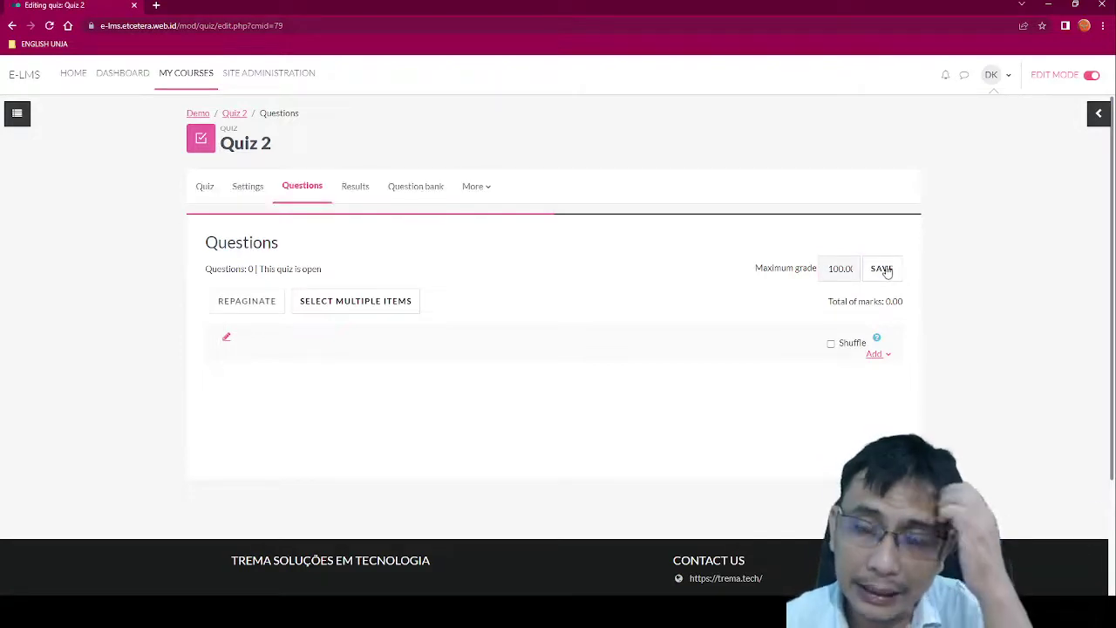
Step: Start a new Essay question for Quiz 2
left_click(886, 356)
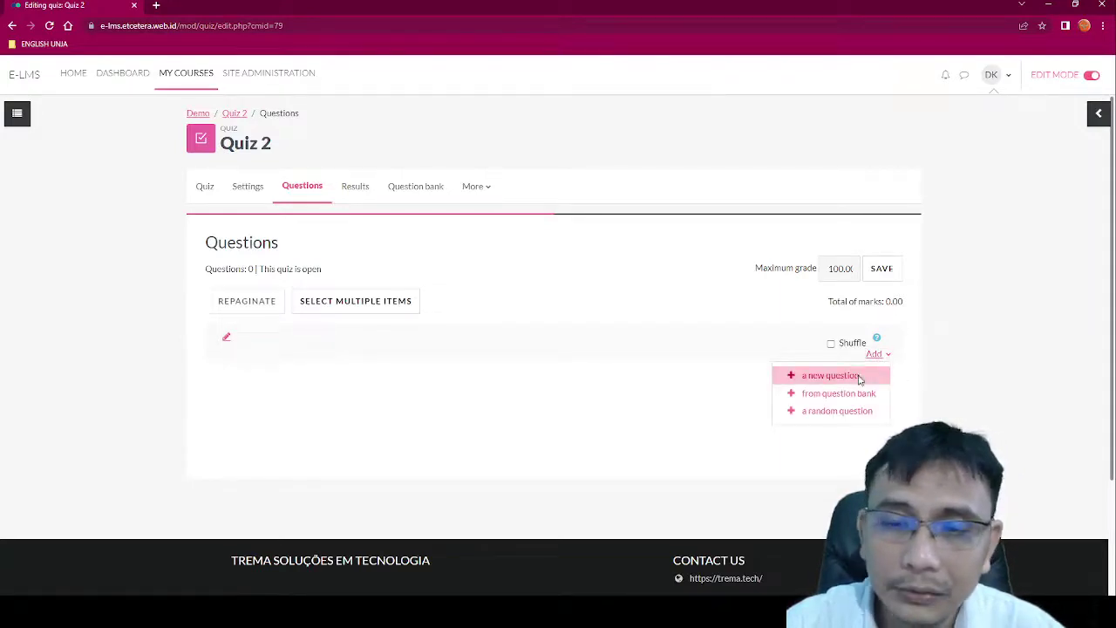
left_click(854, 374)
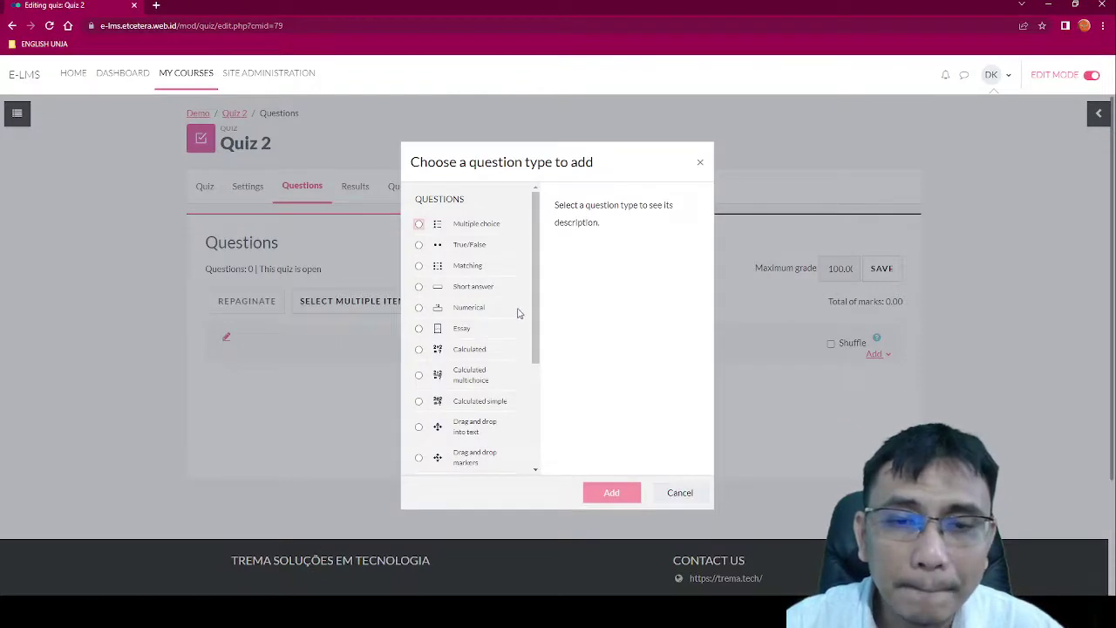
scroll(536, 343, "down", 3)
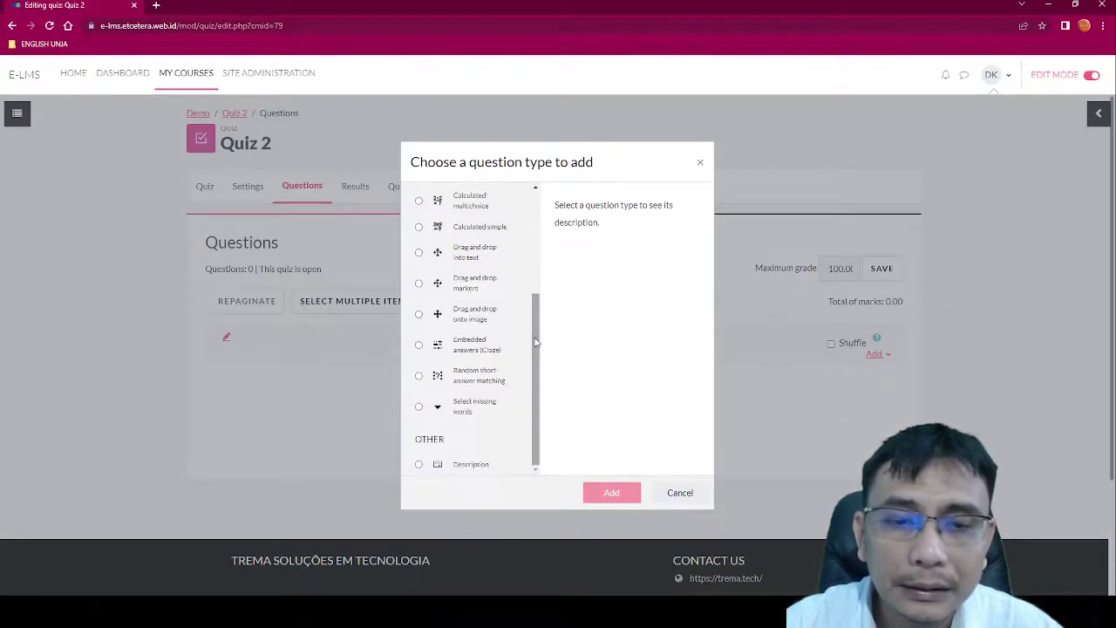
scroll(535, 342, "up", 3)
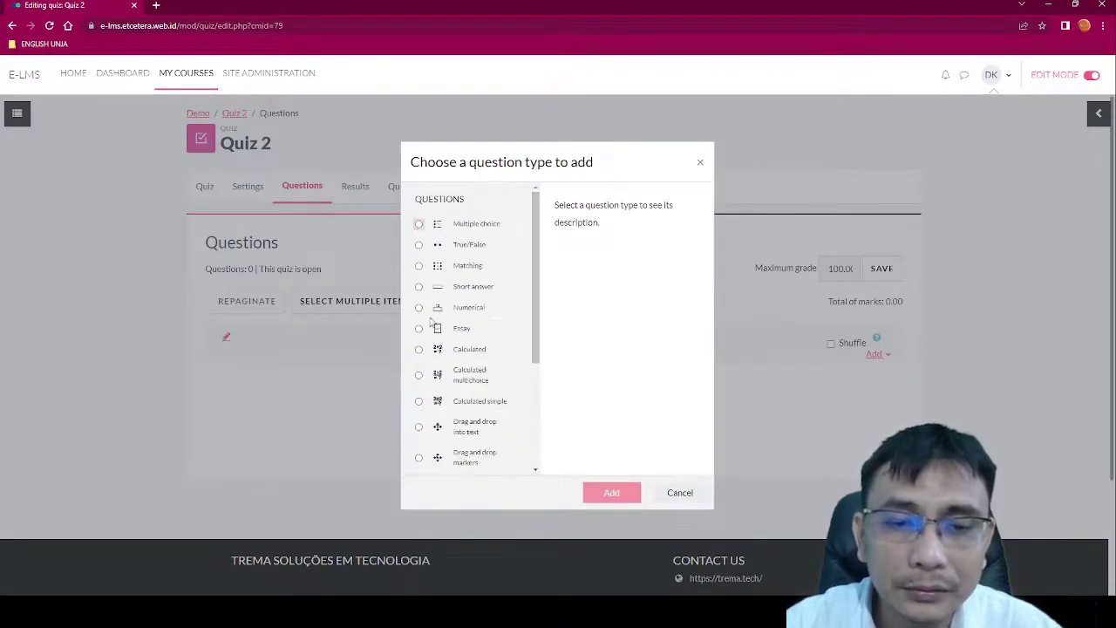
left_click(419, 329)
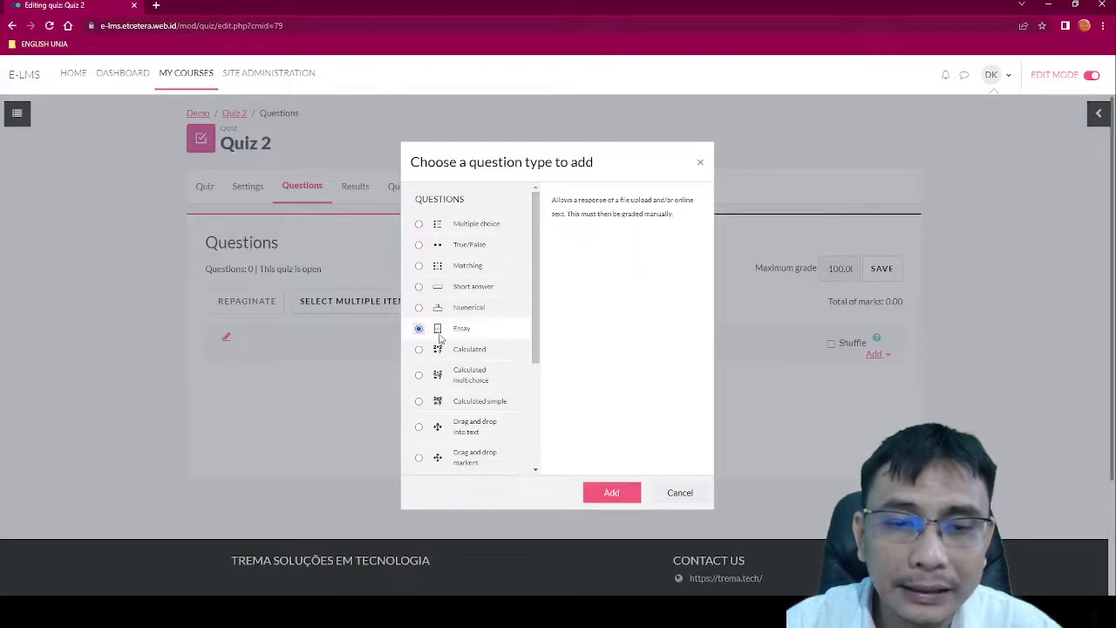
left_click(607, 493)
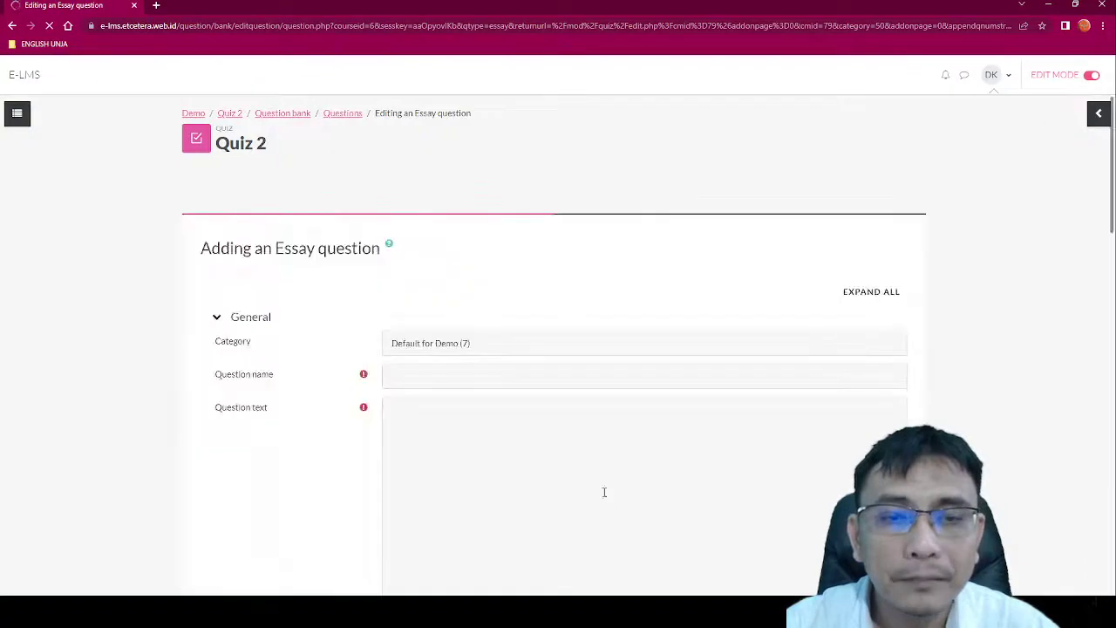
Step: Name the essay question Q11
left_click(534, 378)
type("Q0")
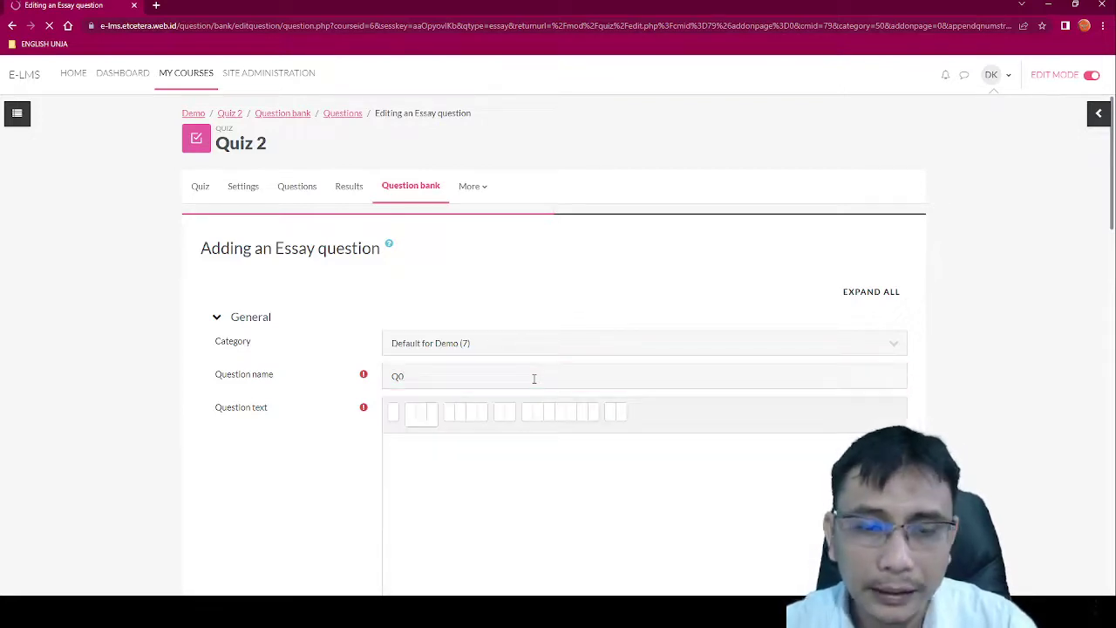
key("BackSpace")
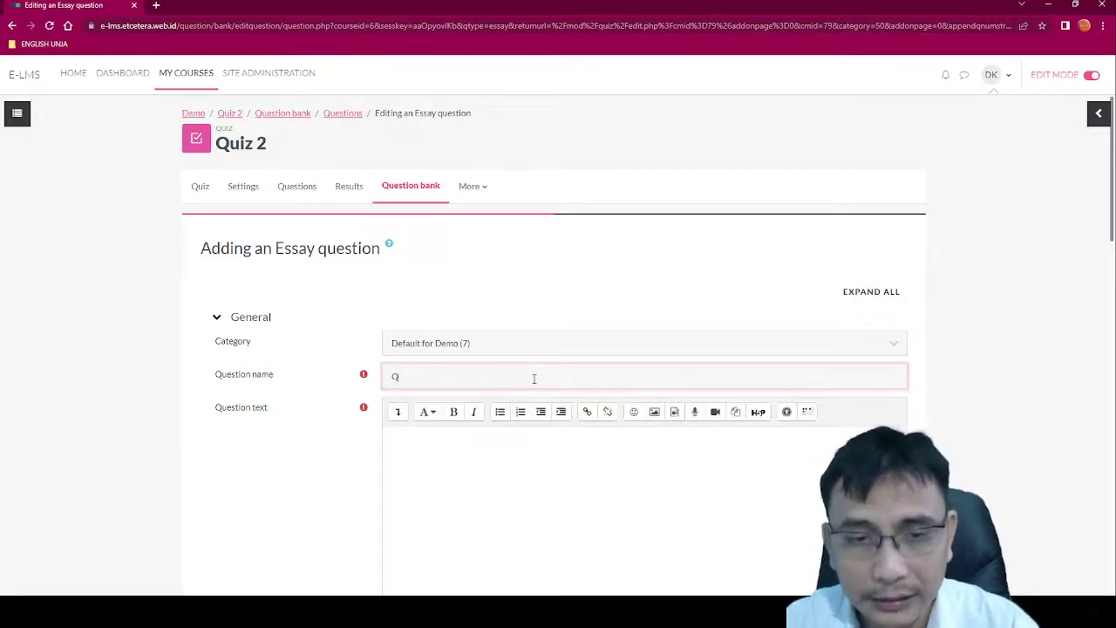
type("11")
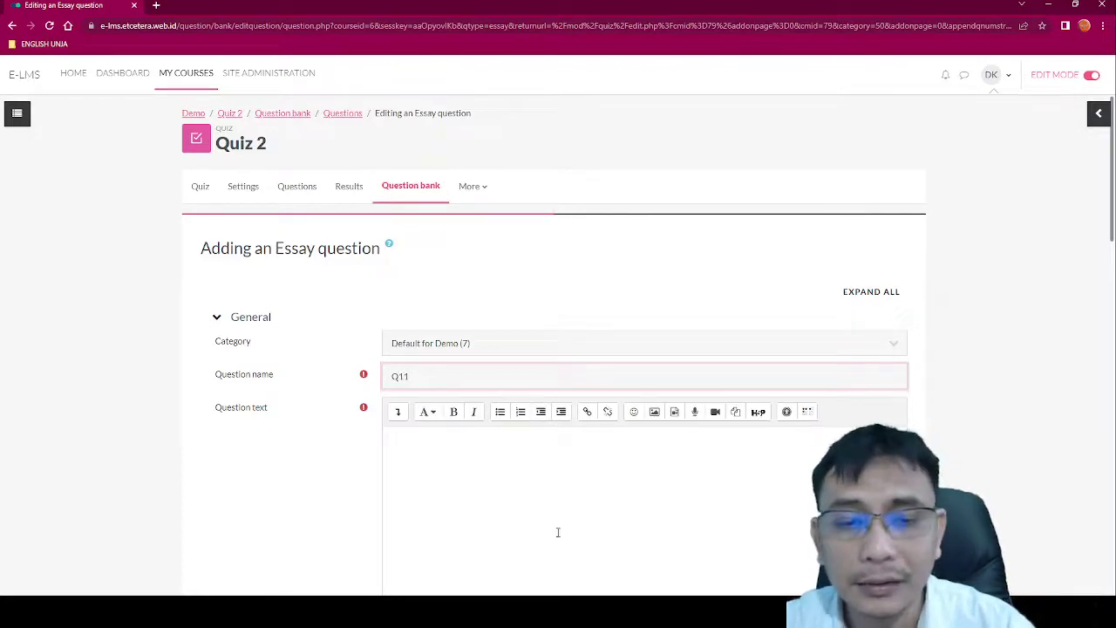
Step: Enter the question text 'Write a paragraph introducing yourself'
left_click(558, 531)
scroll(558, 533, "down", 2)
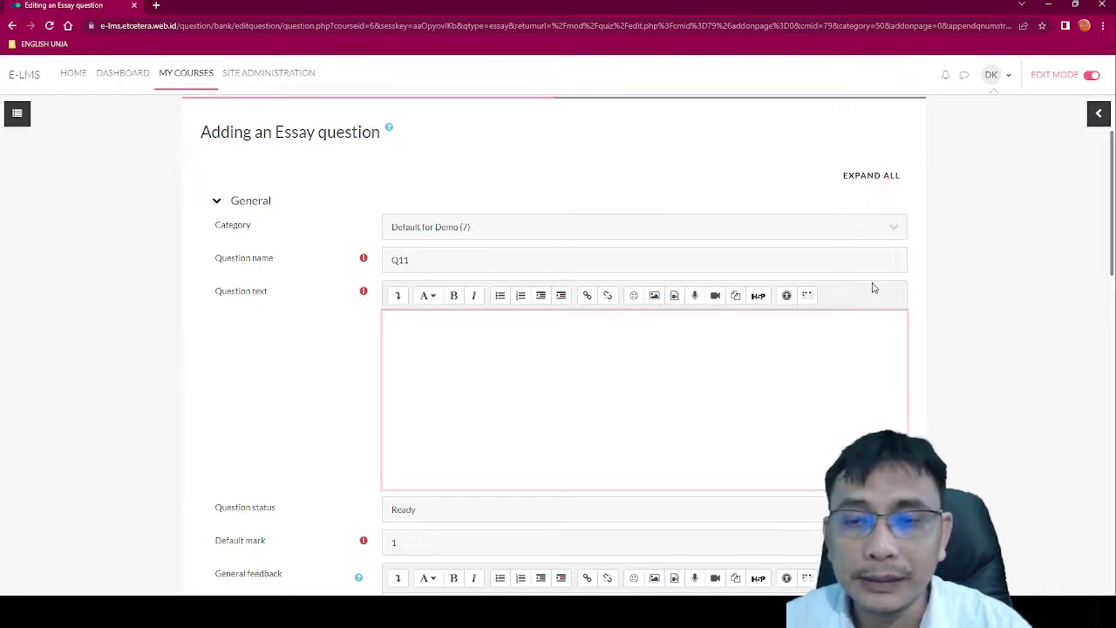
scroll(784, 308, "down", 1)
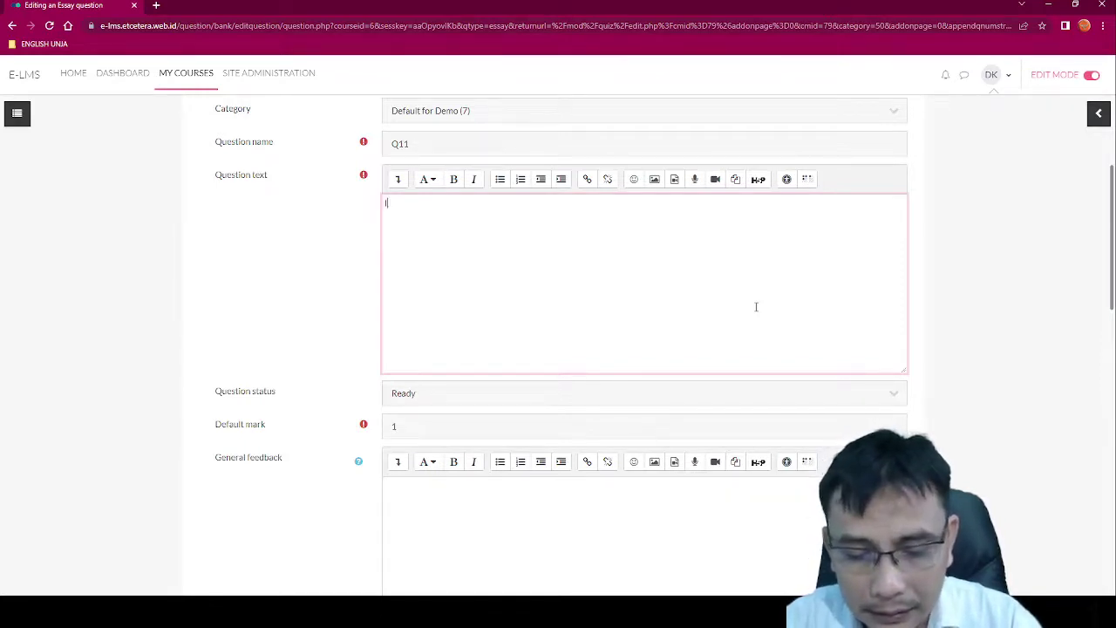
type("Wri")
key("BackSpace")
key("BackSpace")
key("BackSpace")
type("Wri")
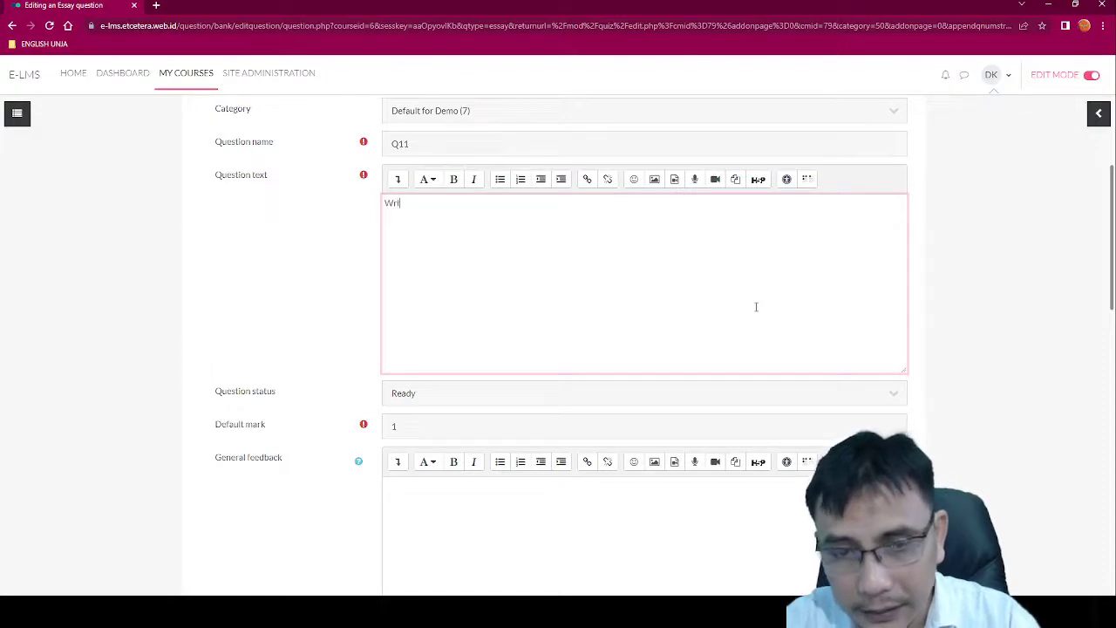
type("te a pa")
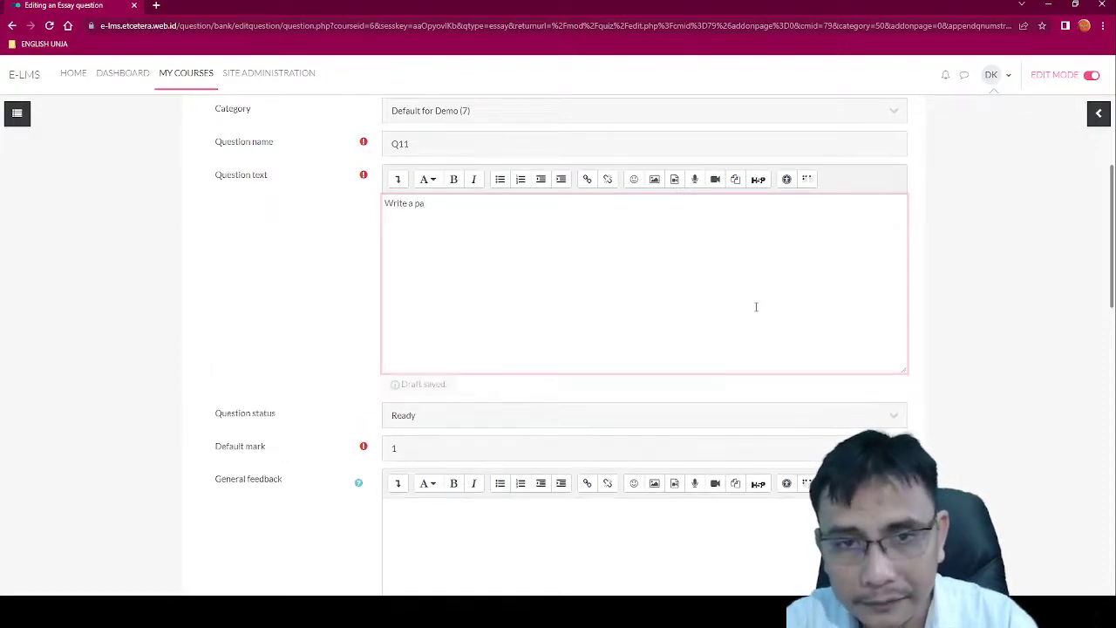
type("ragraph ")
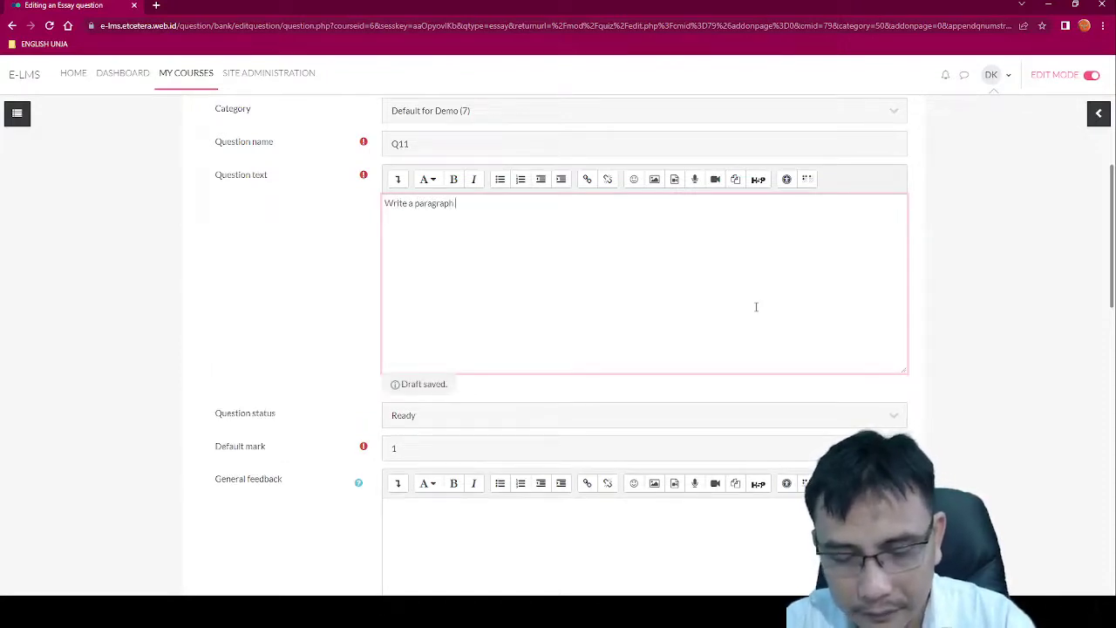
type("introduc")
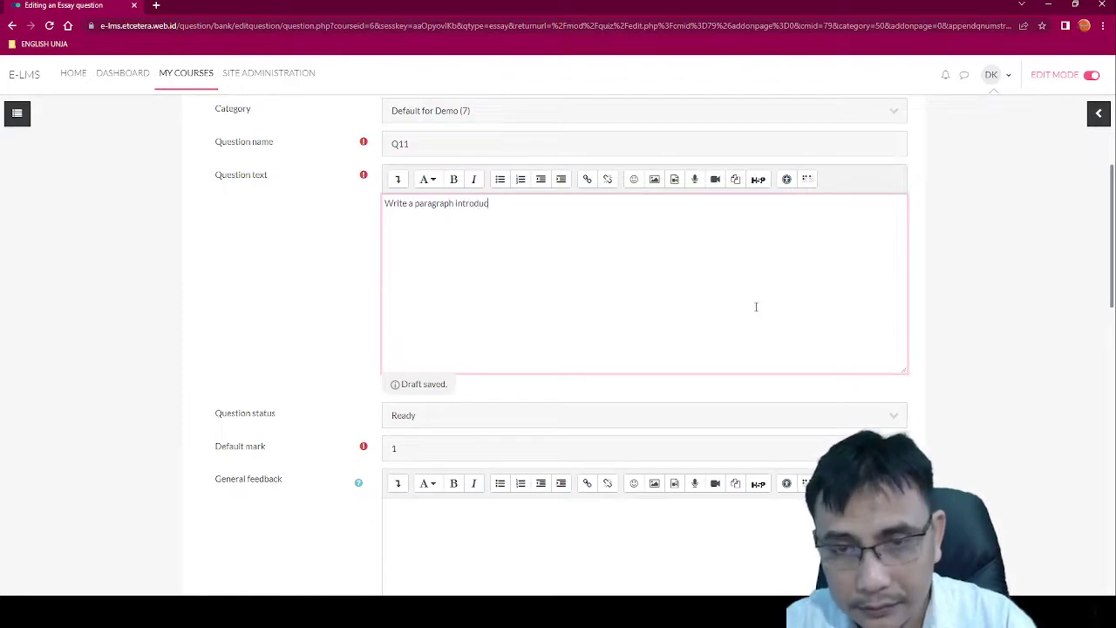
type("ing yourselfs")
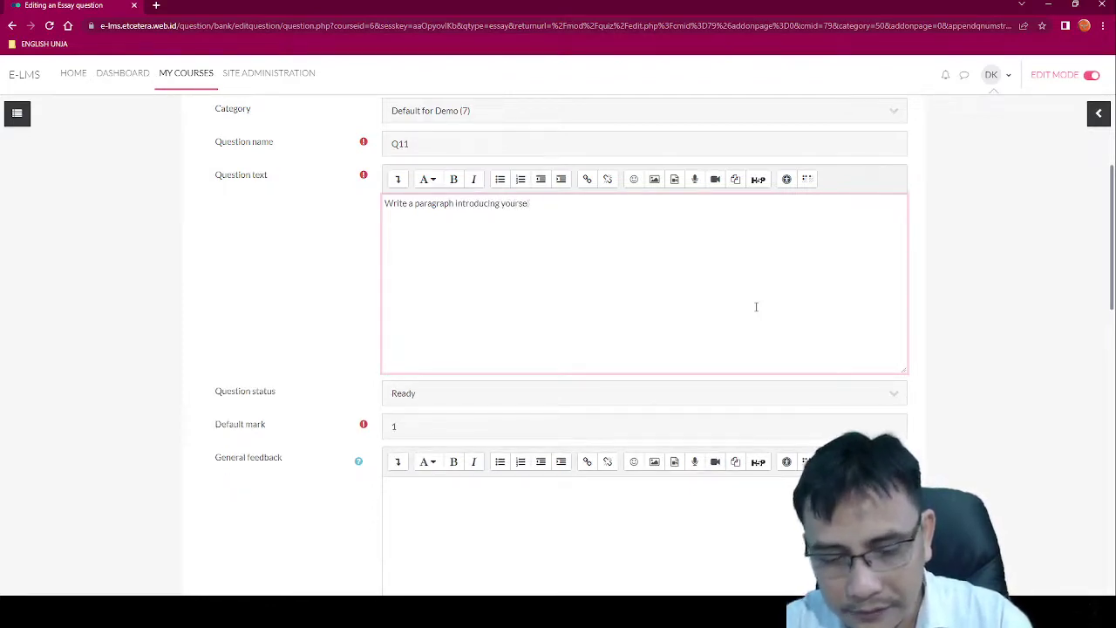
key("BackSpace")
key("BackSpace")
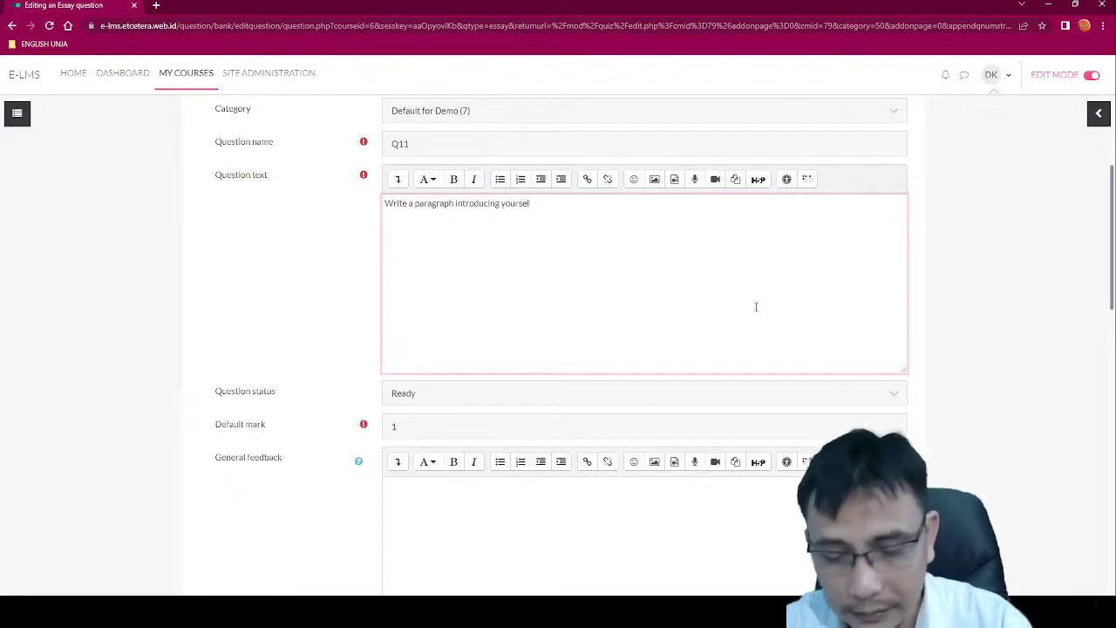
type("f")
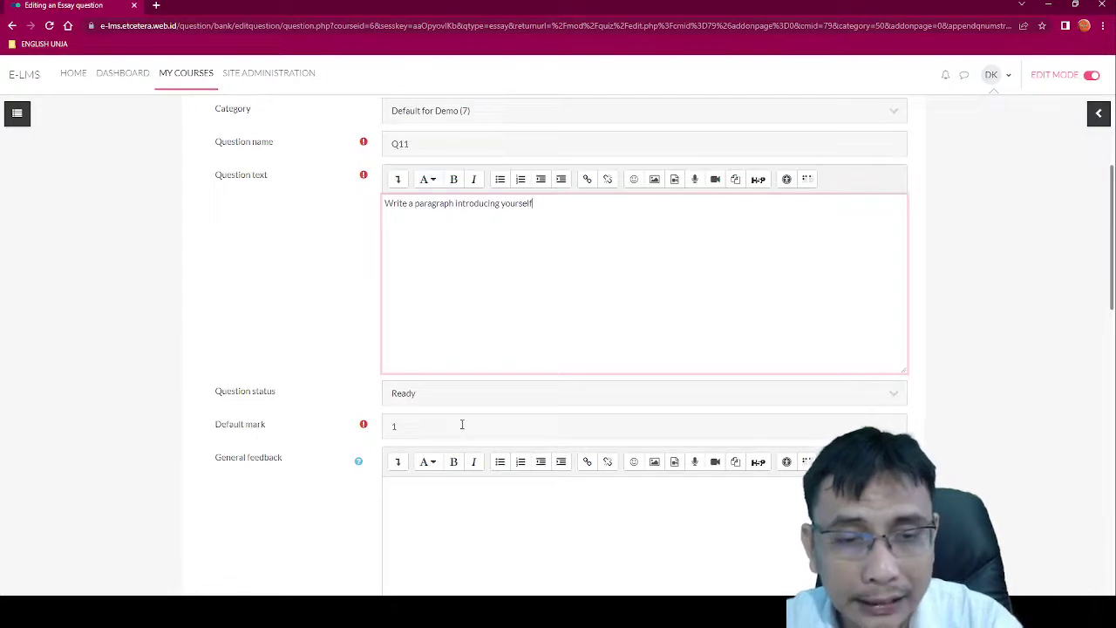
left_click_drag(267, 425, 169, 426)
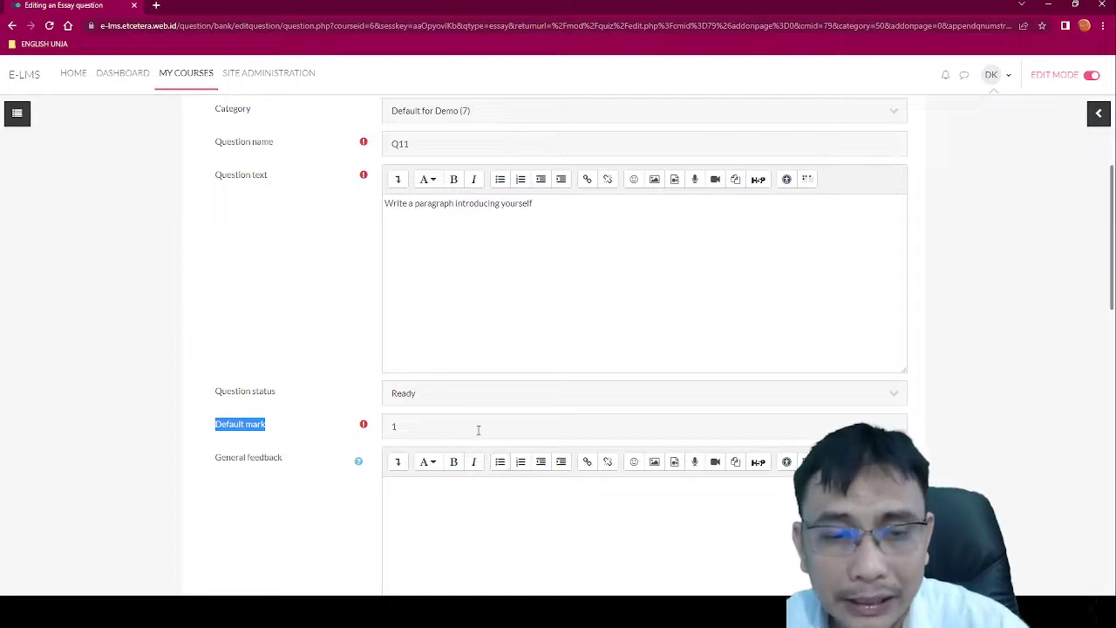
Step: Change Q11's default mark from 1 to 5 and scroll to Response options
left_click(478, 428)
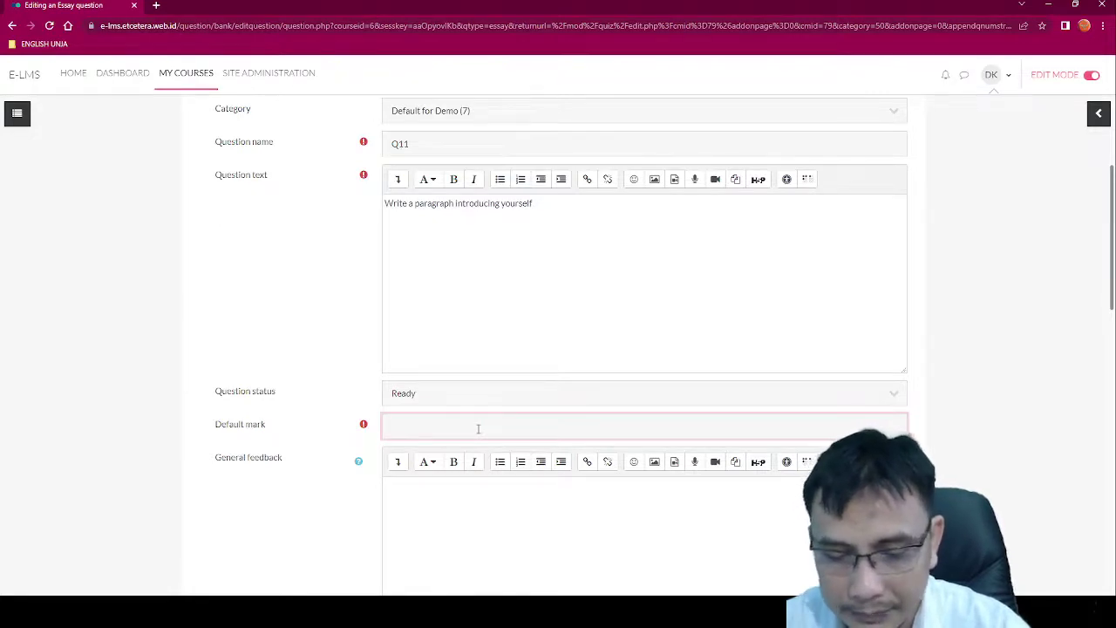
type("5")
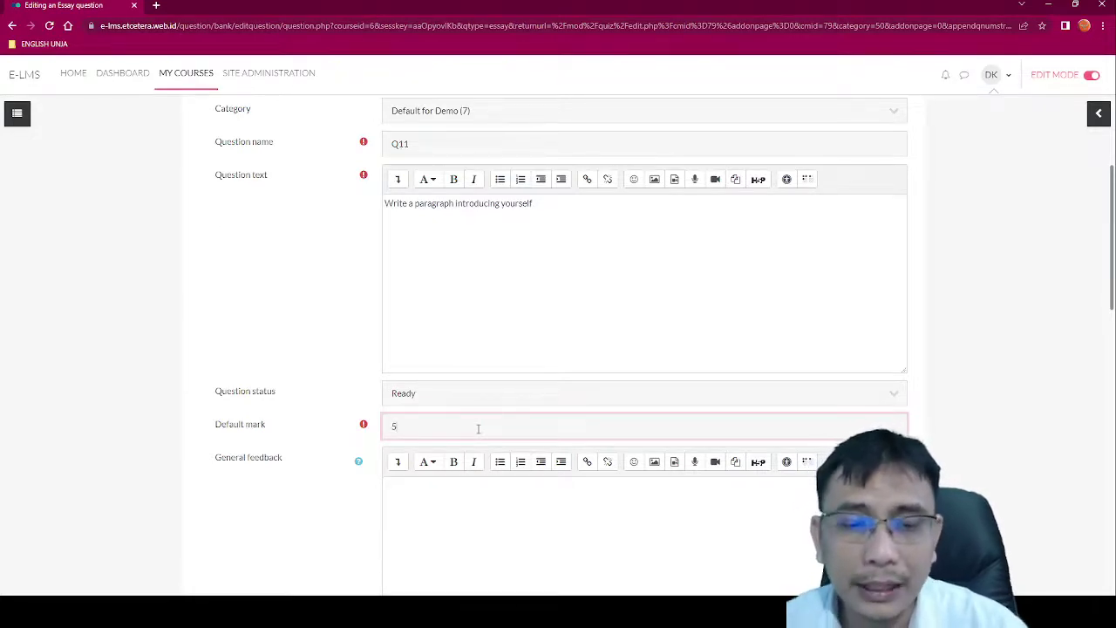
left_click(491, 524)
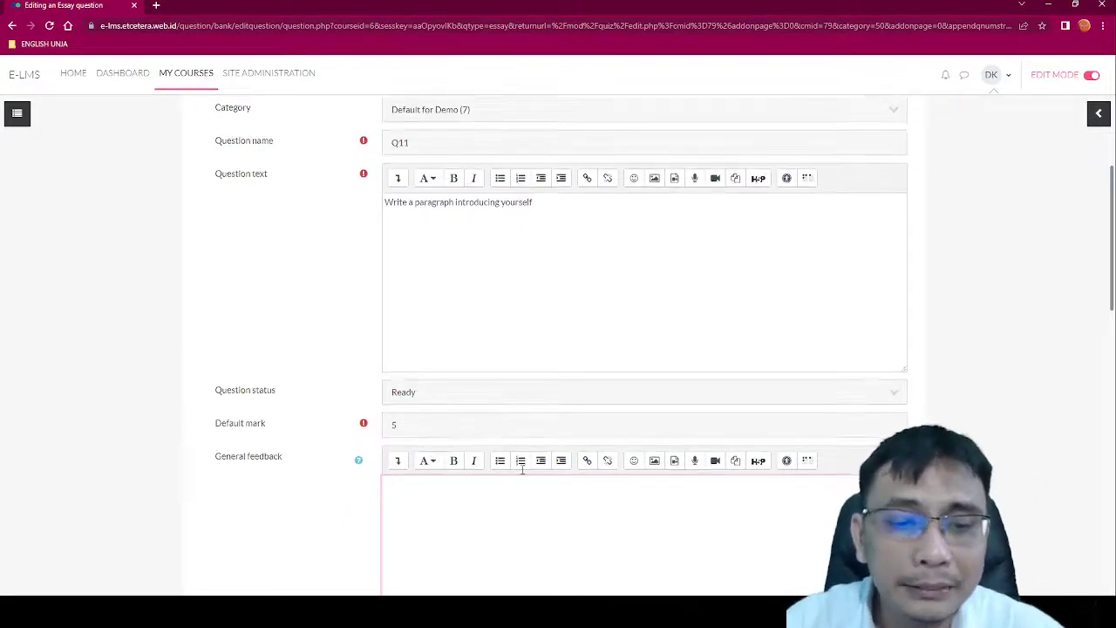
scroll(483, 284, "down", 3)
scroll(524, 299, "down", 2)
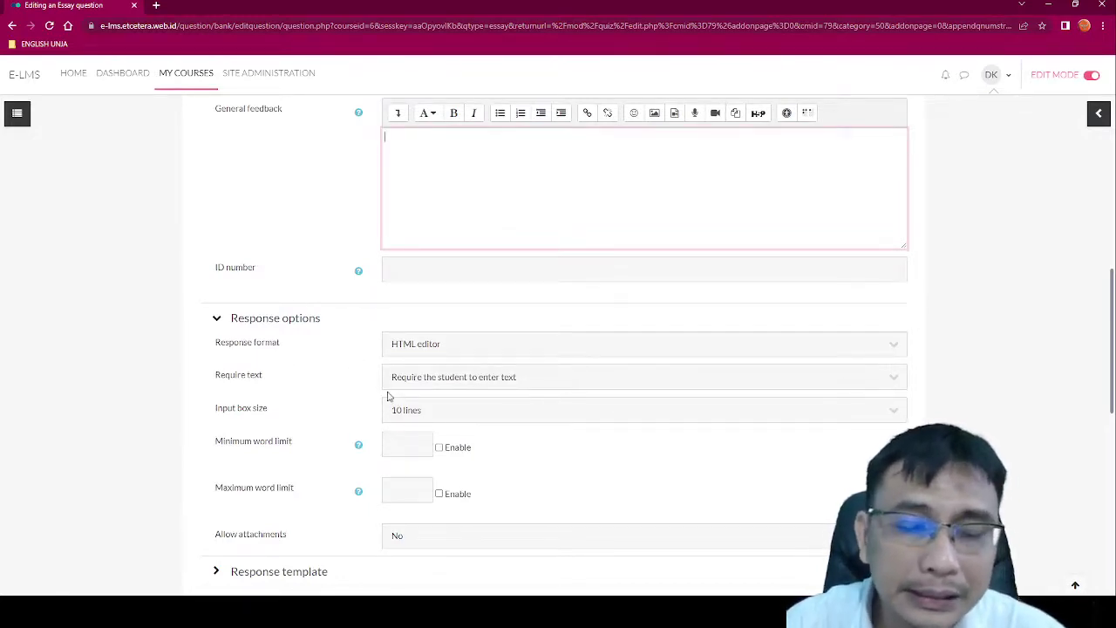
left_click(448, 353)
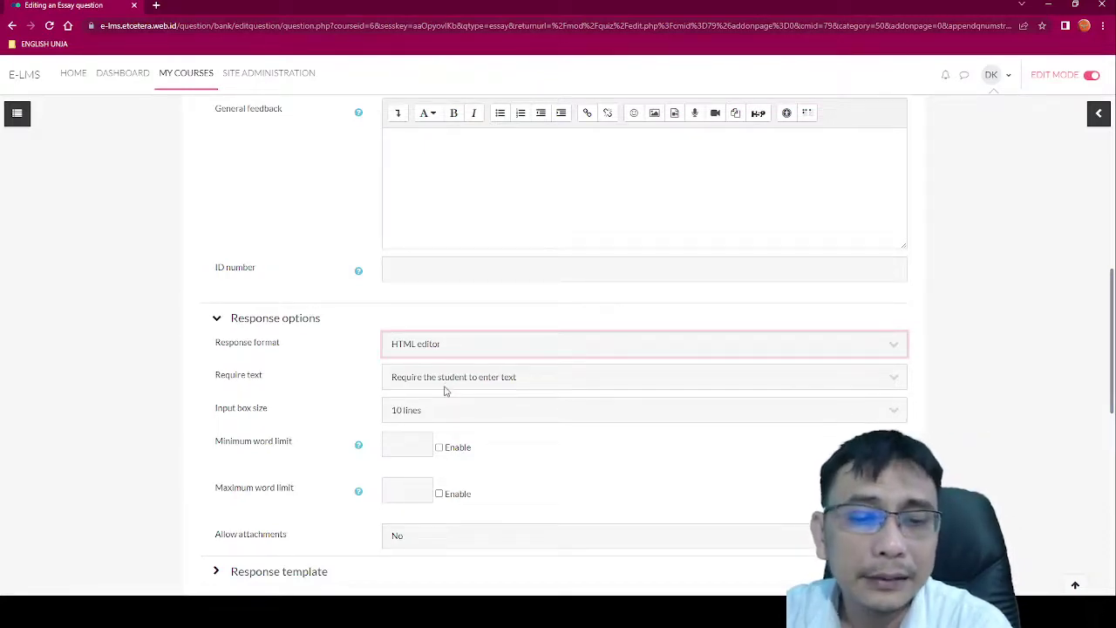
left_click(330, 384)
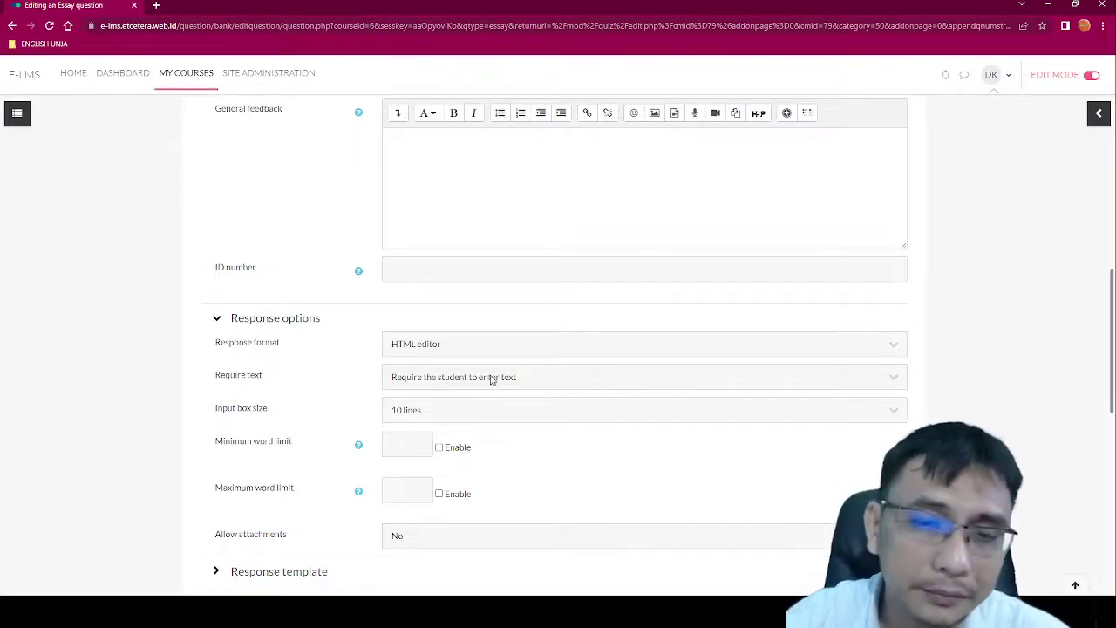
left_click(491, 379)
left_click(345, 357)
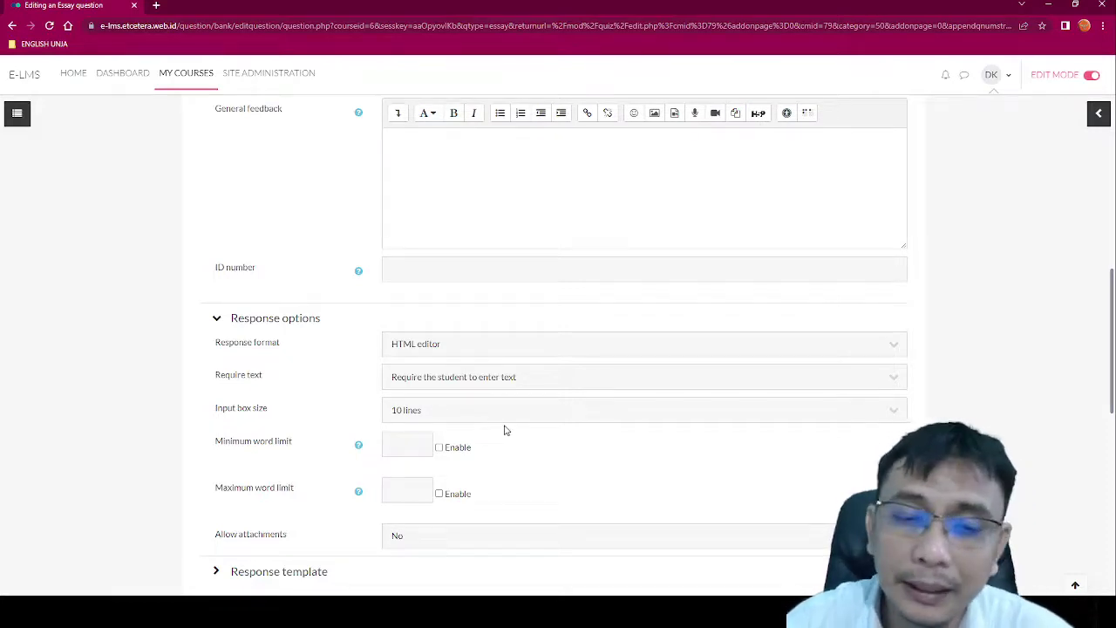
scroll(506, 425, "down", 1)
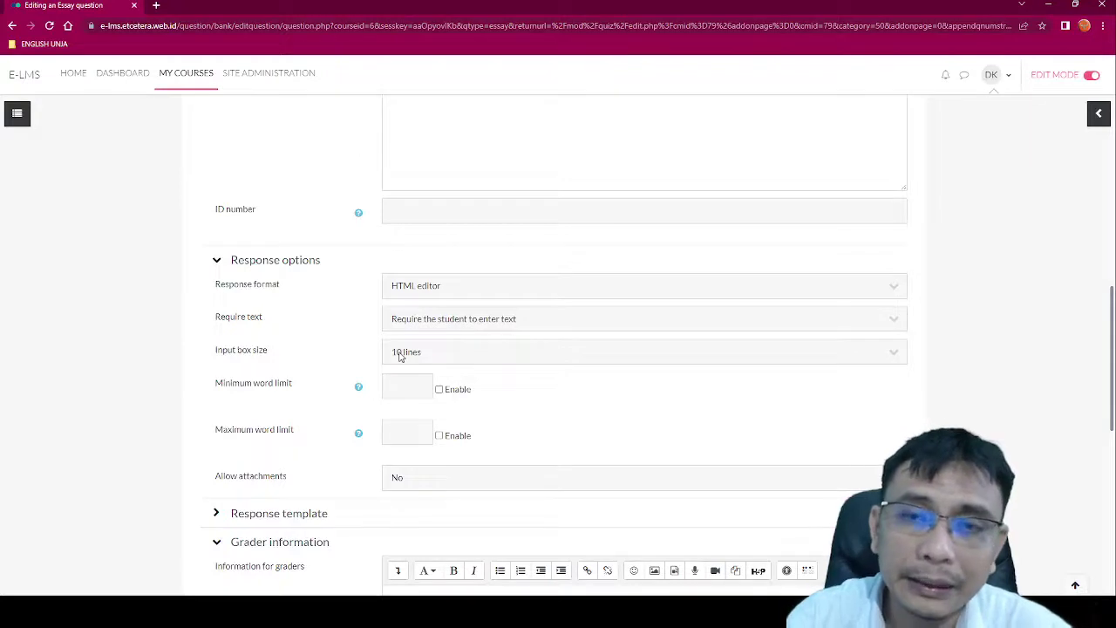
left_click(400, 354)
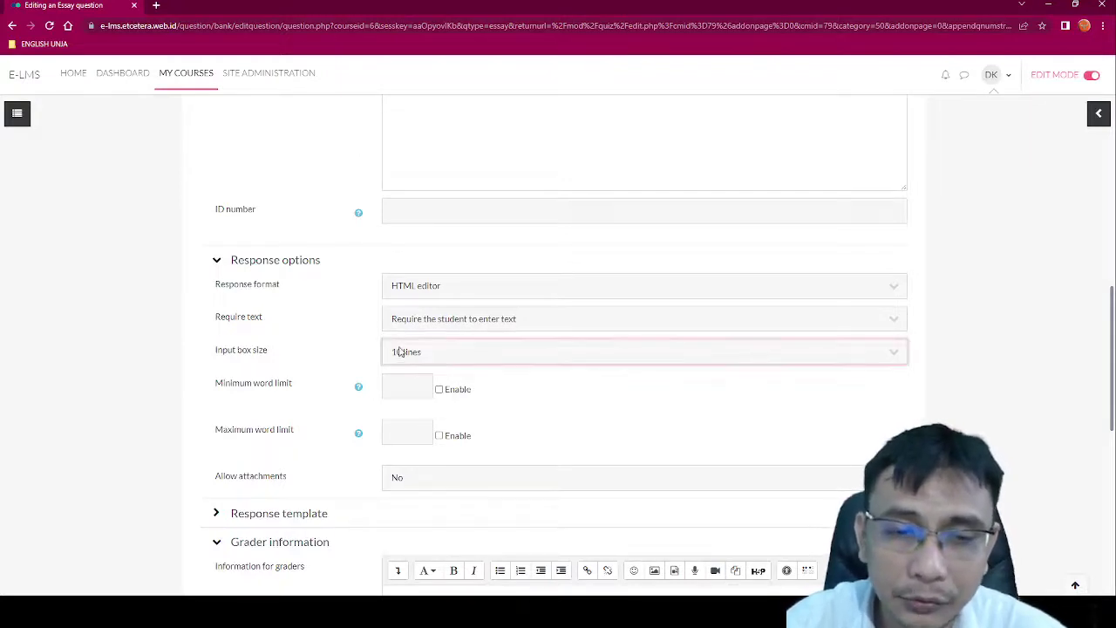
left_click(329, 360)
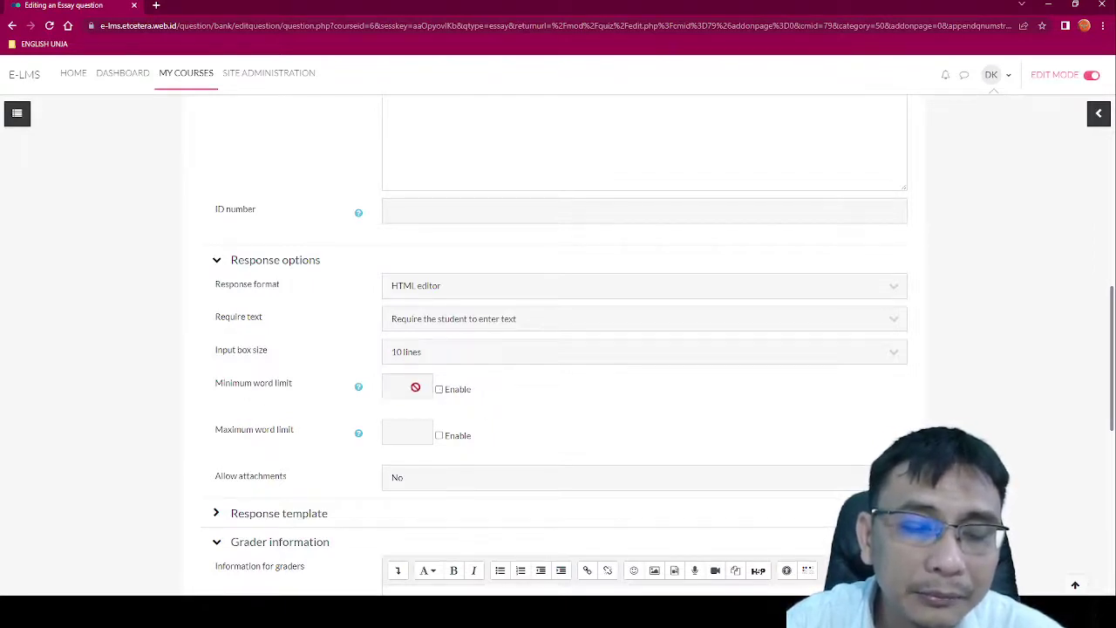
Step: Enable a 250-word maximum word limit for Q11 answers
left_click(440, 436)
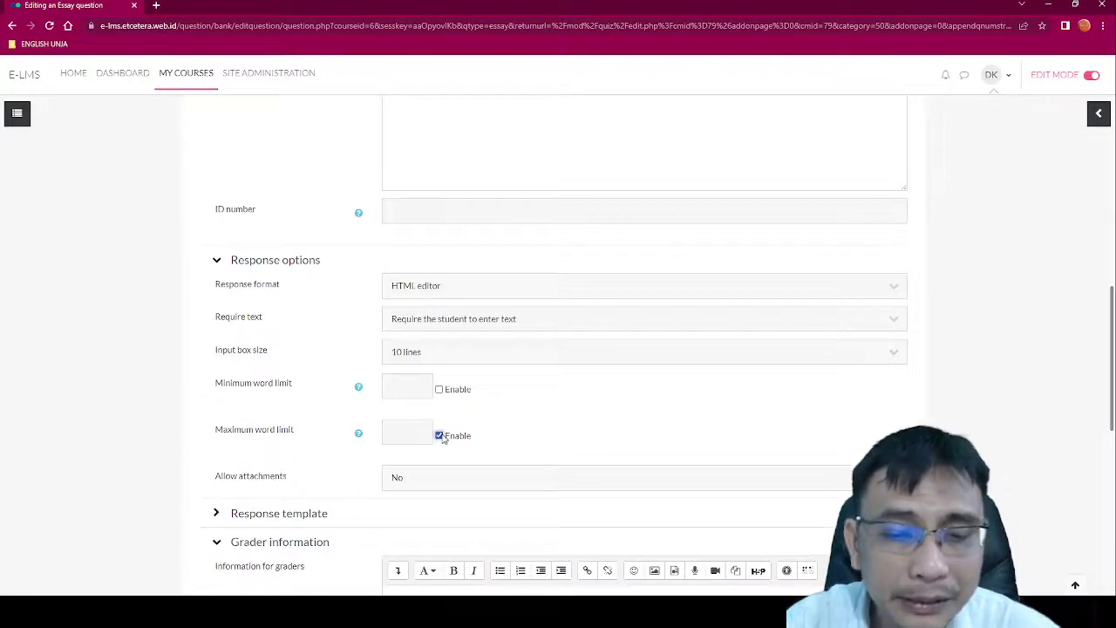
left_click(394, 433)
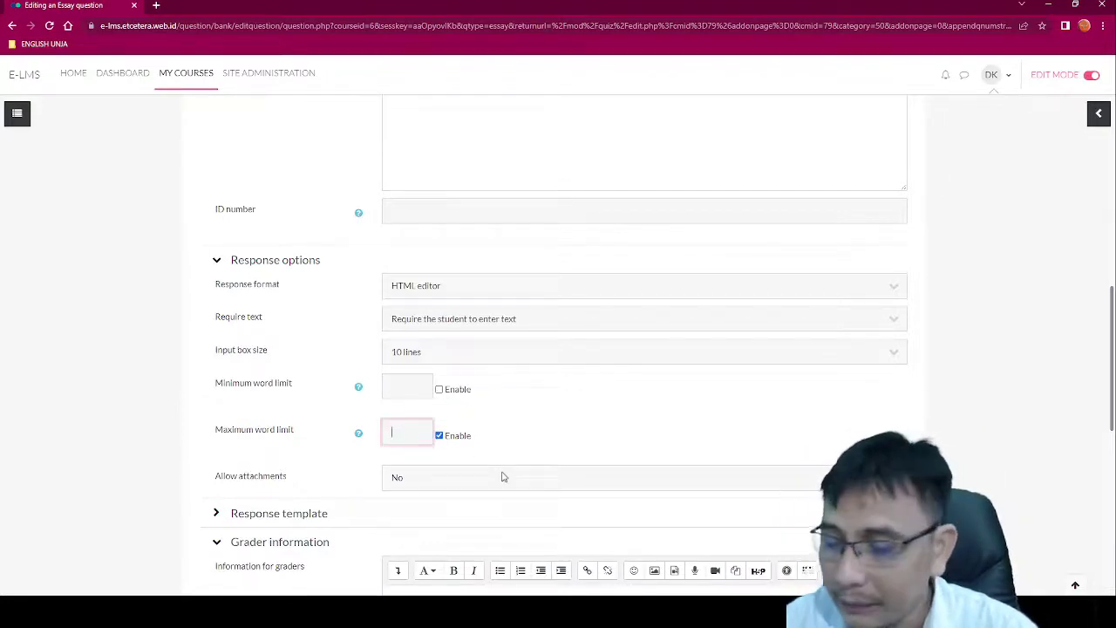
type("250")
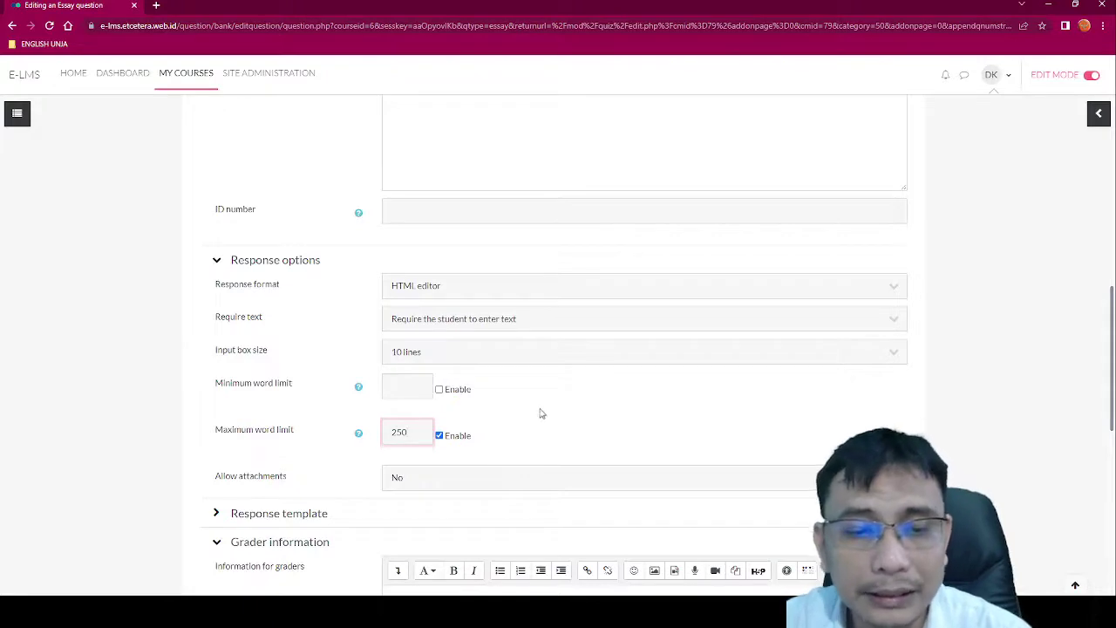
left_click(540, 413)
scroll(541, 414, "down", 2)
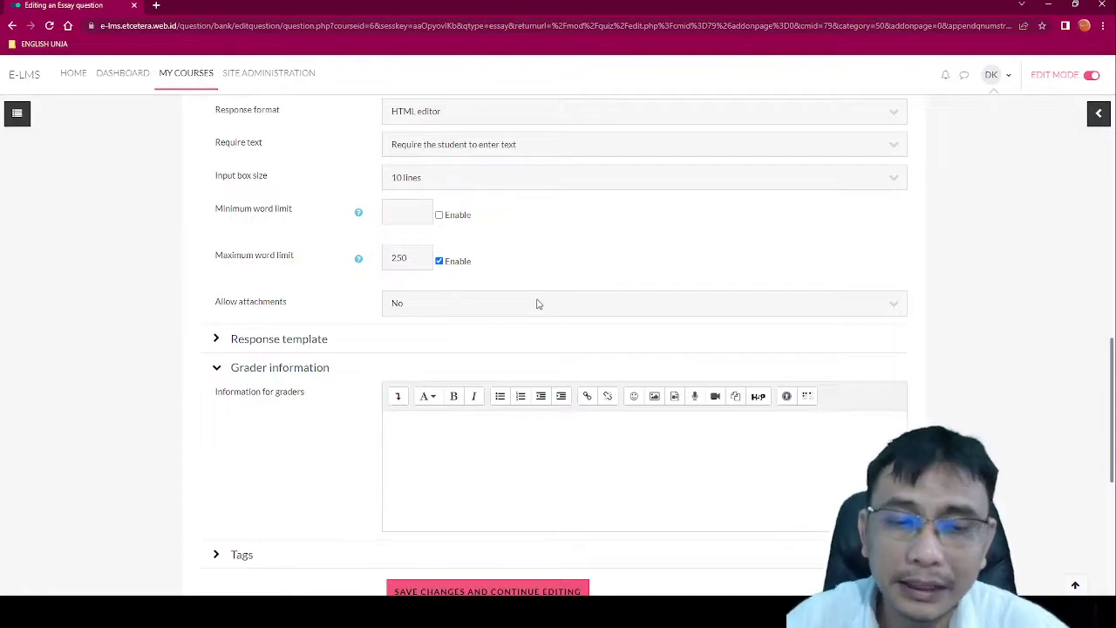
scroll(537, 304, "down", 3)
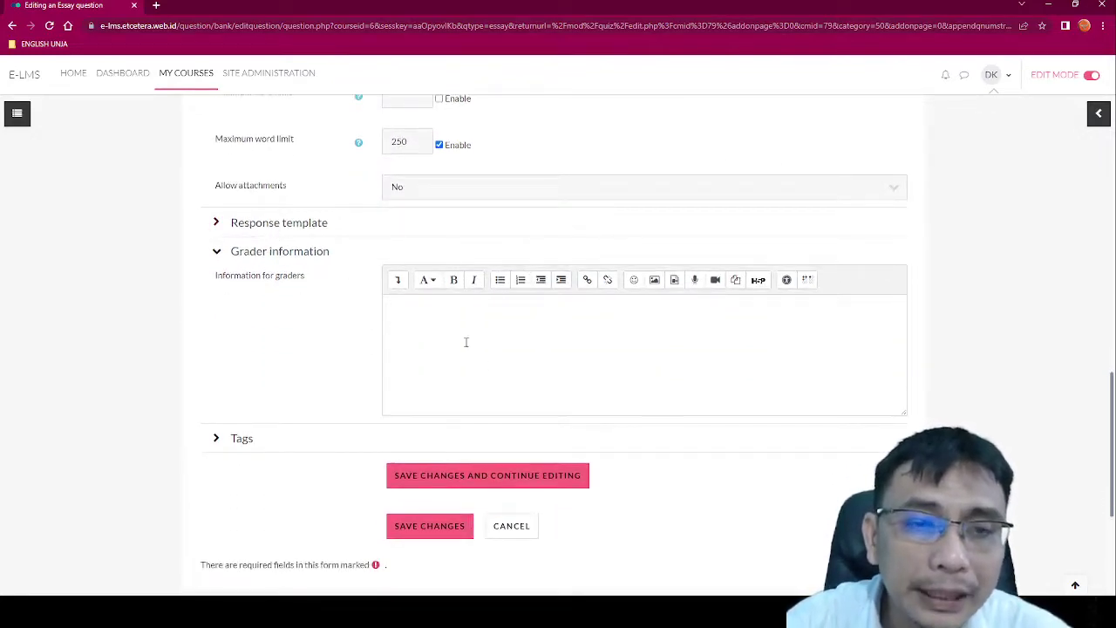
Step: Save Q11 so Quiz 2 lists it at 5.00 marks
left_click(415, 321)
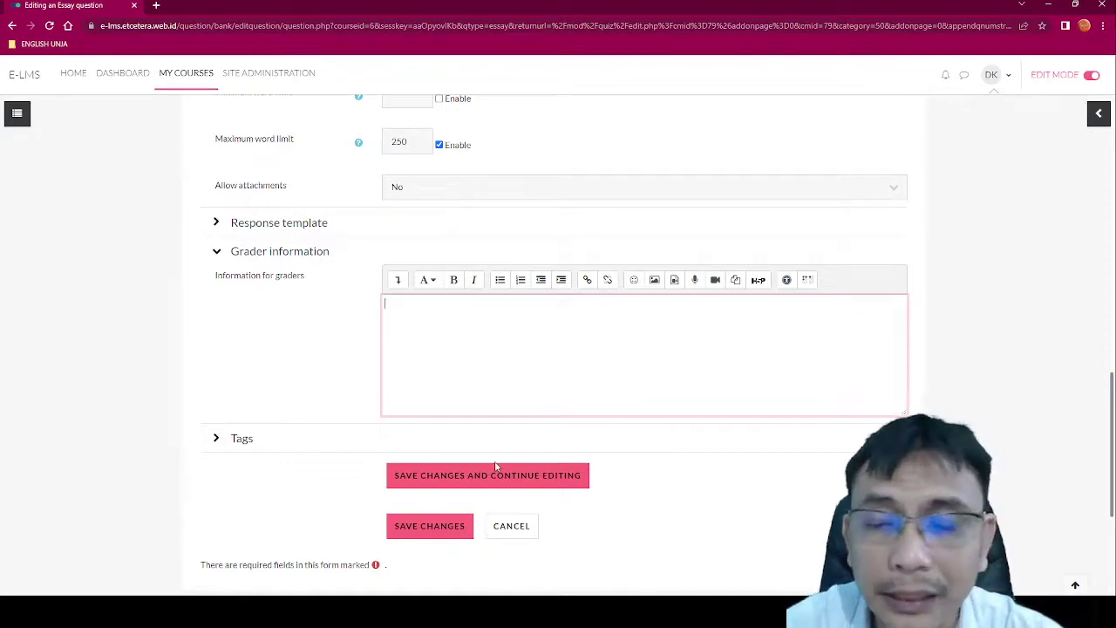
left_click(443, 529)
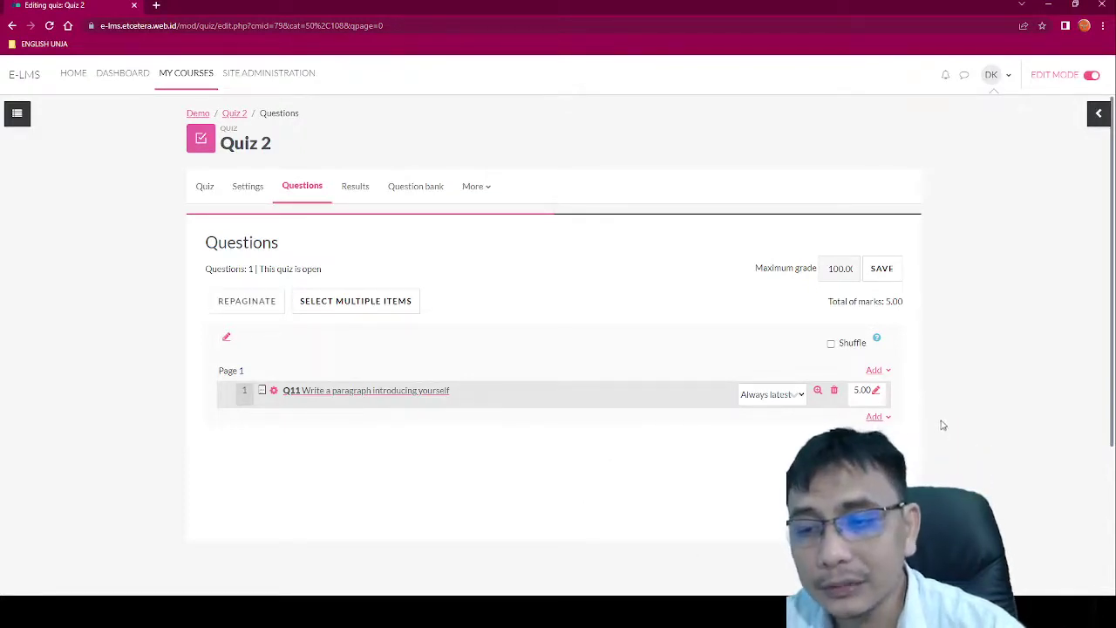
Step: Start another new Essay question for Quiz 2
left_click(889, 418)
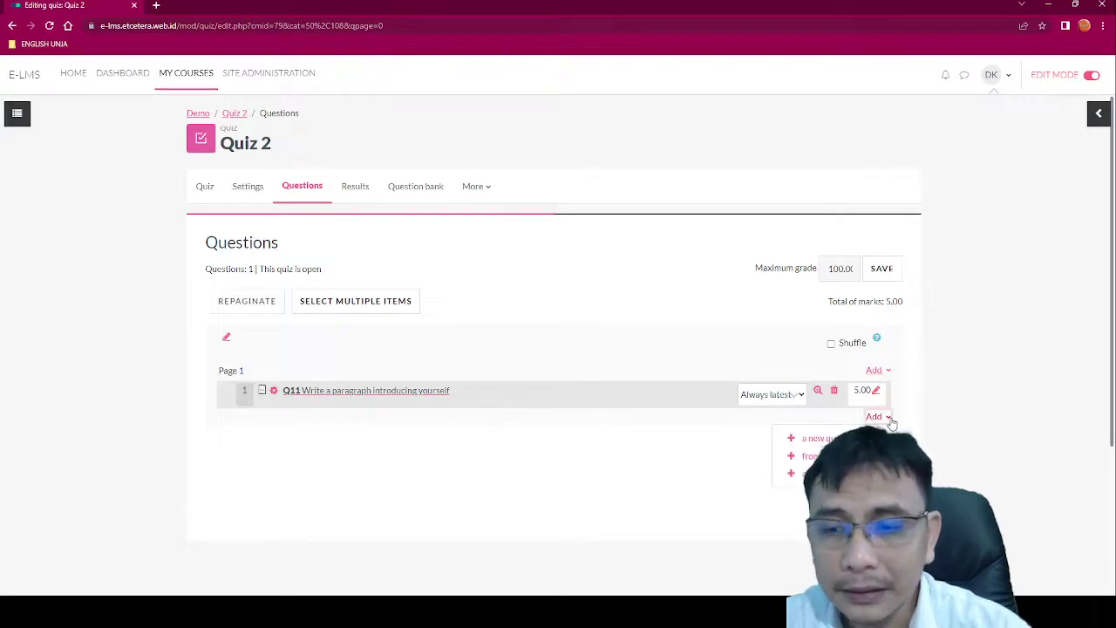
left_click(815, 437)
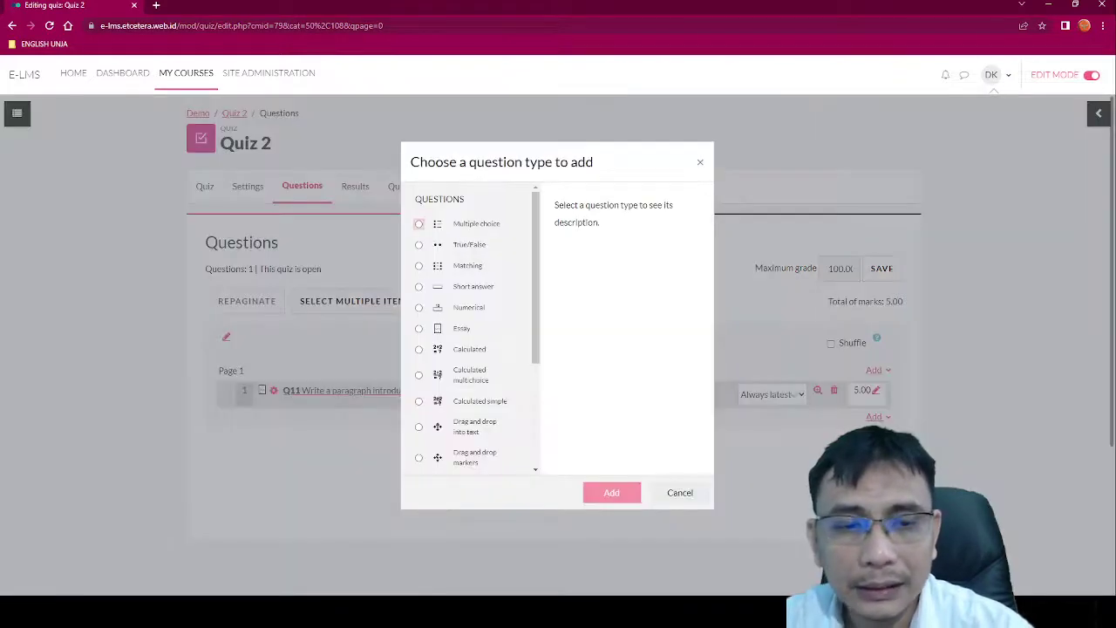
left_click(420, 328)
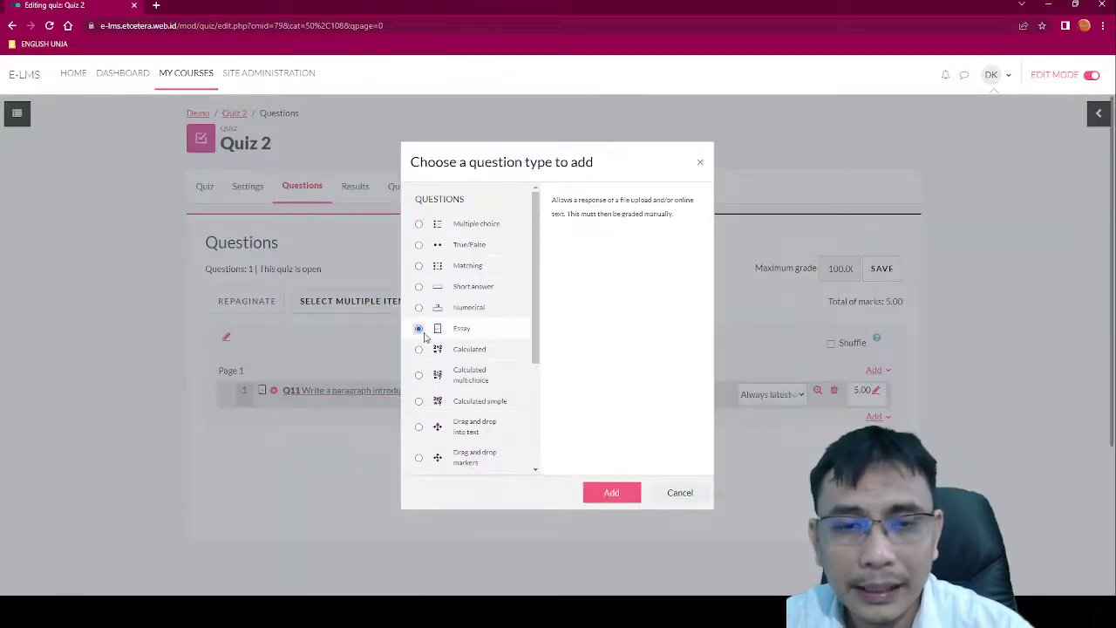
left_click(611, 492)
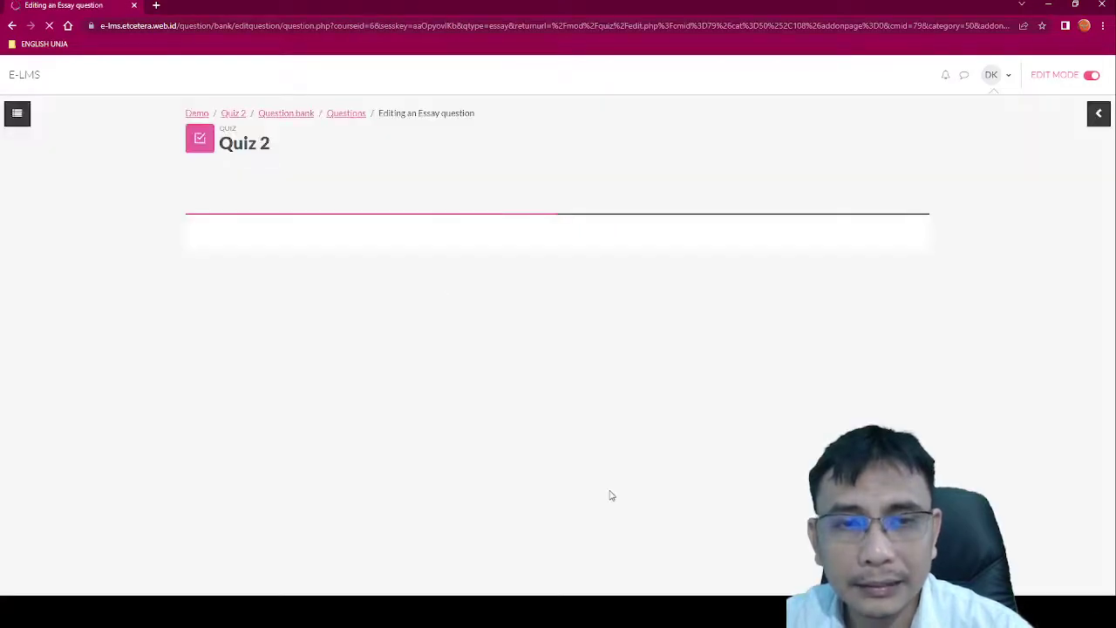
Step: Name it Q12 with text 'Write a paragraph telling about your daily activities'
left_click(469, 377)
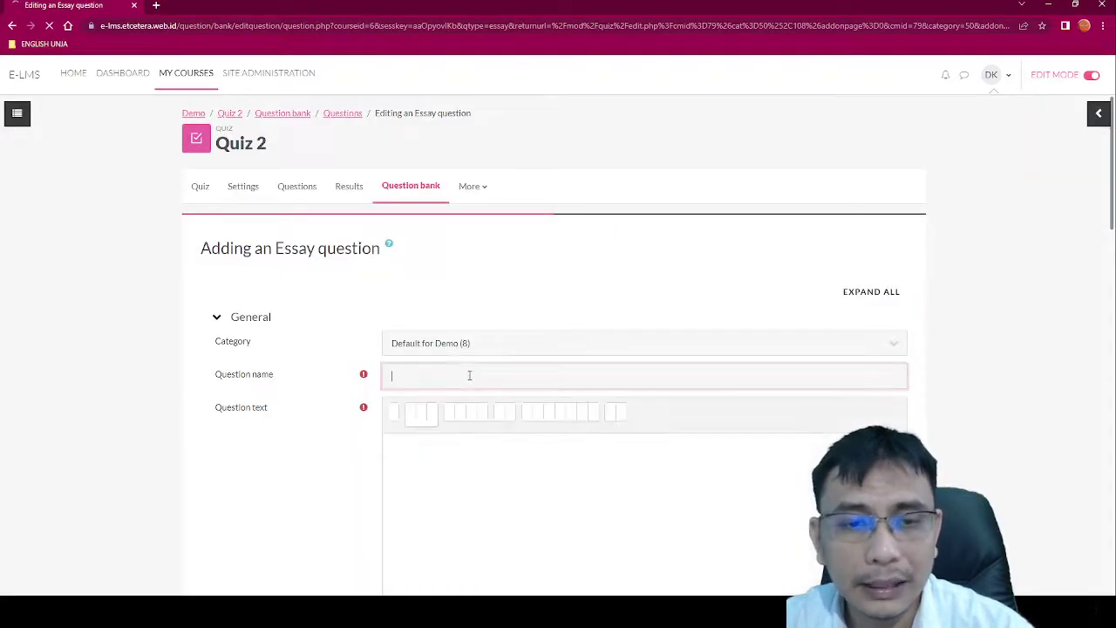
type("Q12")
scroll(473, 392, "down", 2)
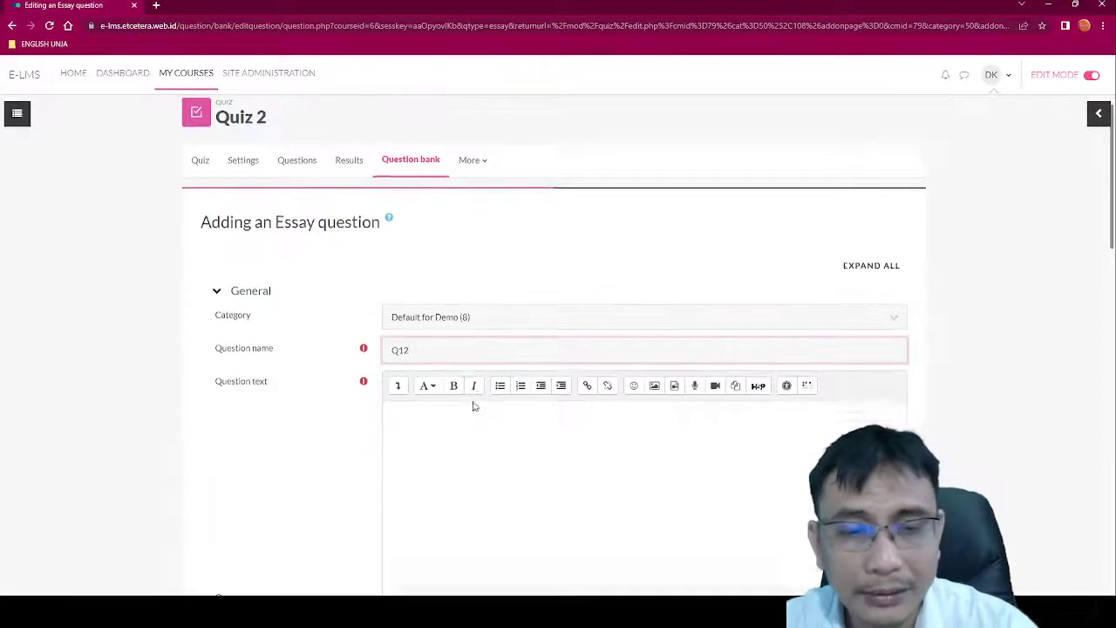
left_click(473, 385)
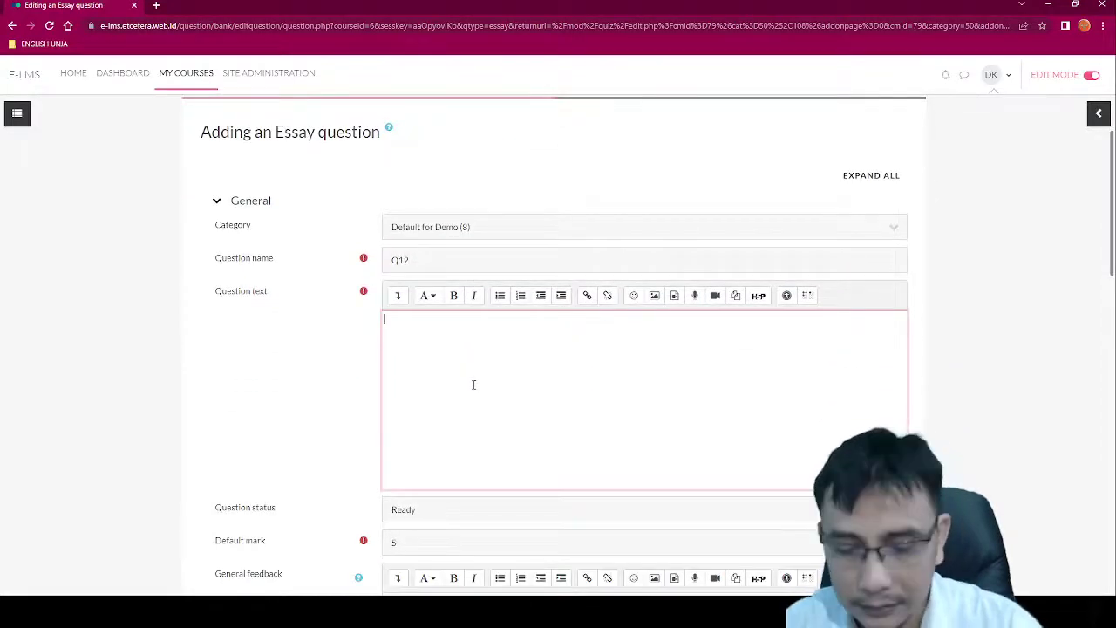
type("Write a ")
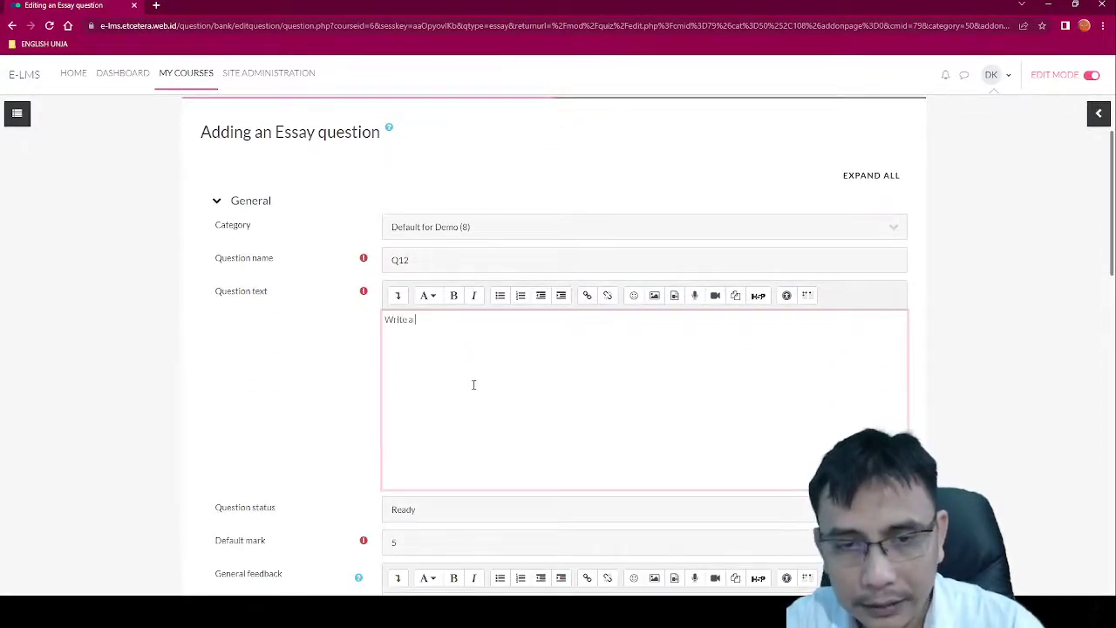
type("paragraph te")
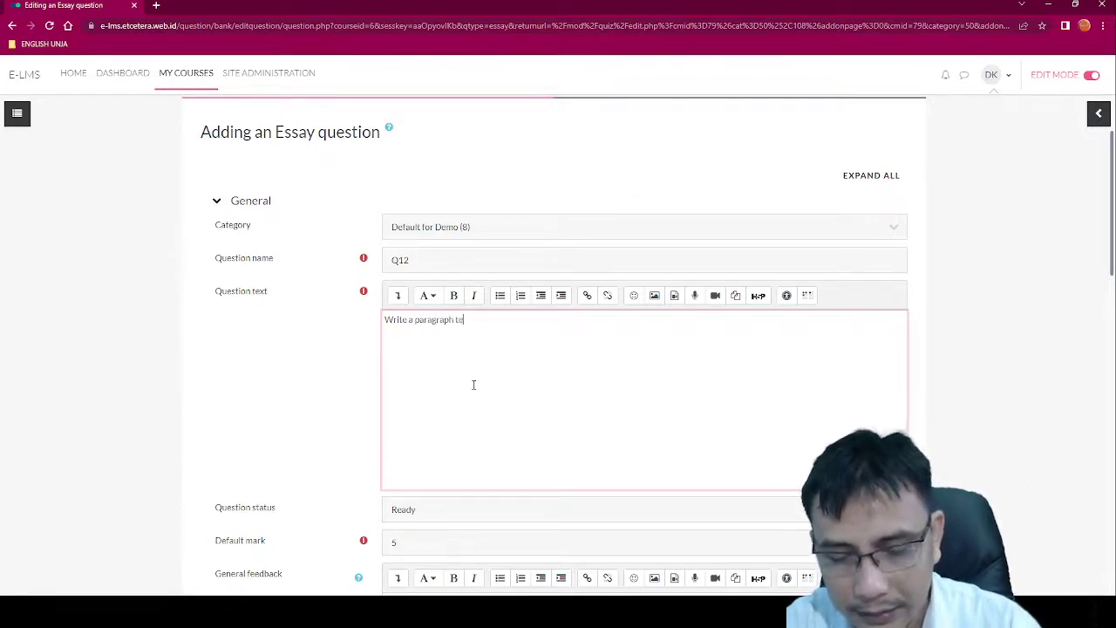
type("lling about yo")
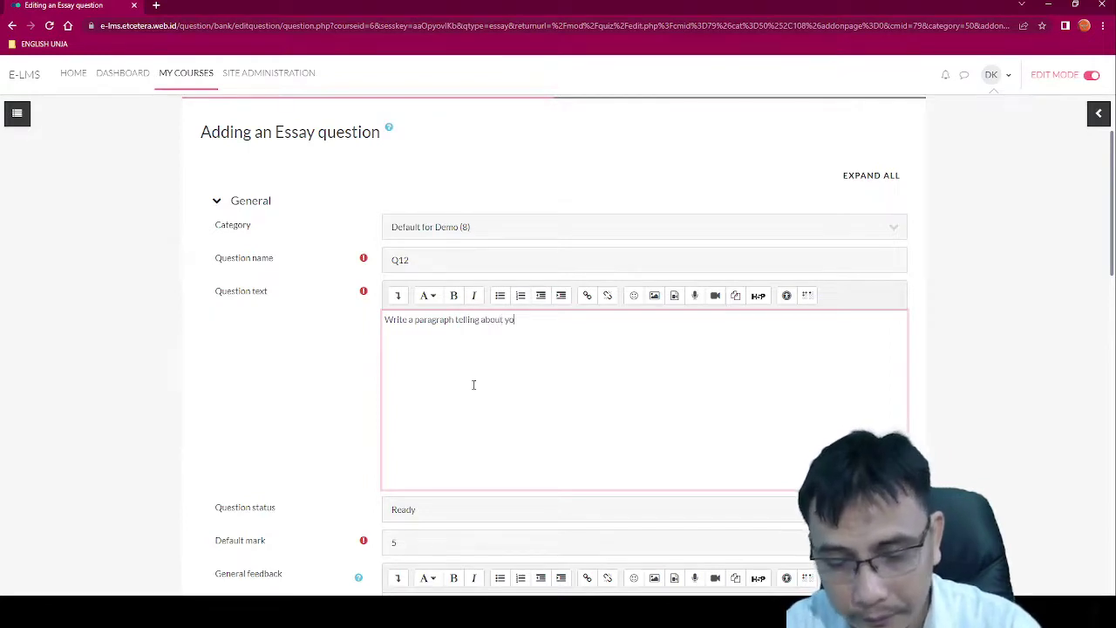
type("ur daily ac")
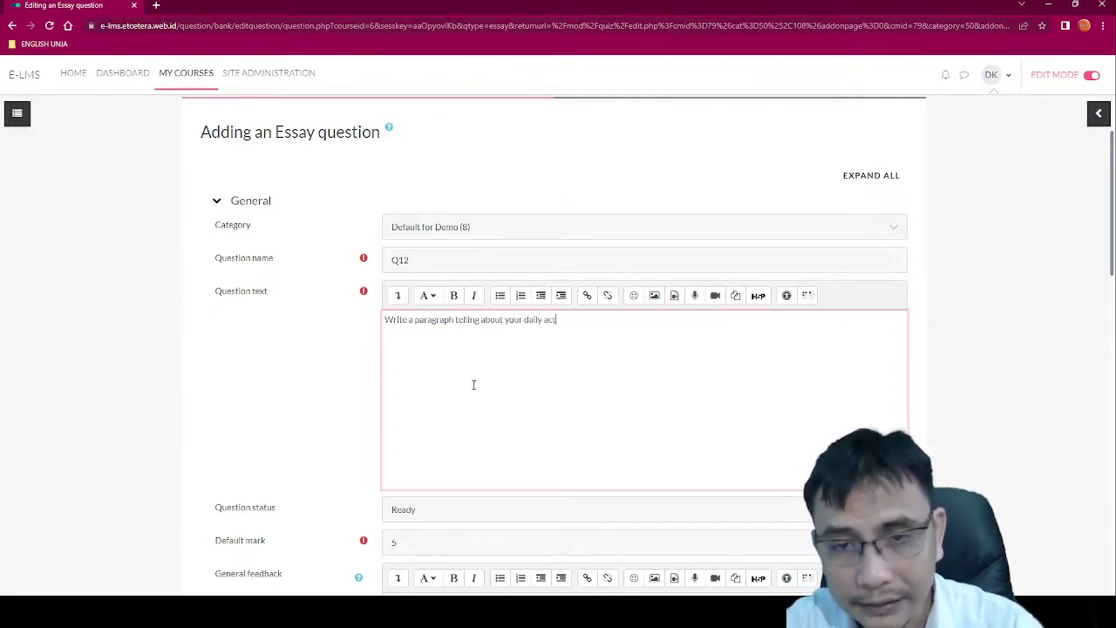
type("tivities")
Step: Keep Q12's default mark at 5 and save the question
scroll(489, 359, "down", 2)
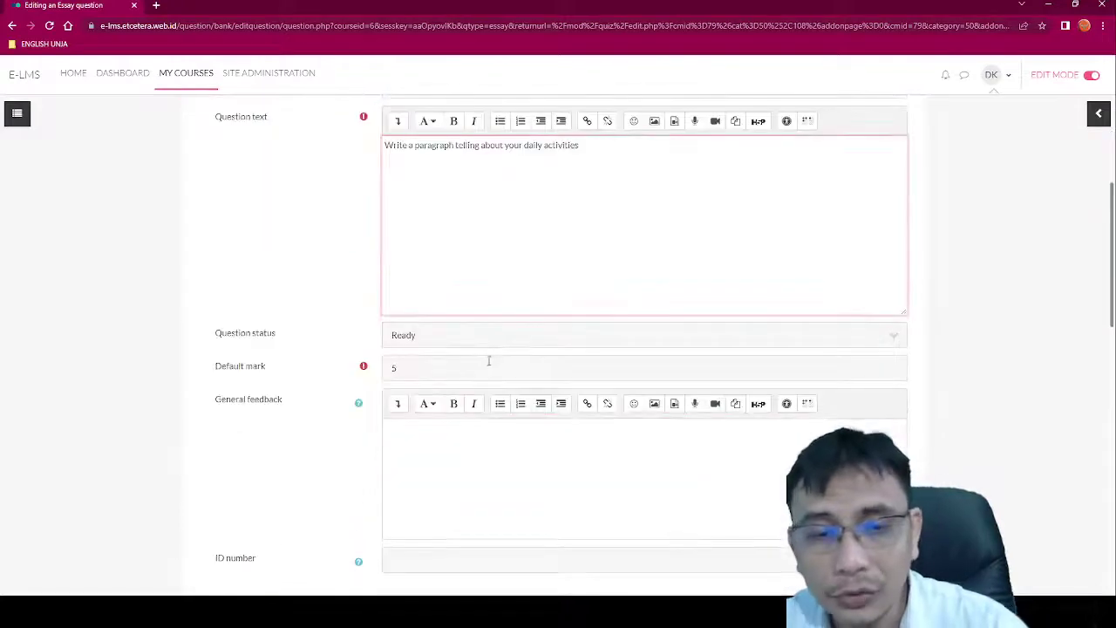
scroll(488, 358, "down", 2)
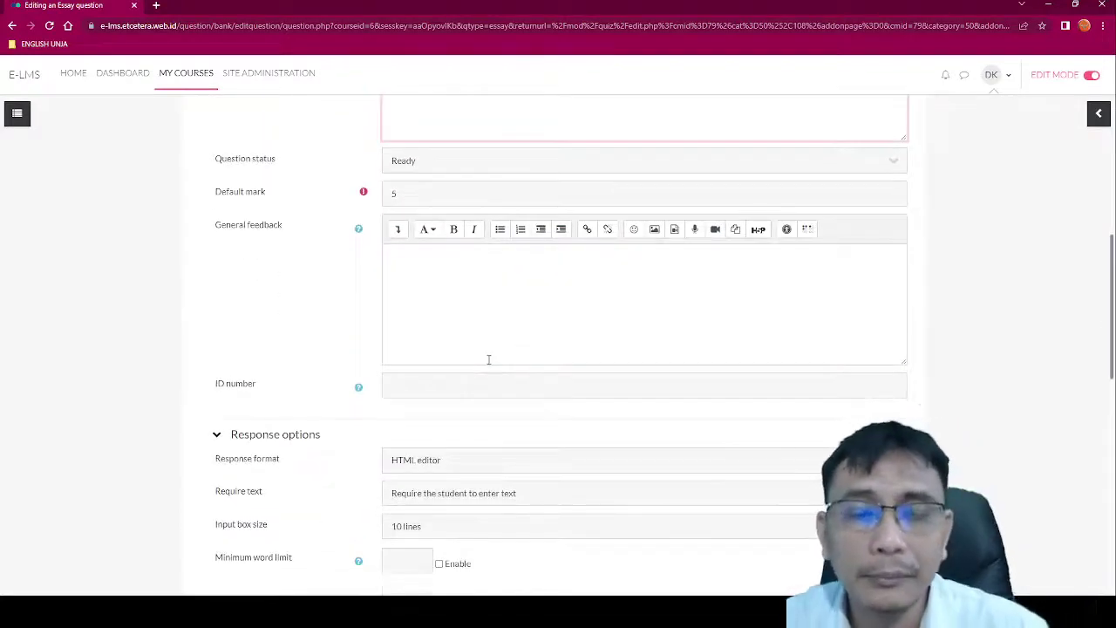
scroll(488, 359, "up", 3)
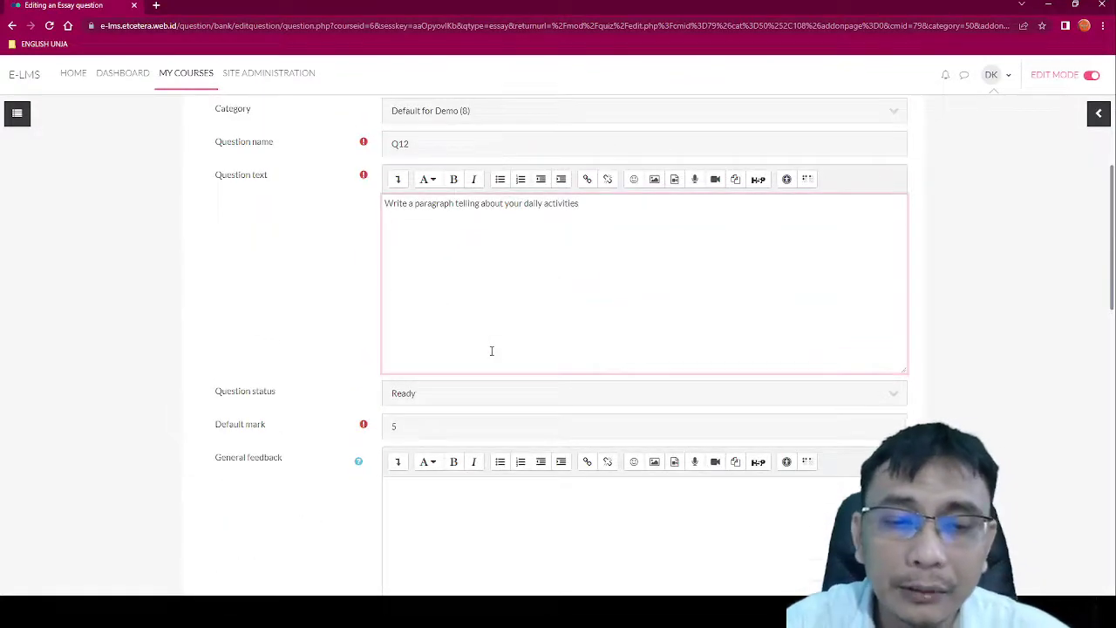
scroll(491, 351, "down", 3)
double_click(396, 192)
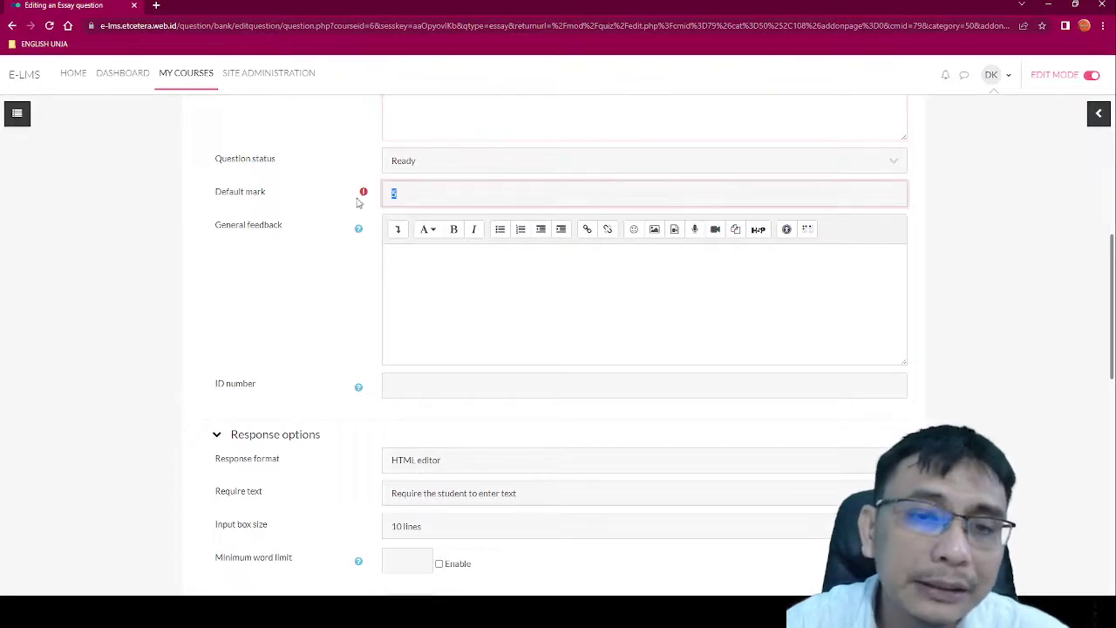
left_click(356, 203)
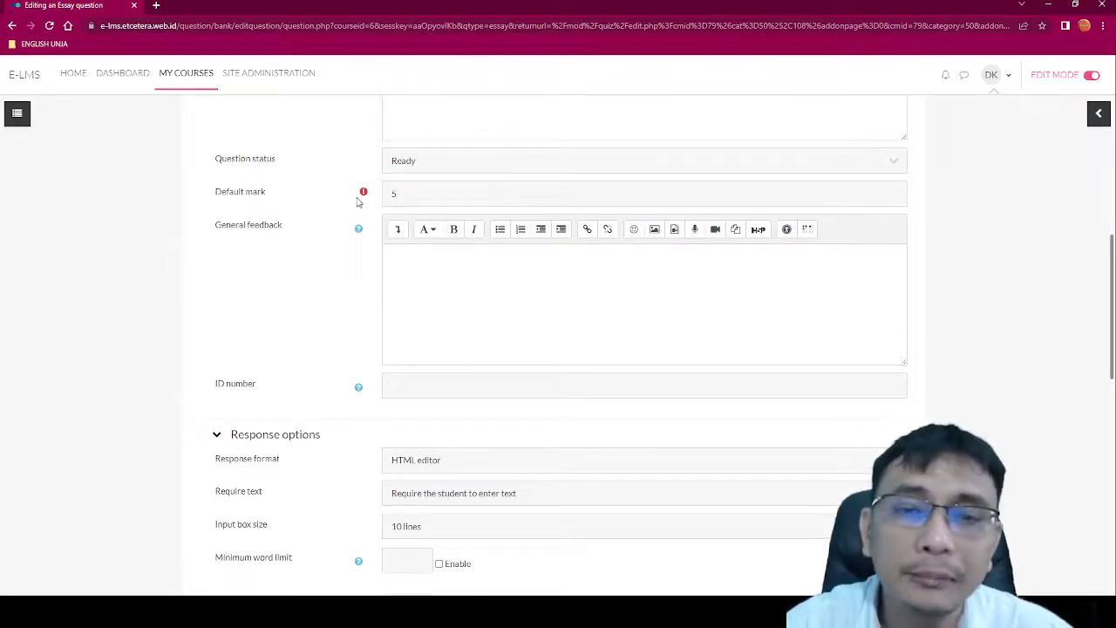
scroll(367, 204, "down", 1)
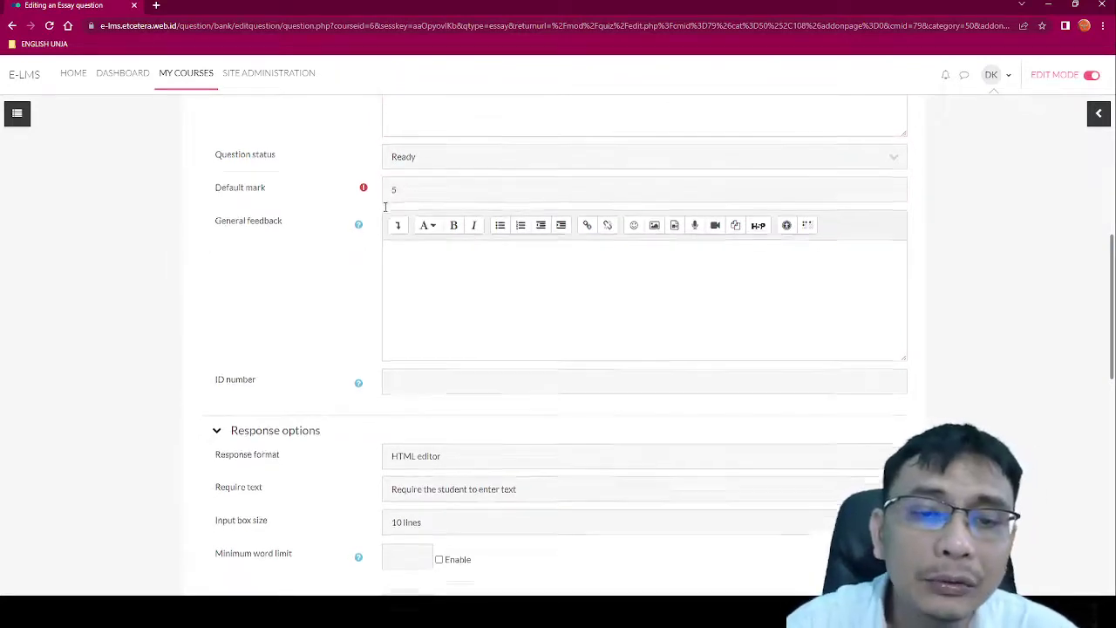
scroll(463, 296, "down", 5)
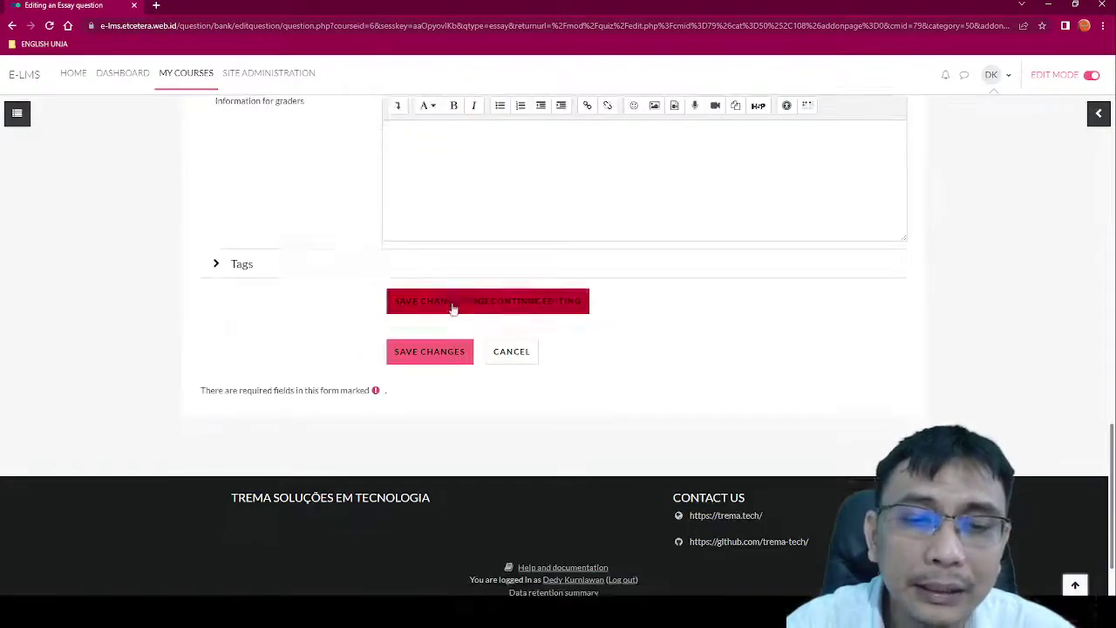
left_click(432, 354)
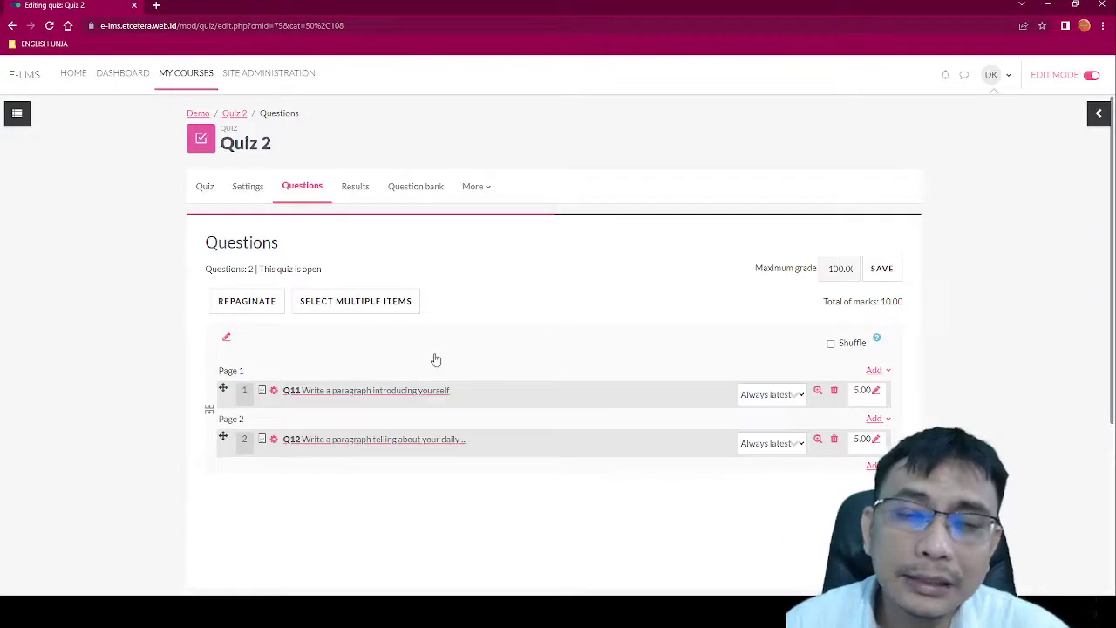
Step: Save the quiz's maximum grade and return to the Demo course page
left_click(879, 269)
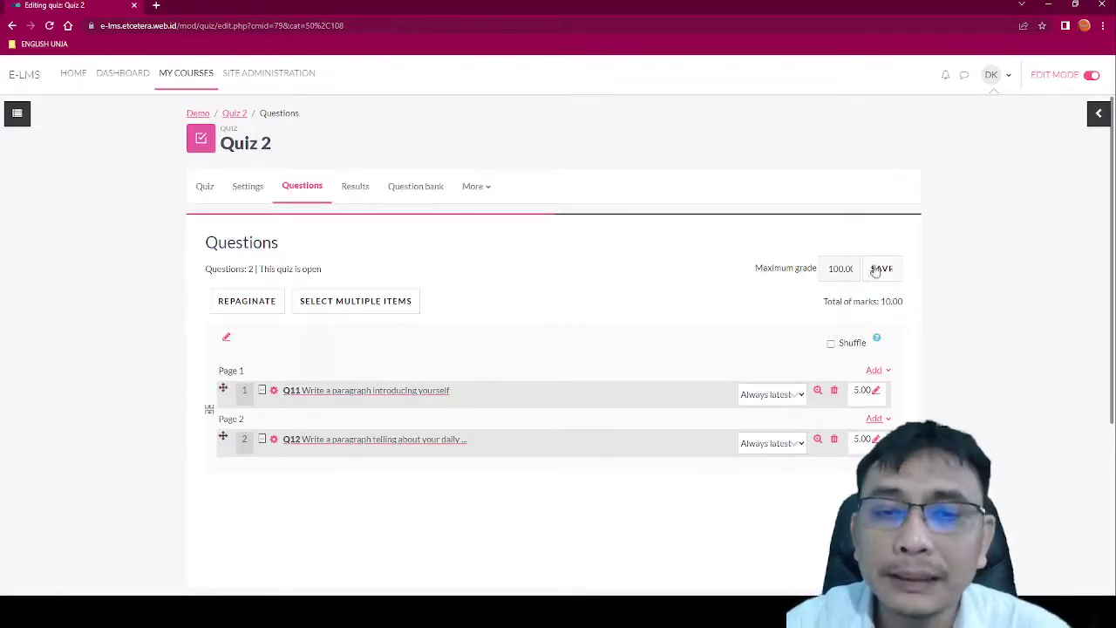
left_click(233, 113)
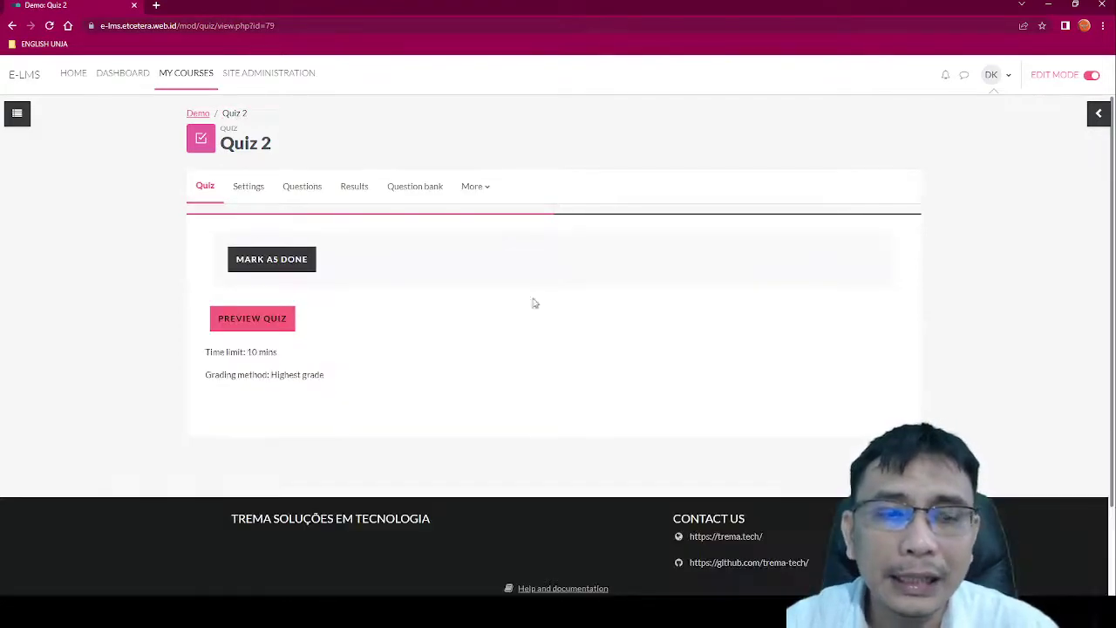
left_click(197, 114)
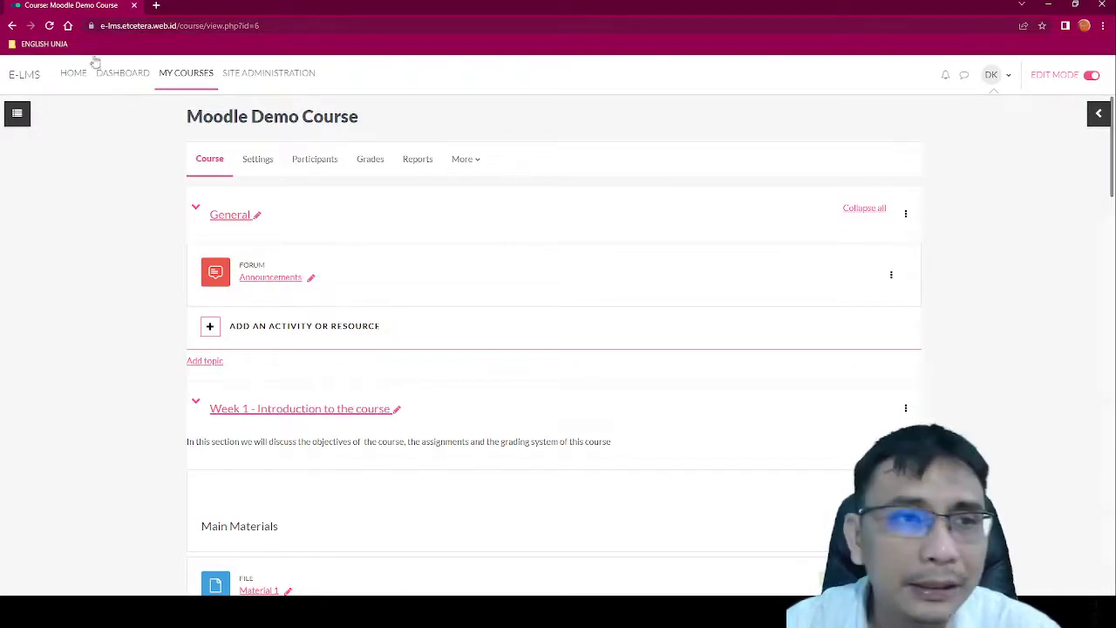
Step: View the enrolled student's profile from Participants, then return to the list
left_click(317, 161)
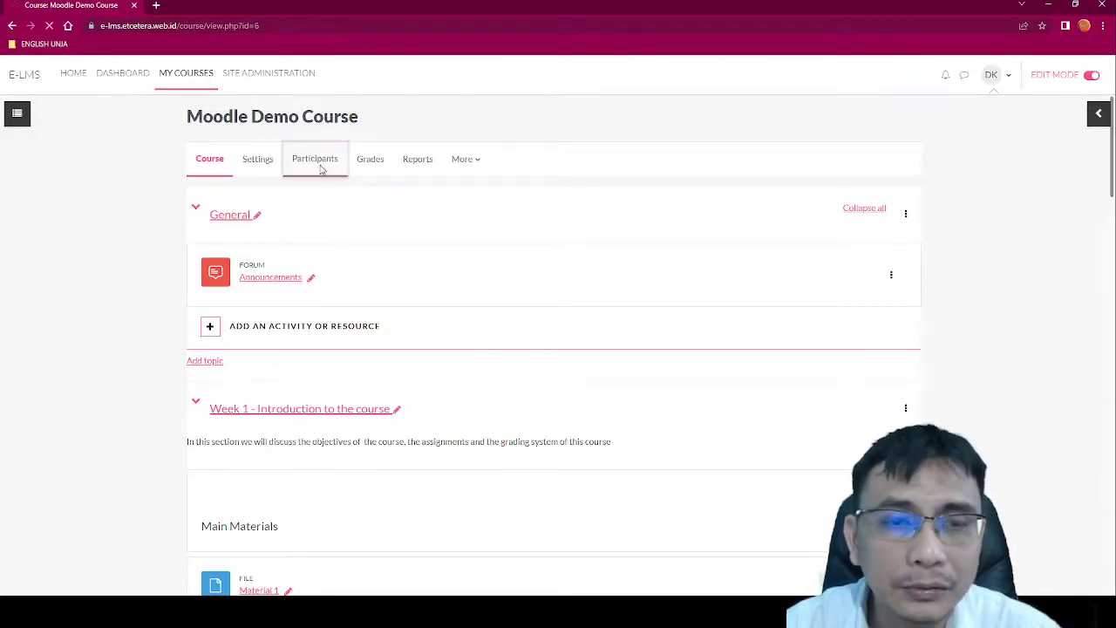
scroll(288, 436, "down", 3)
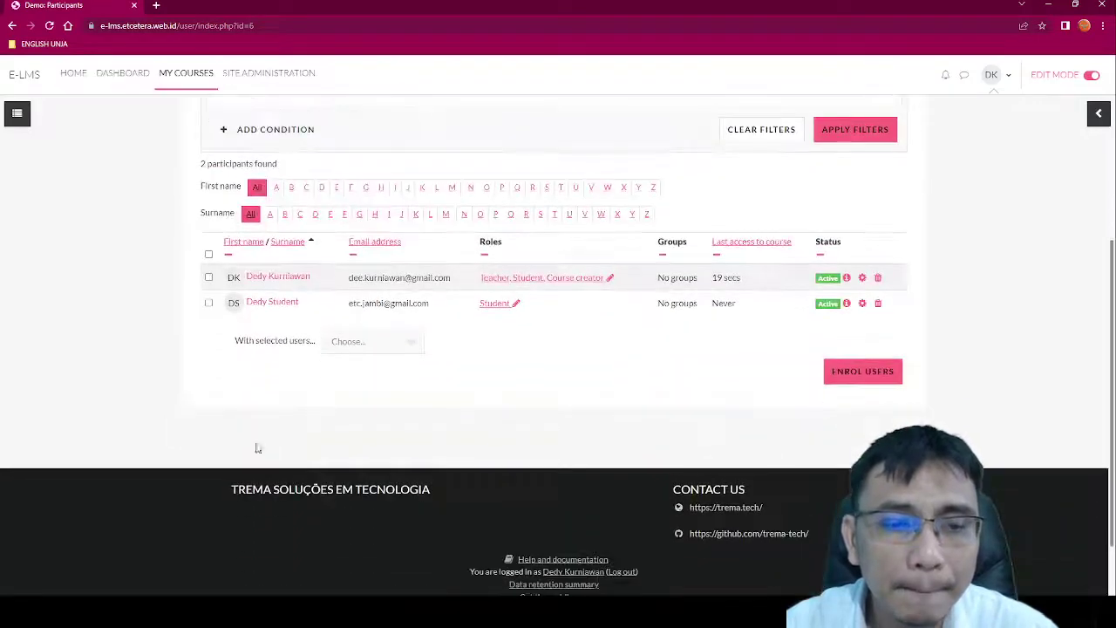
left_click(281, 302)
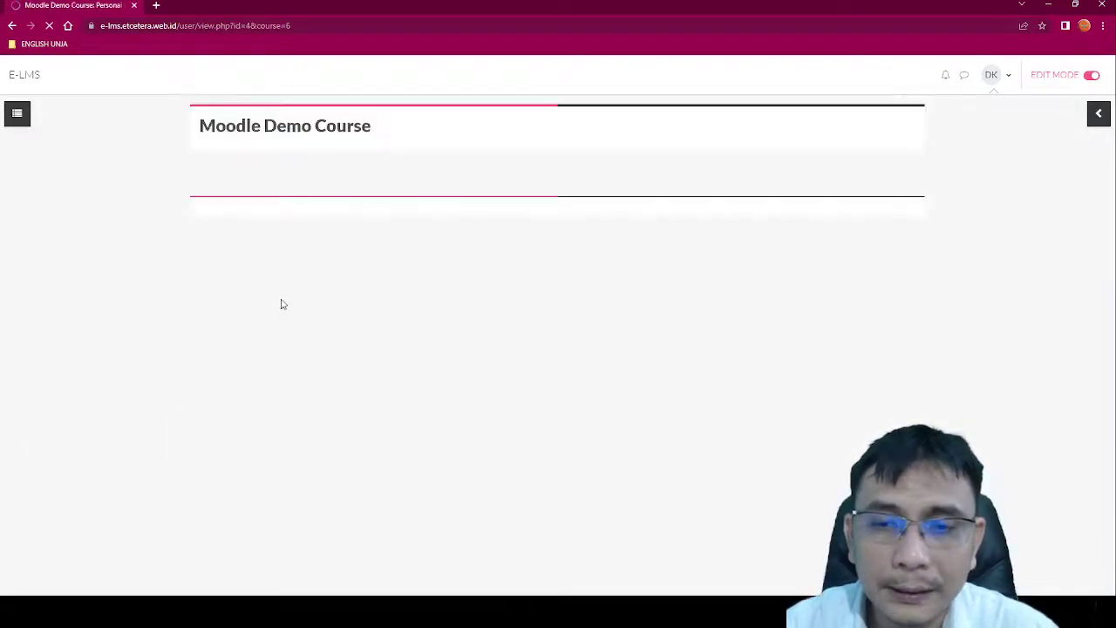
scroll(533, 362, "down", 2)
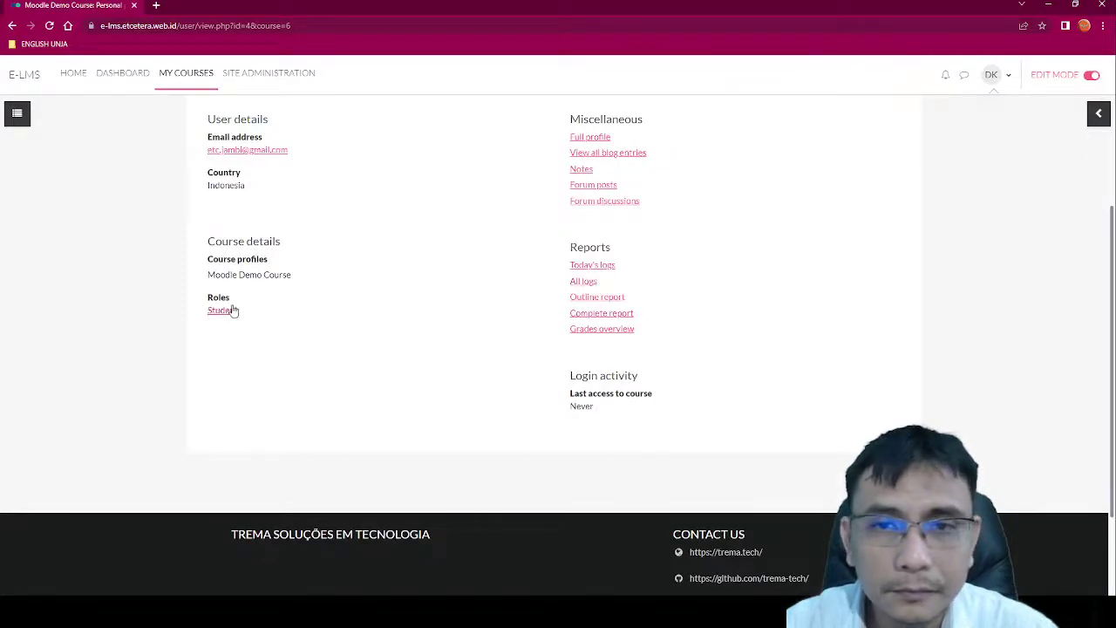
scroll(323, 324, "up", 2)
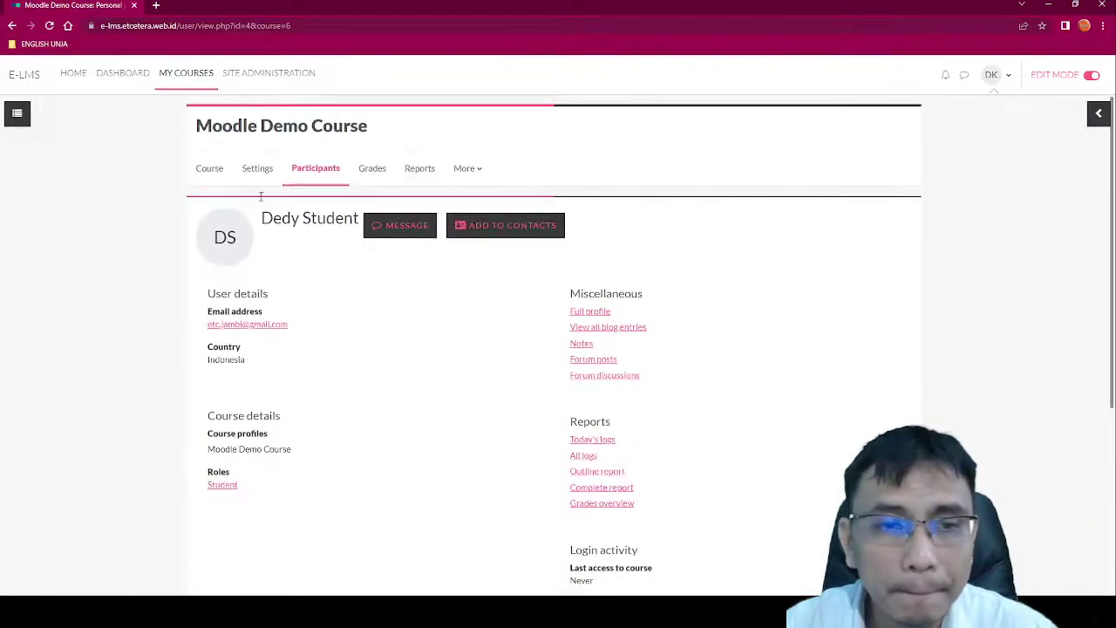
left_click(12, 26)
scroll(915, 224, "up", 3)
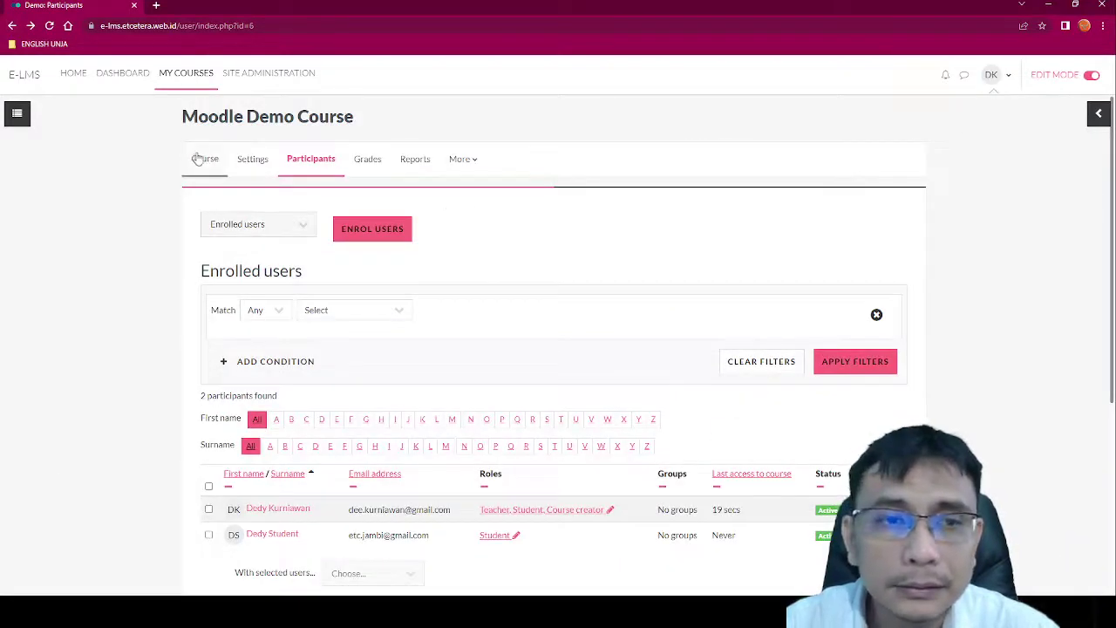
Step: Switch the course role to Student
left_click(993, 78)
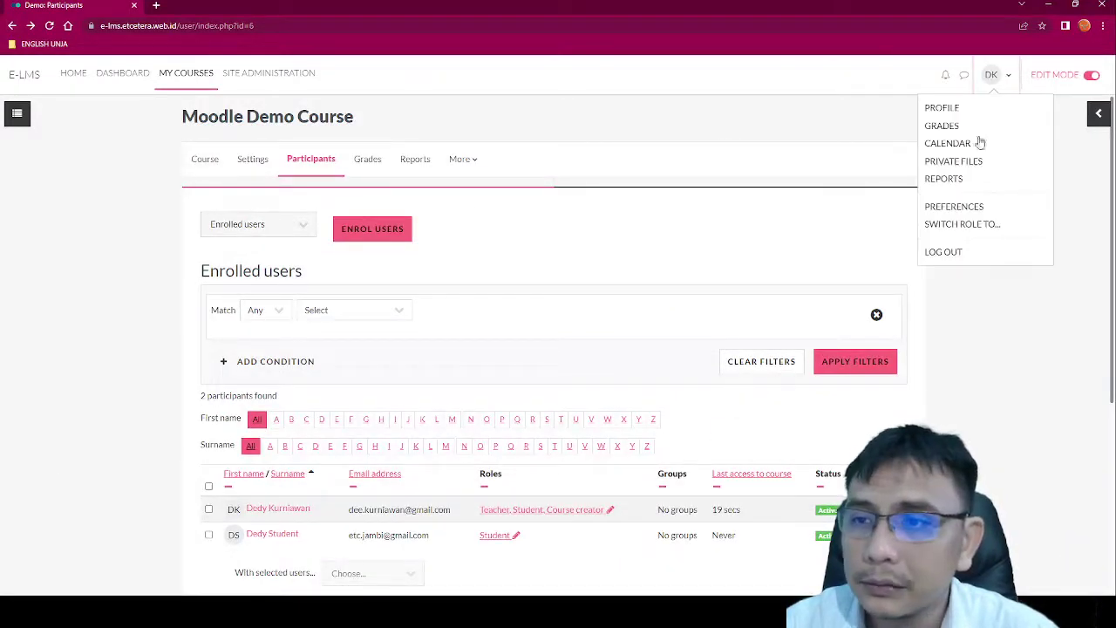
left_click(964, 226)
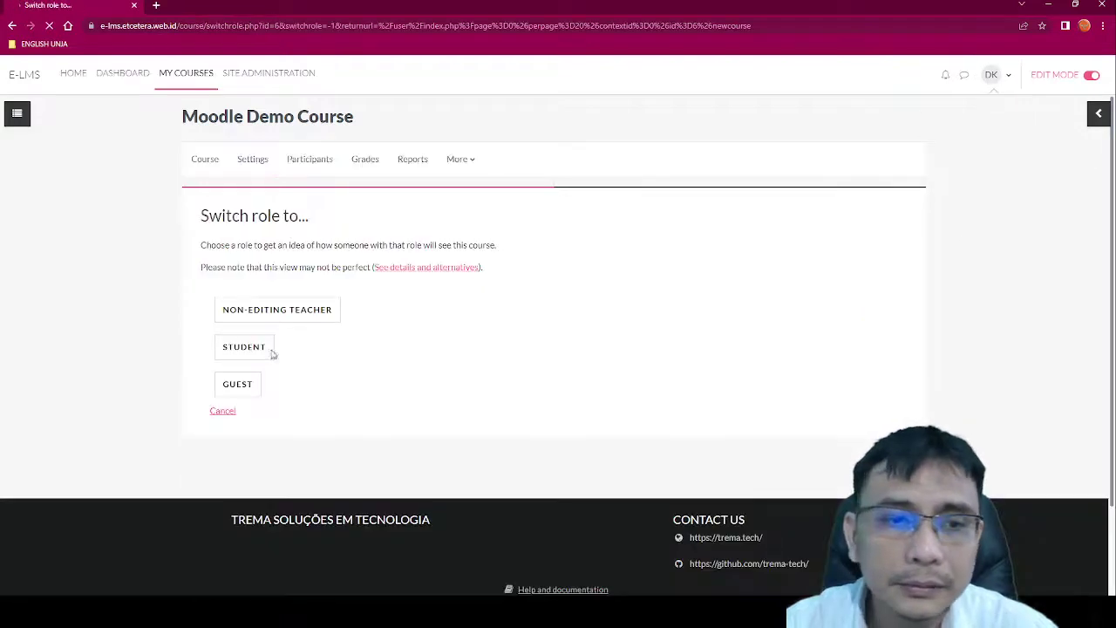
left_click(260, 355)
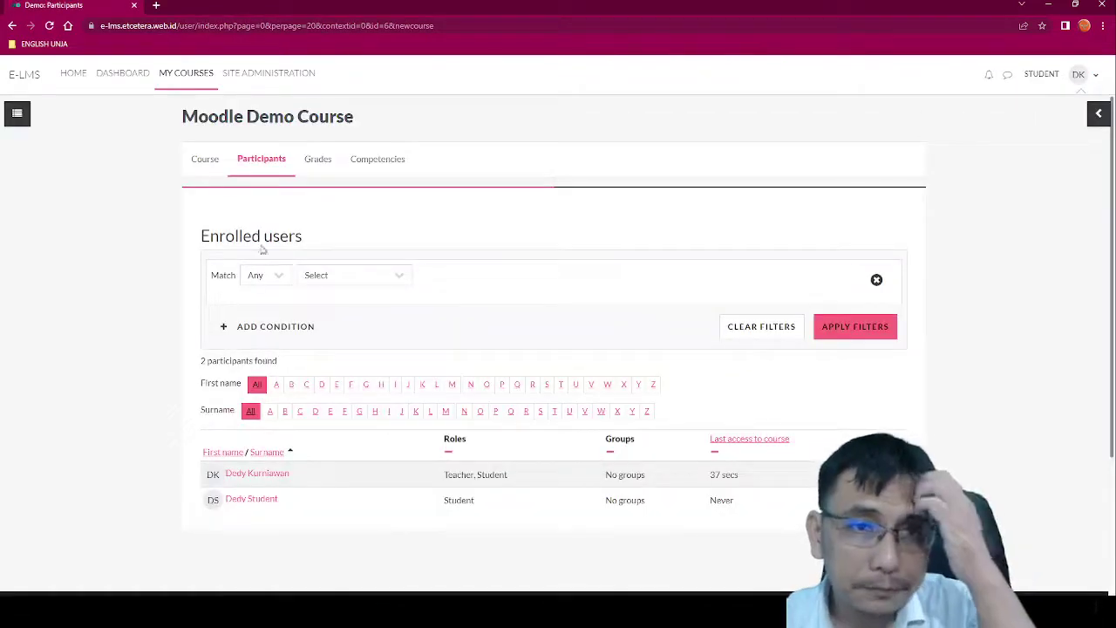
Step: Open Quiz 2 and start the 10-minute timed attempt
left_click(217, 166)
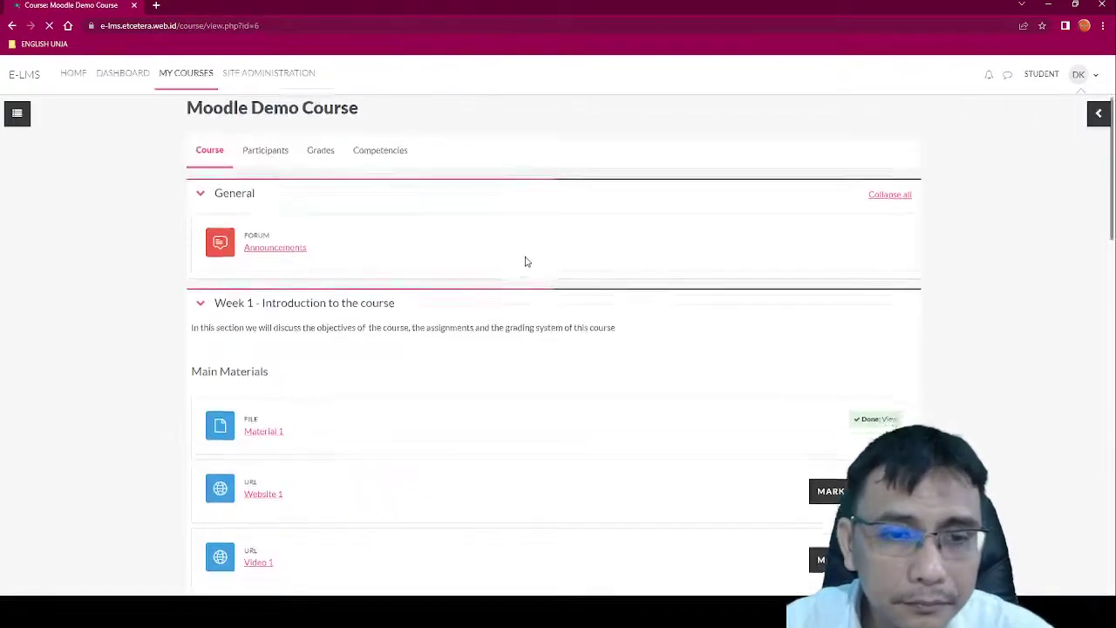
scroll(528, 276, "down", 6)
scroll(529, 276, "down", 2)
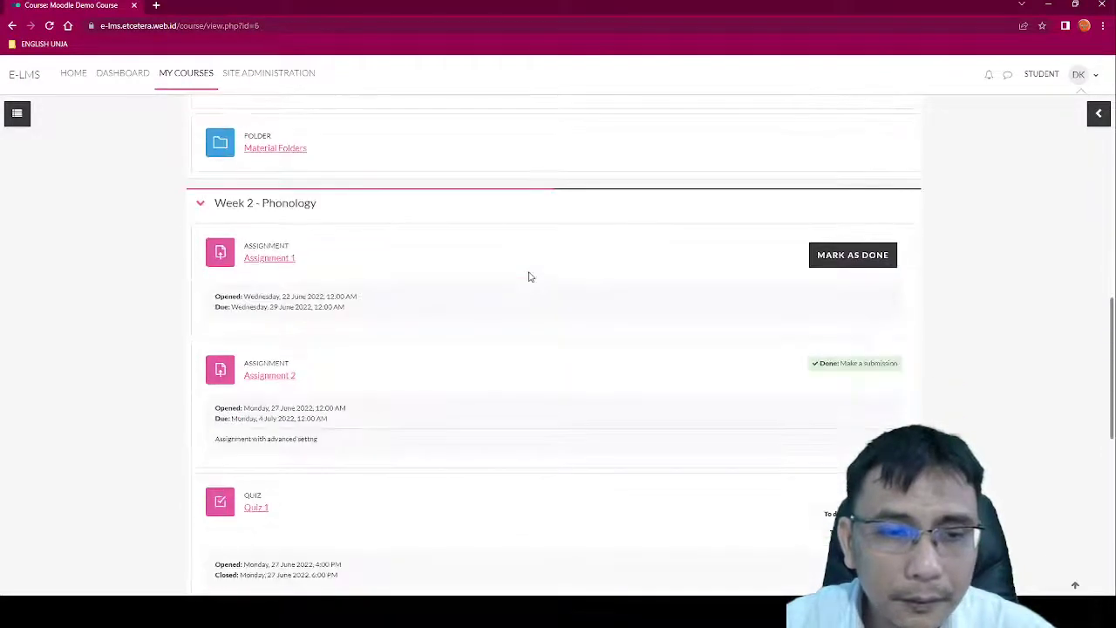
scroll(304, 343, "down", 2)
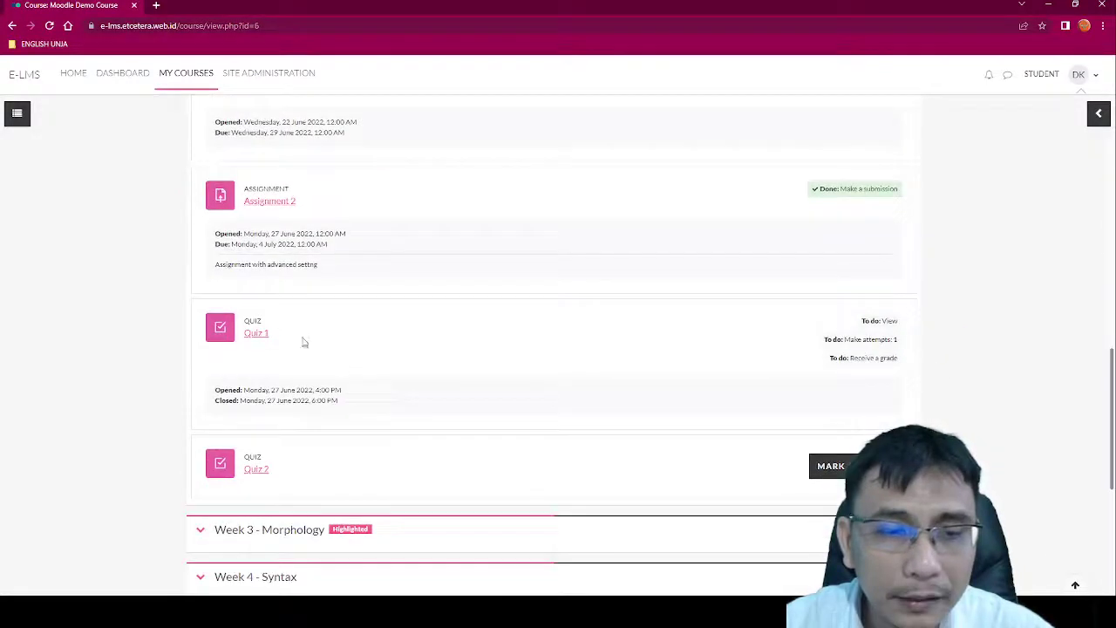
left_click(264, 475)
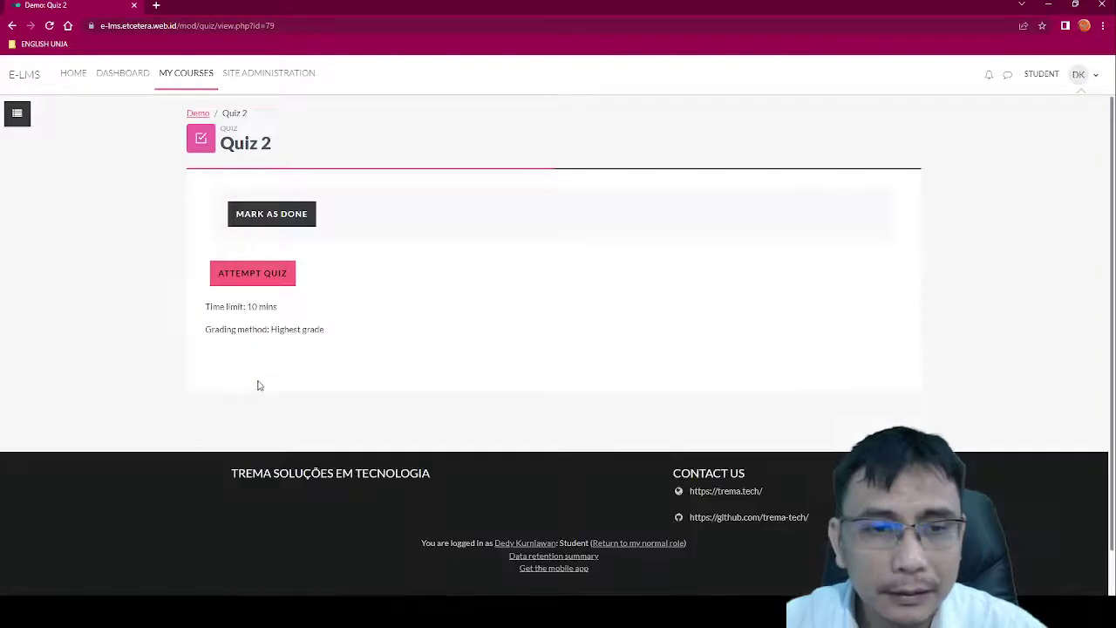
left_click(253, 274)
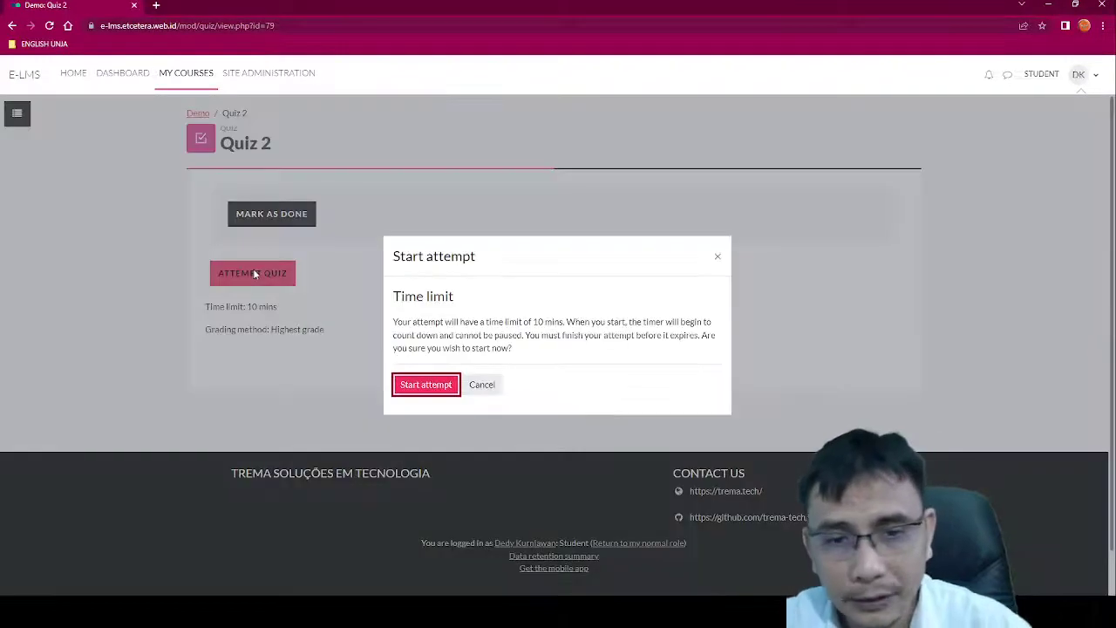
left_click(420, 385)
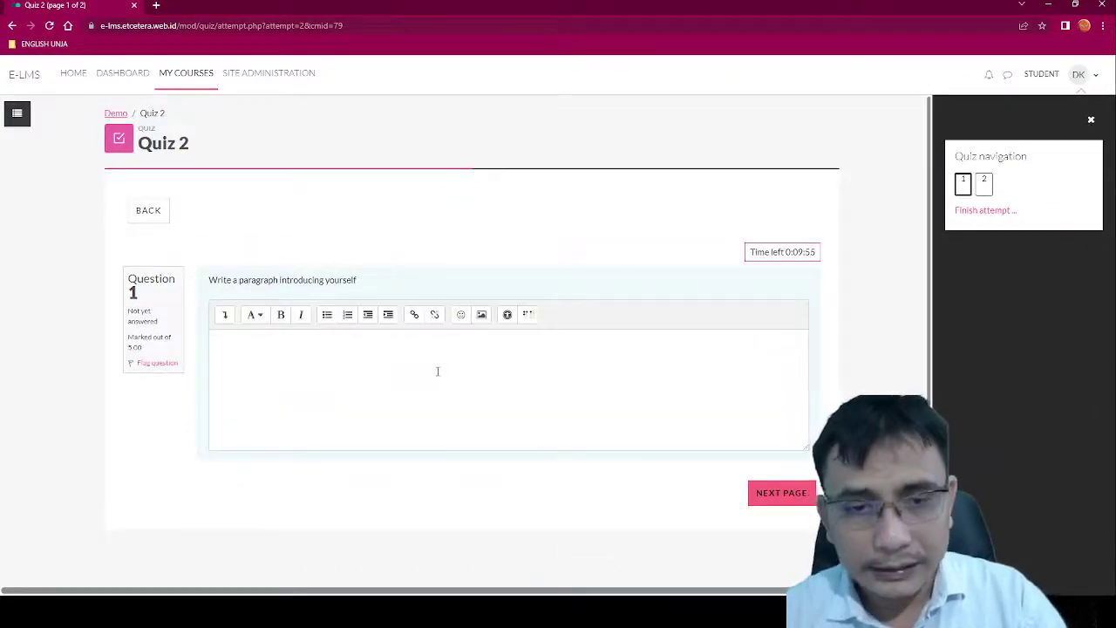
Step: Write Question 1's self-introduction (name, grew up in Jambi, completed high school) and go to page 2
left_click(438, 371)
type("My nam")
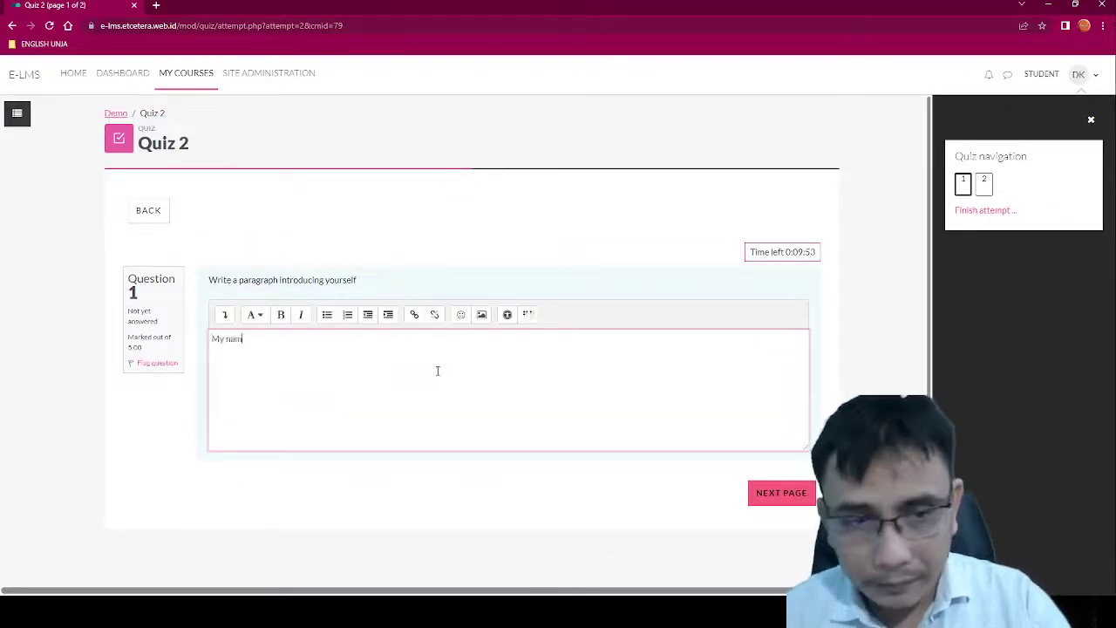
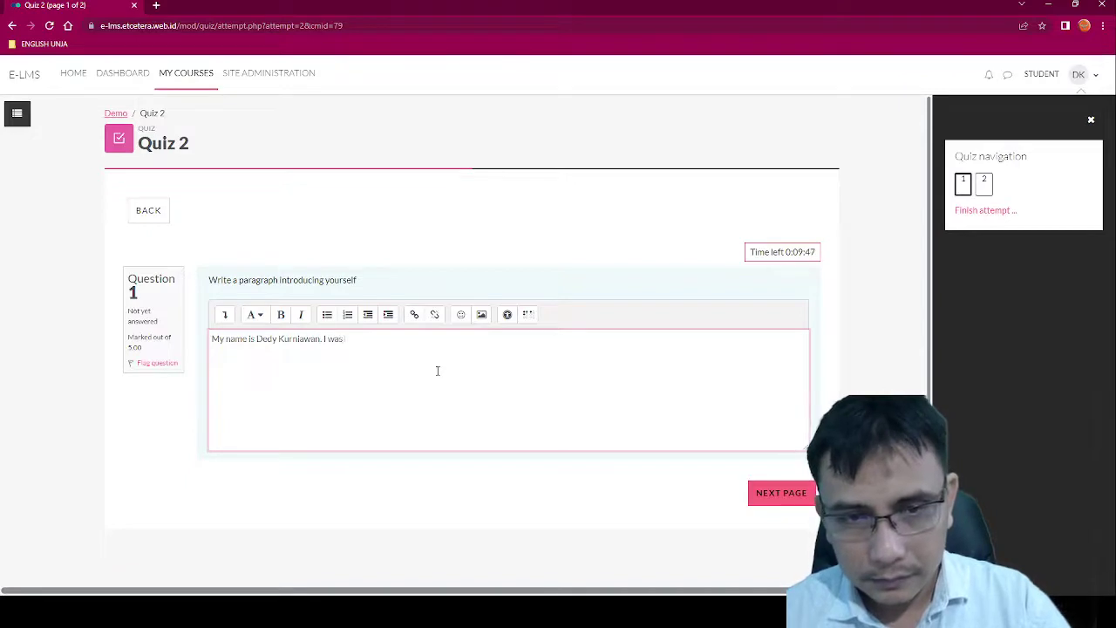
type(" born and")
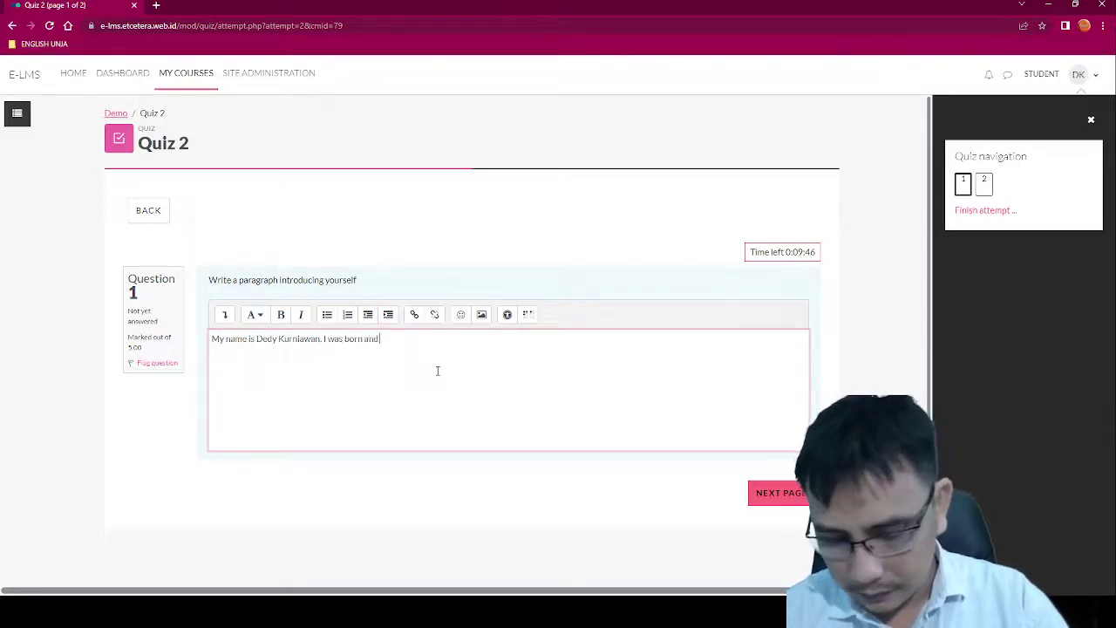
type(" grow")
key("BackSpace")
key("BackSpace")
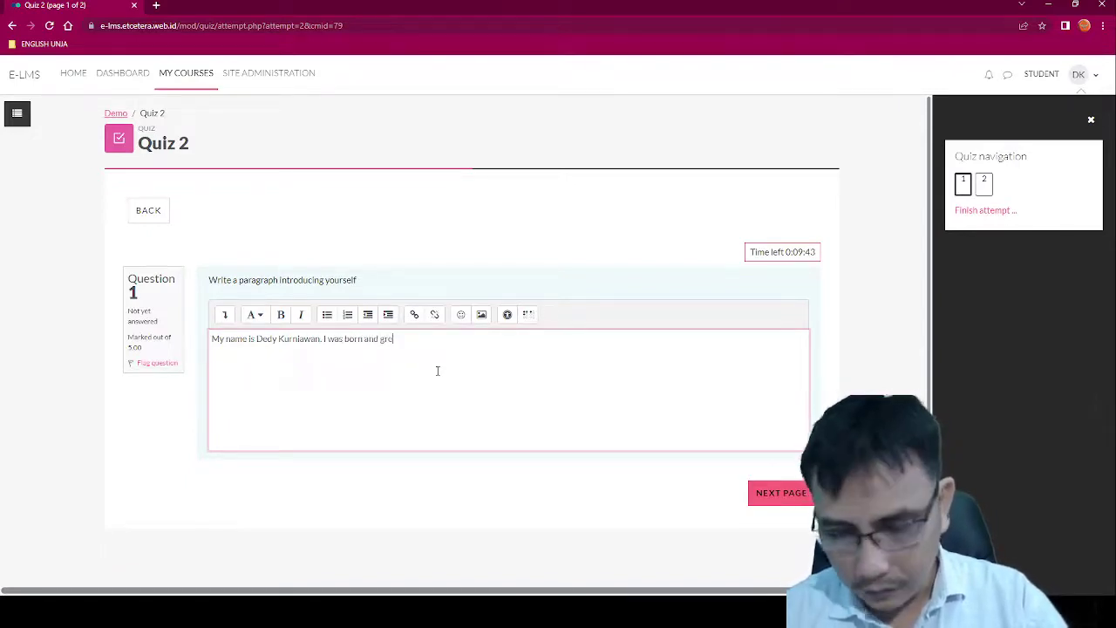
type("ew up in Ja")
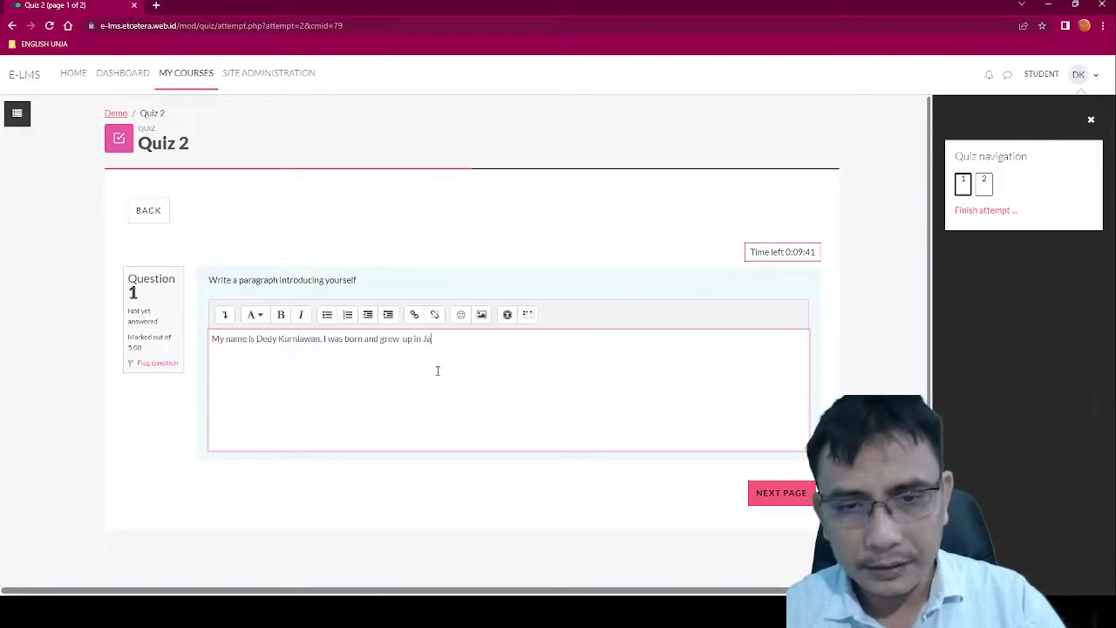
type("mbi.")
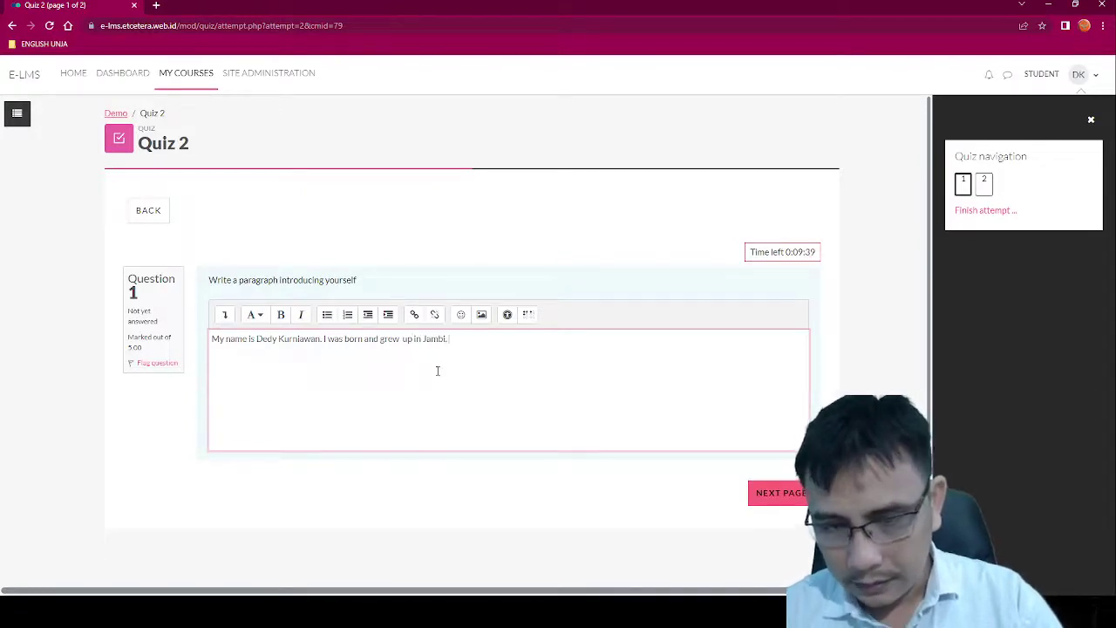
type(" I gra")
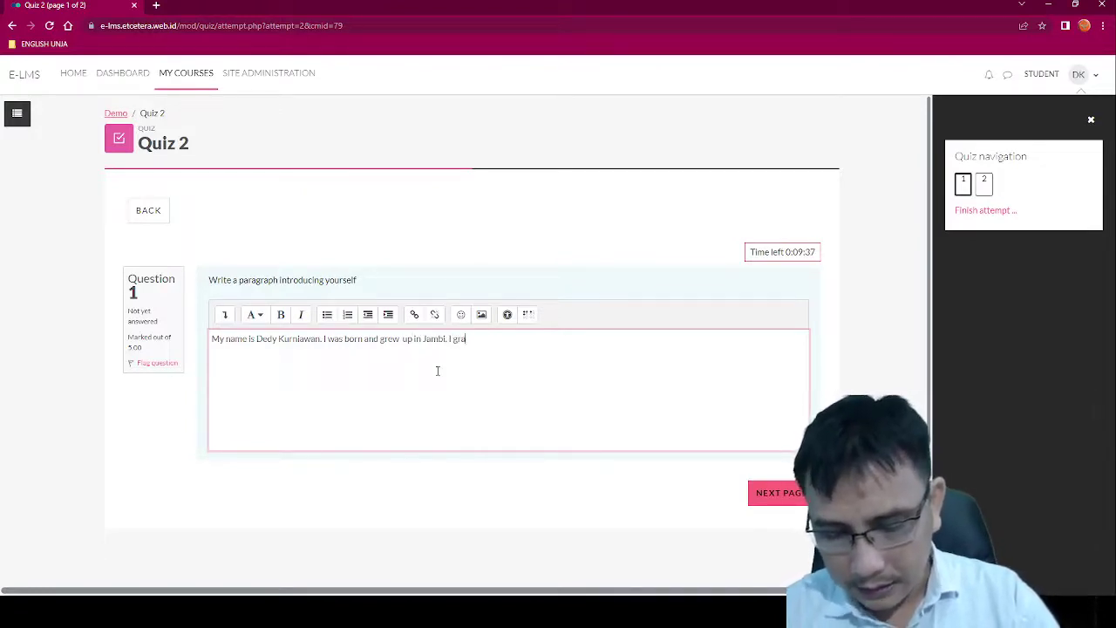
type("duated")
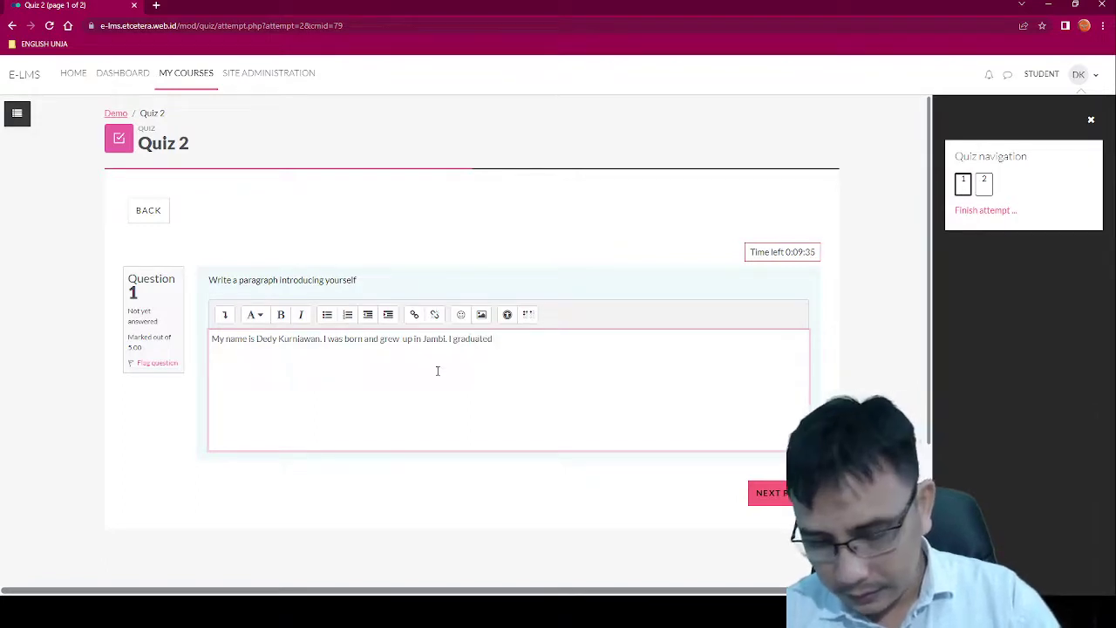
key("ctrl+shift+Left")
type("co")
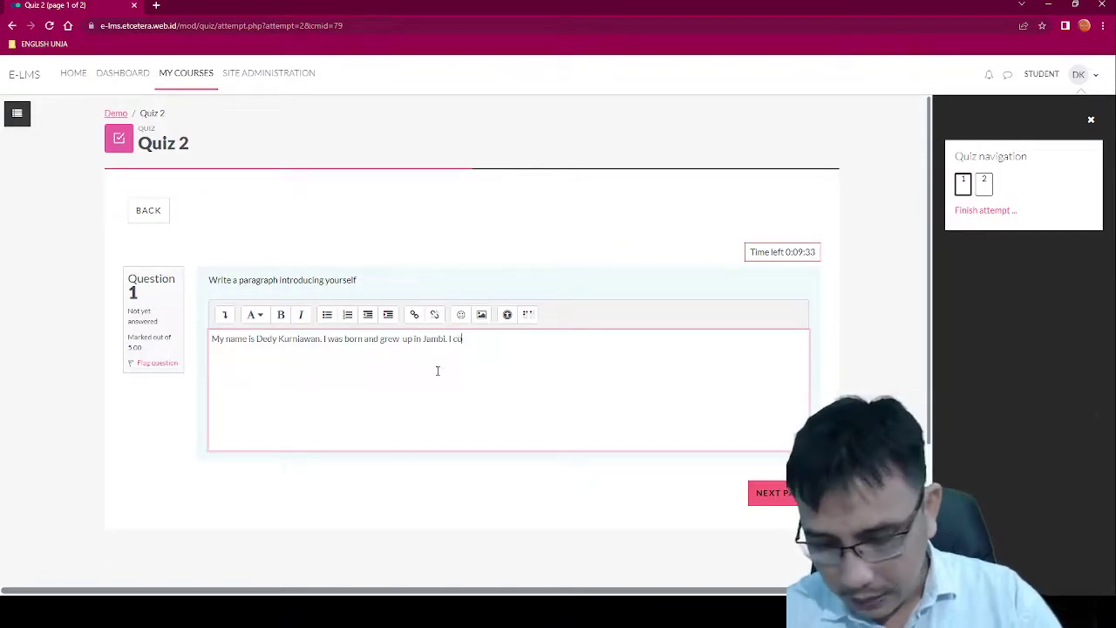
type("mpleted my stu")
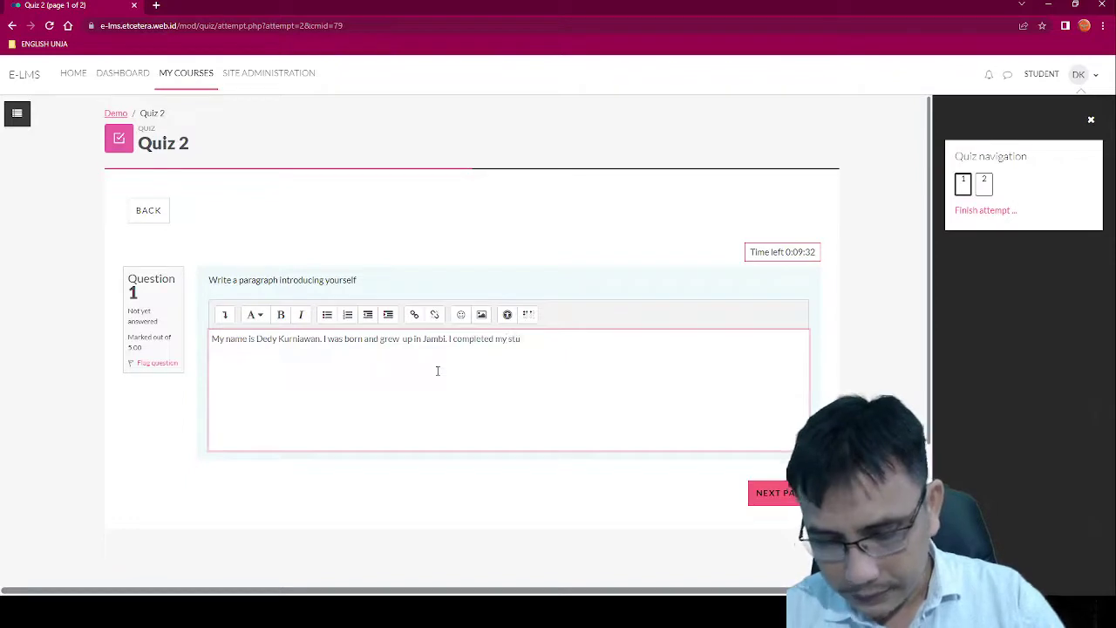
type("dy up to")
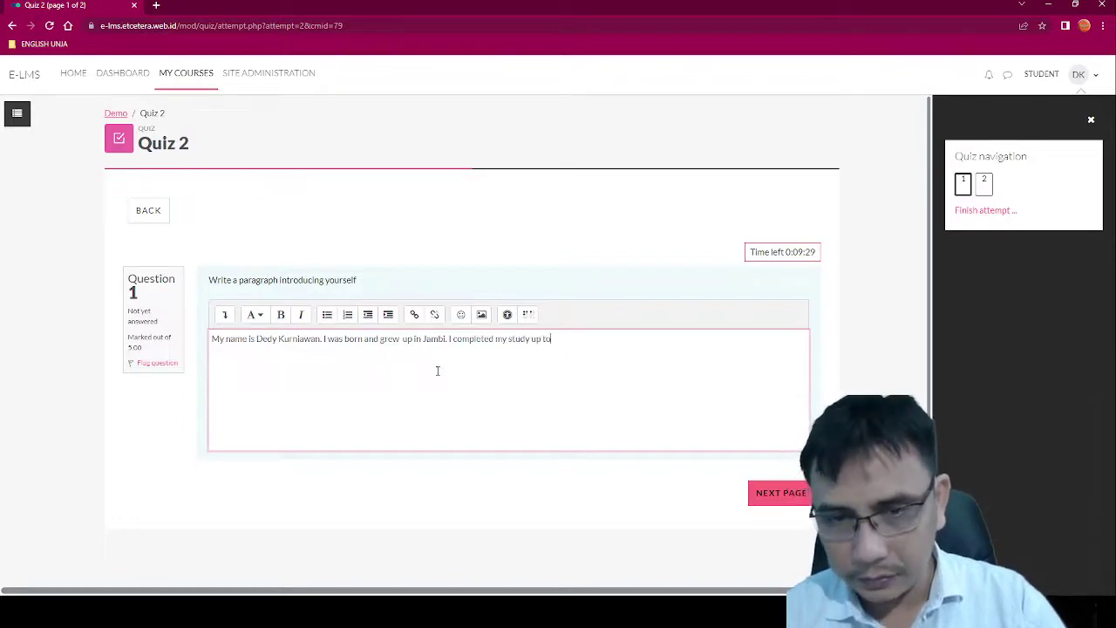
type(" high s")
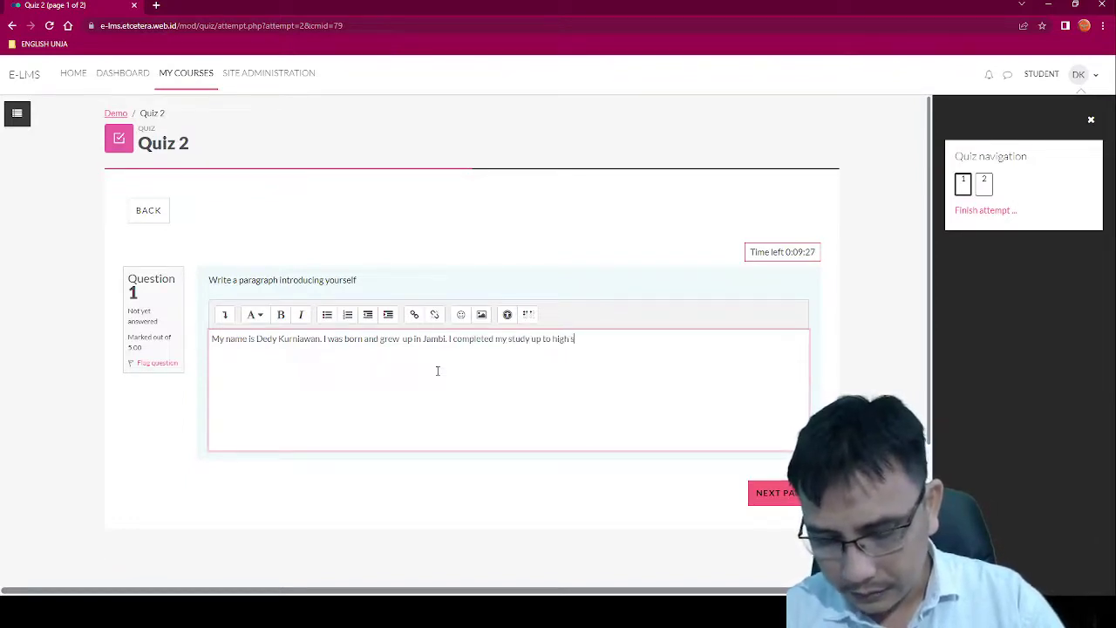
type("chool in Jambi.")
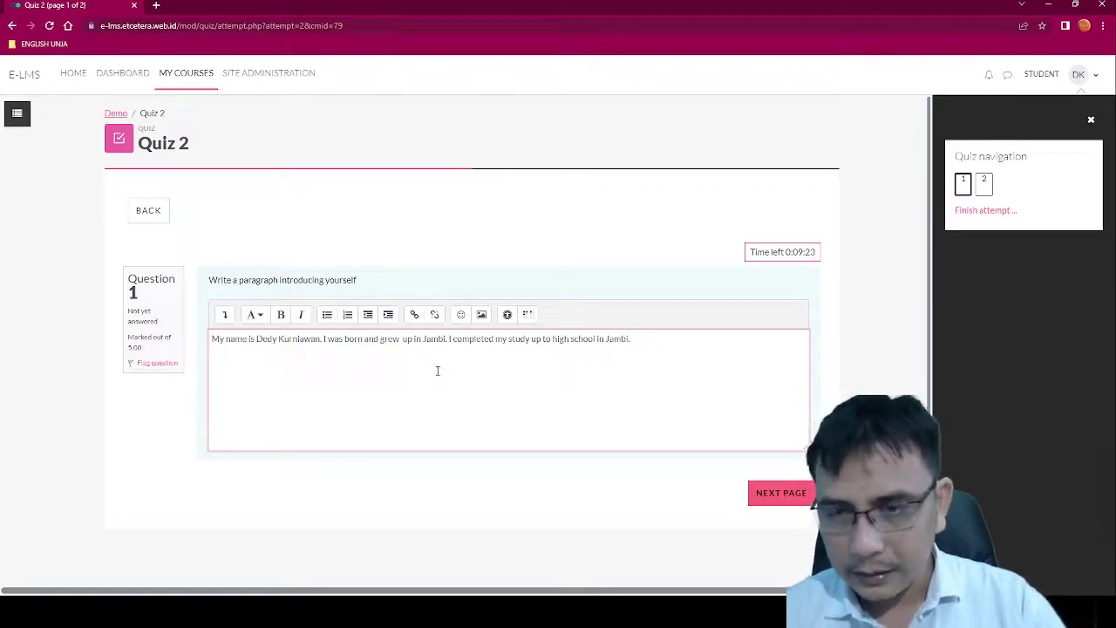
left_click(794, 494)
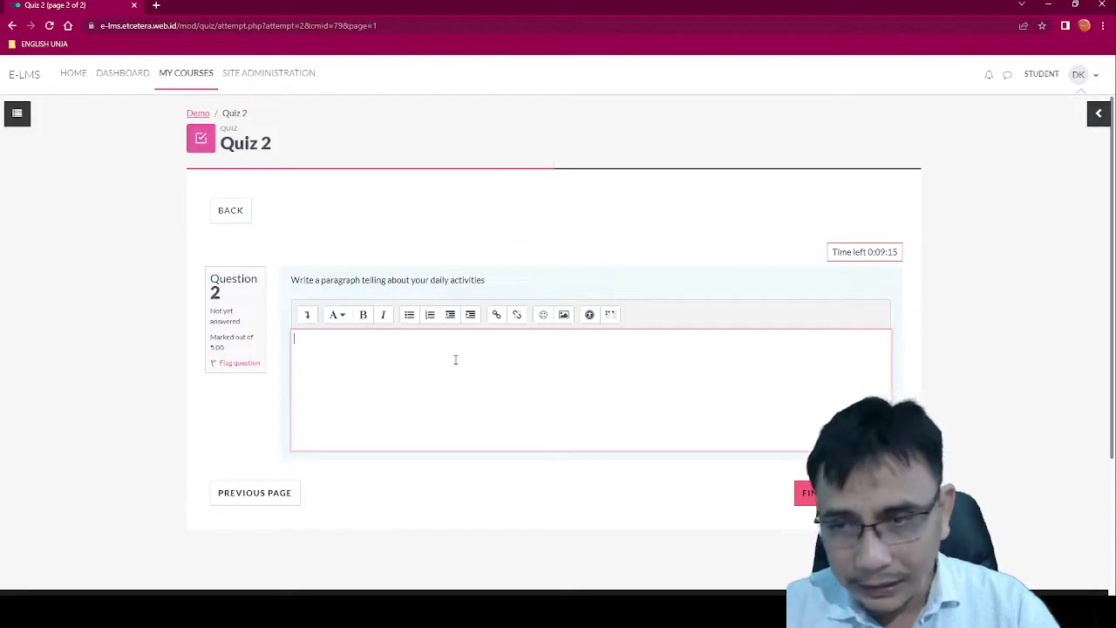
Step: Answer Question 2 with 'Every day I aake up early in the morning'
type("I")
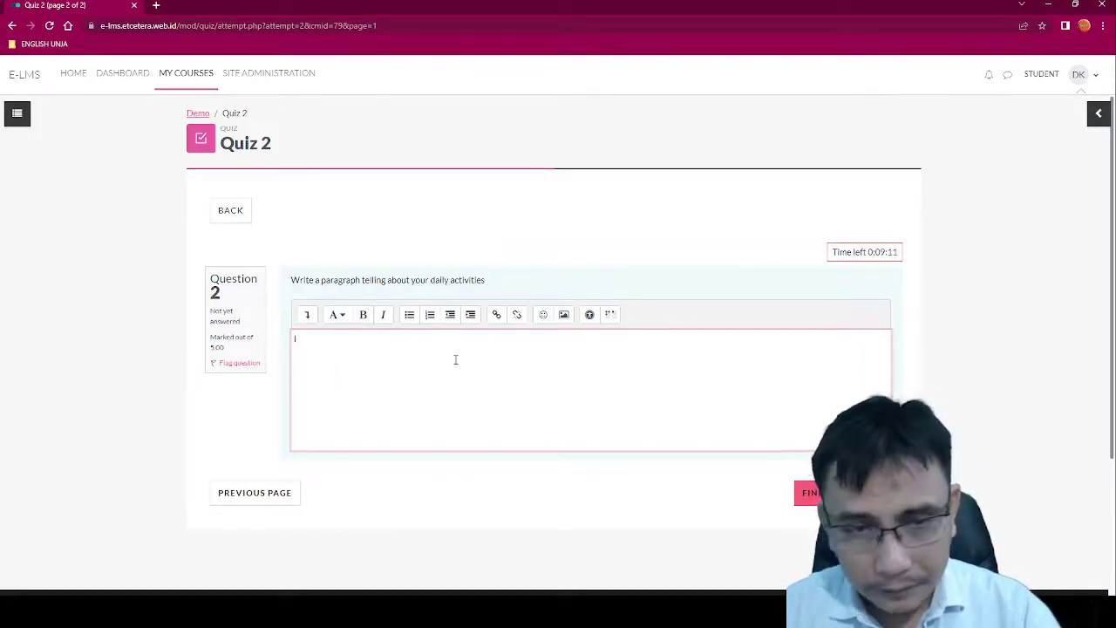
key("BackSpace")
type("Every")
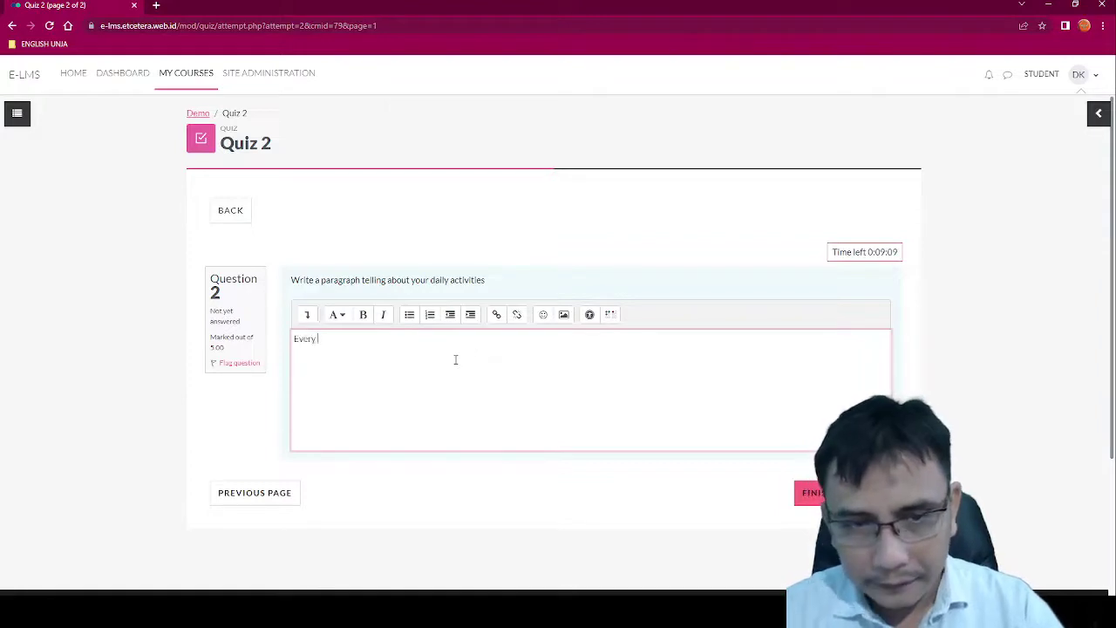
type(" day I ")
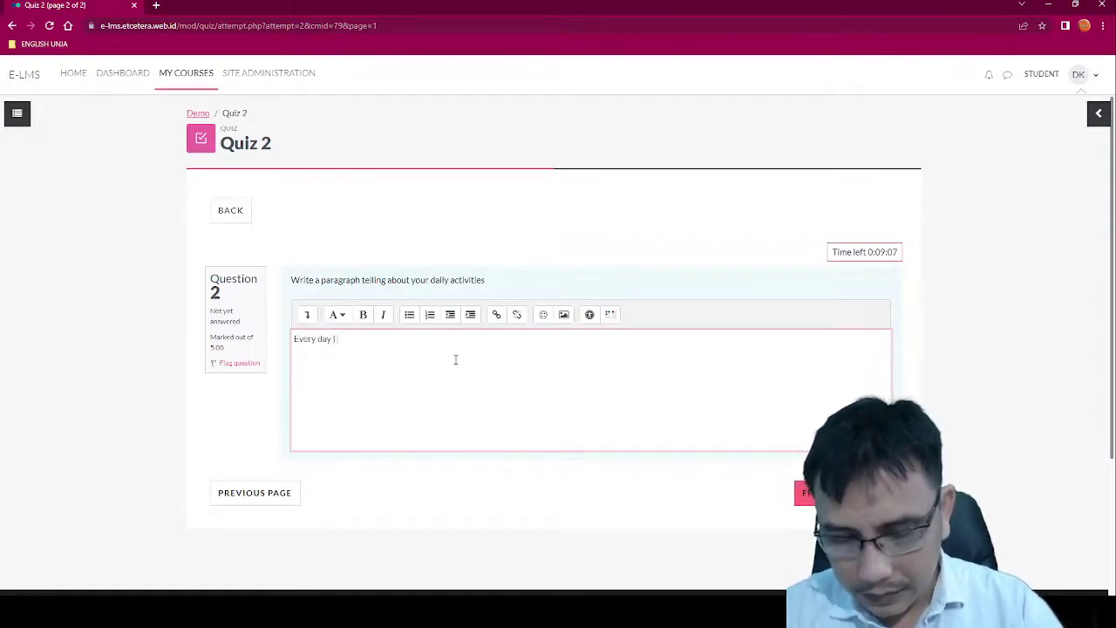
type("a")
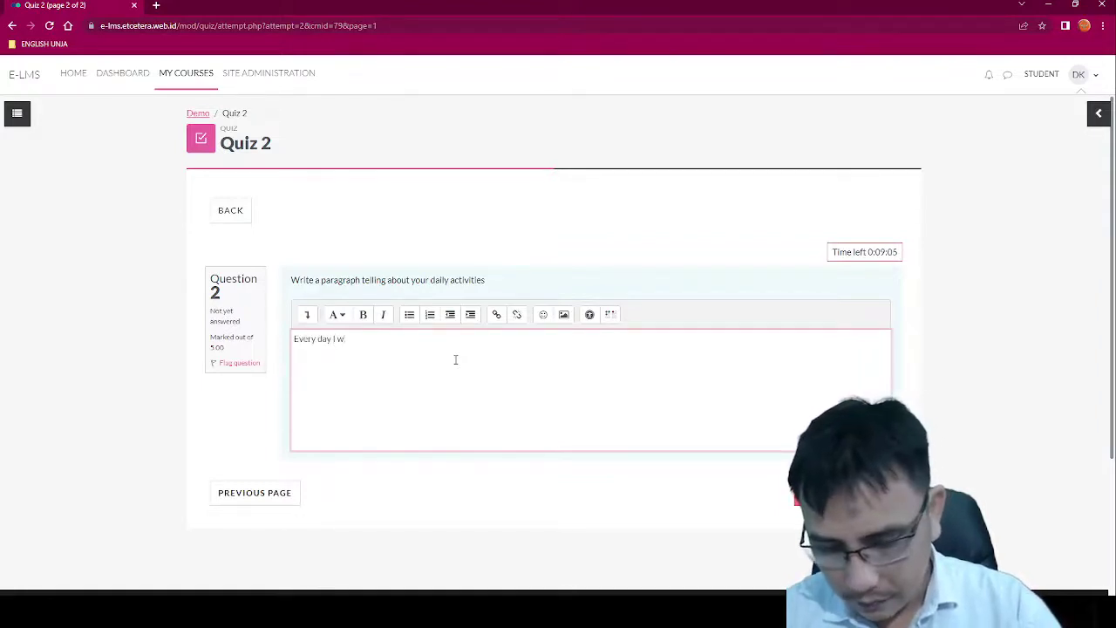
type("ake up e")
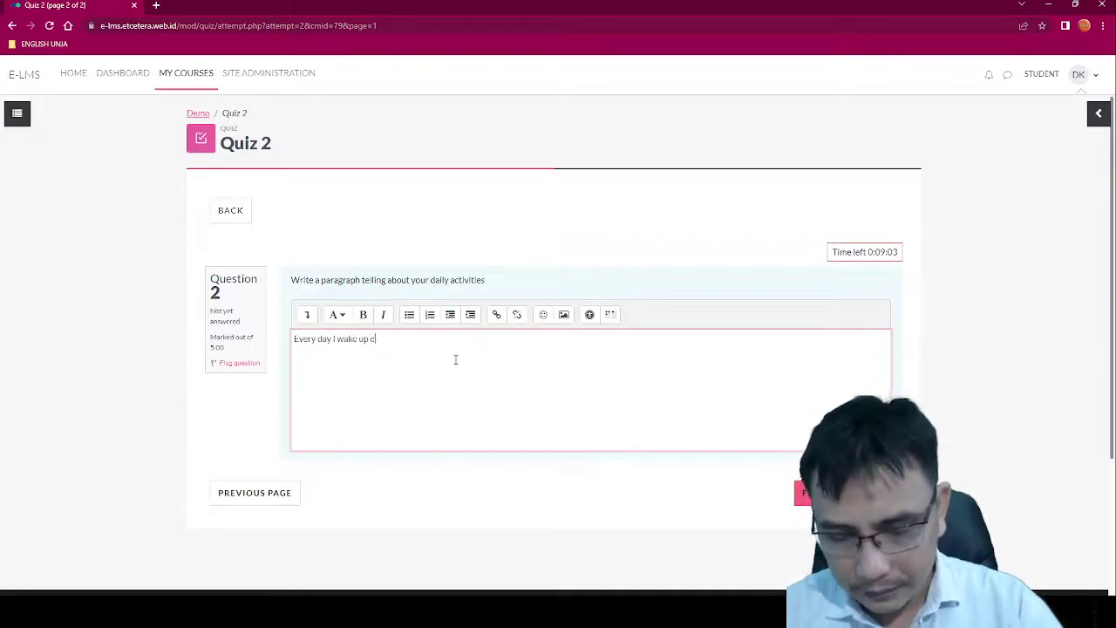
type("arly in the mo")
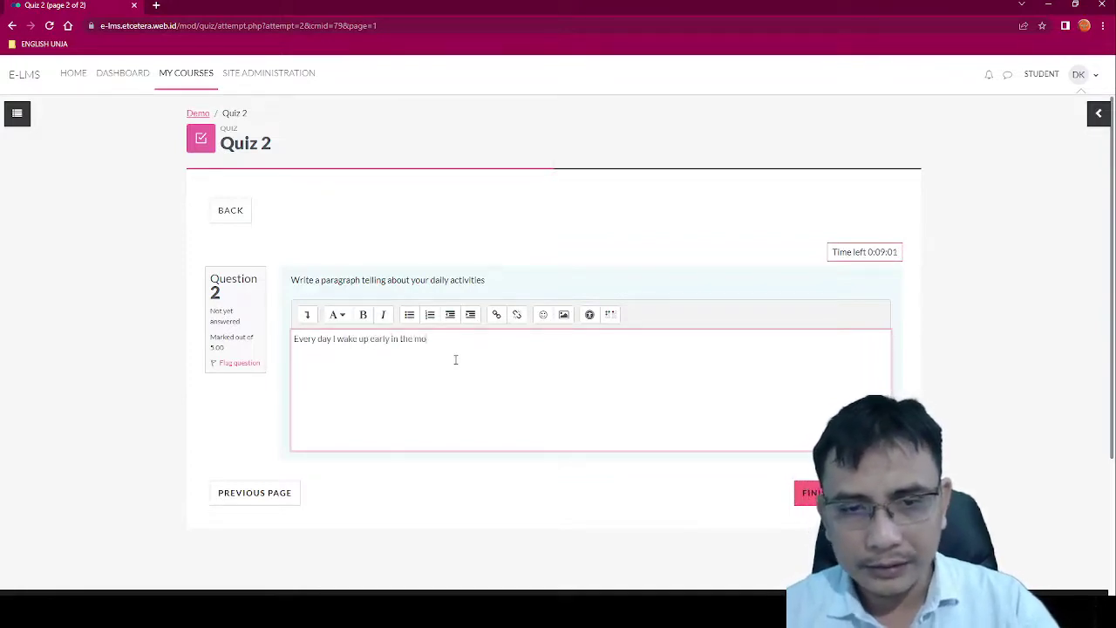
type("rningg")
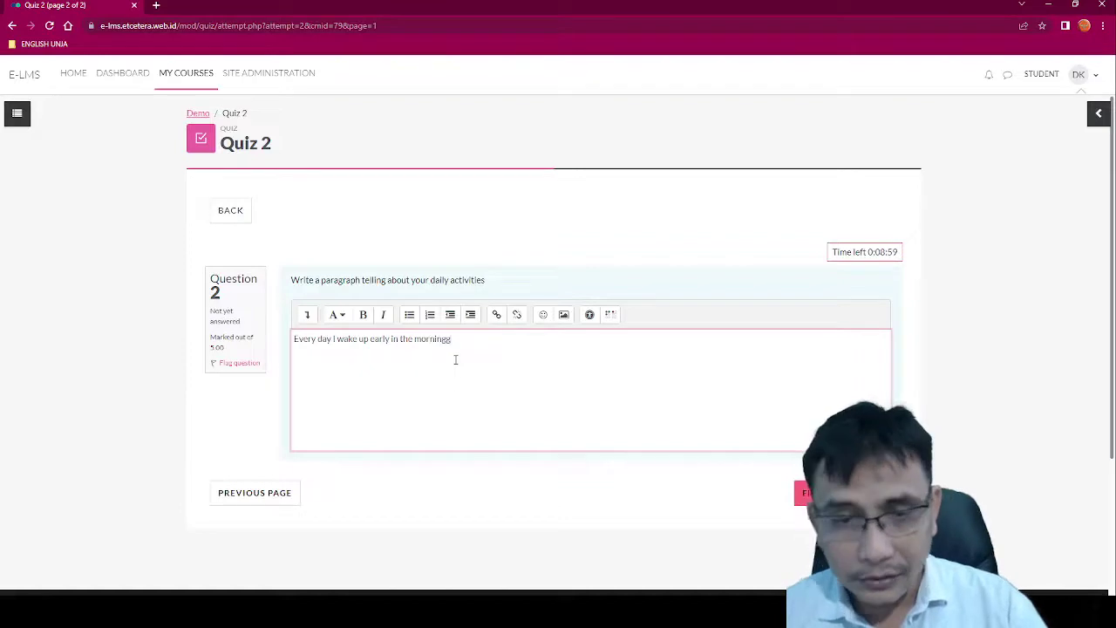
Step: Remove the stray letter, then finish and submit all answers of the Quiz 2 attempt
key("BackSpace")
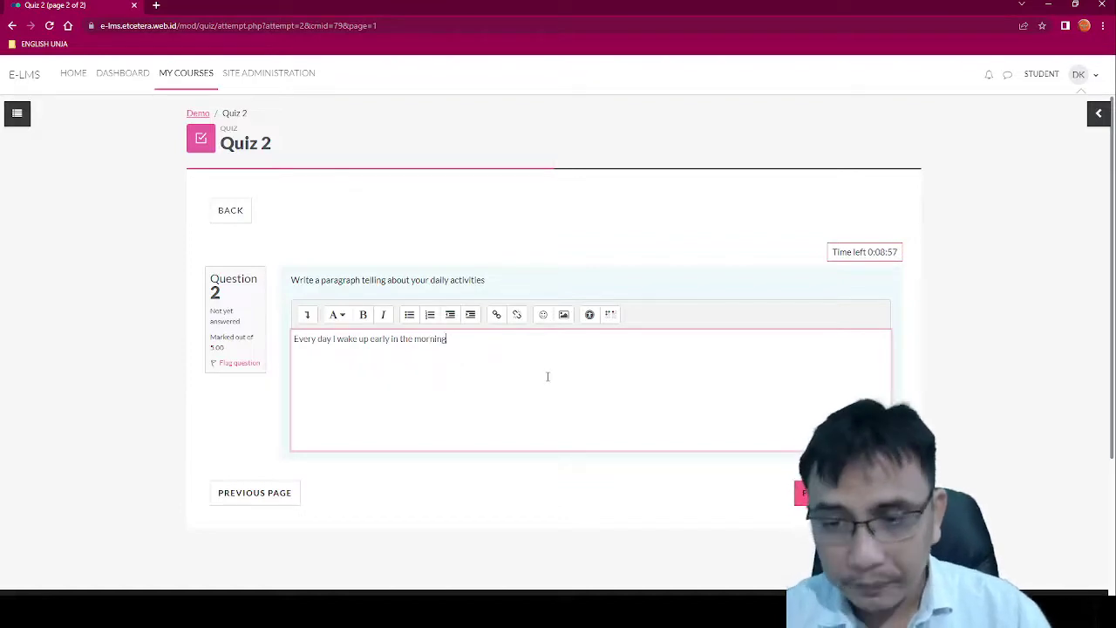
left_click(820, 493)
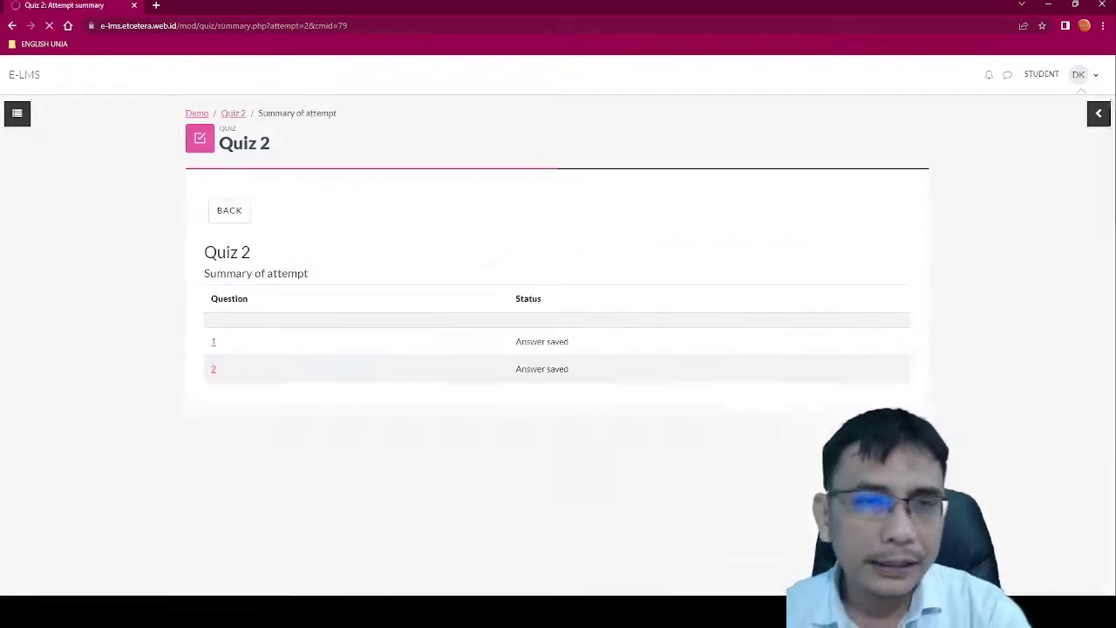
left_click(558, 526)
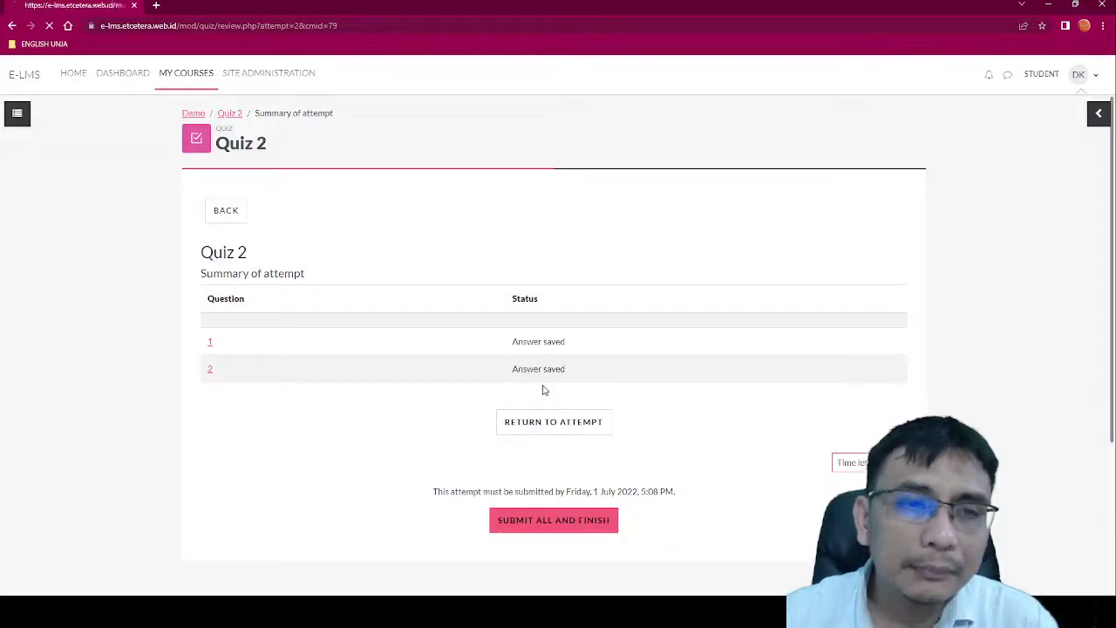
scroll(683, 450, "down", 4)
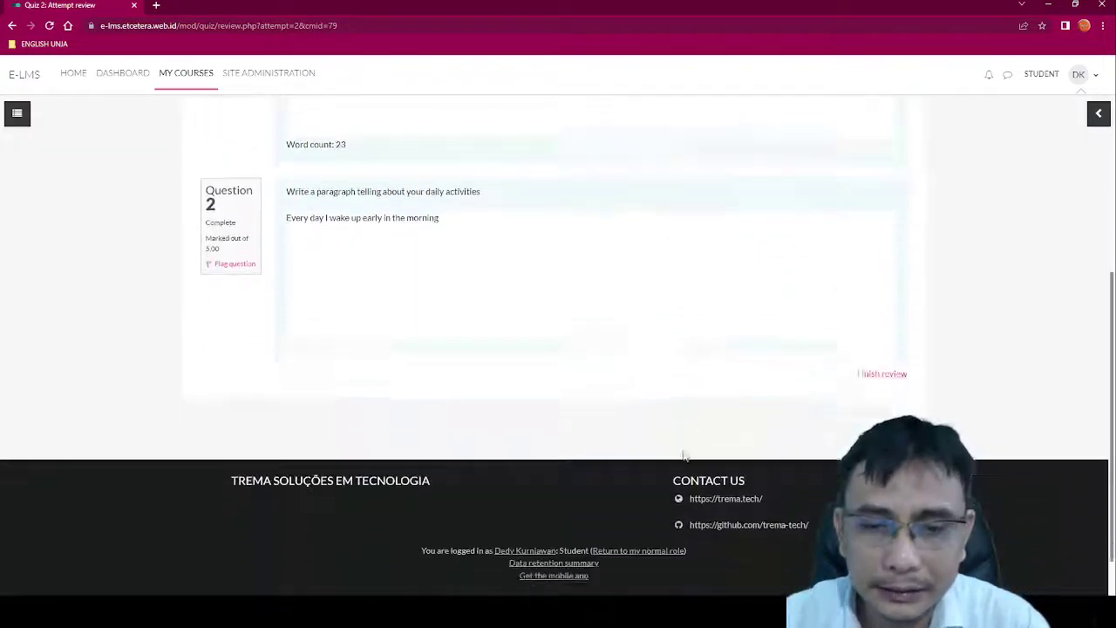
scroll(685, 454, "up", 3)
scroll(612, 360, "up", 1)
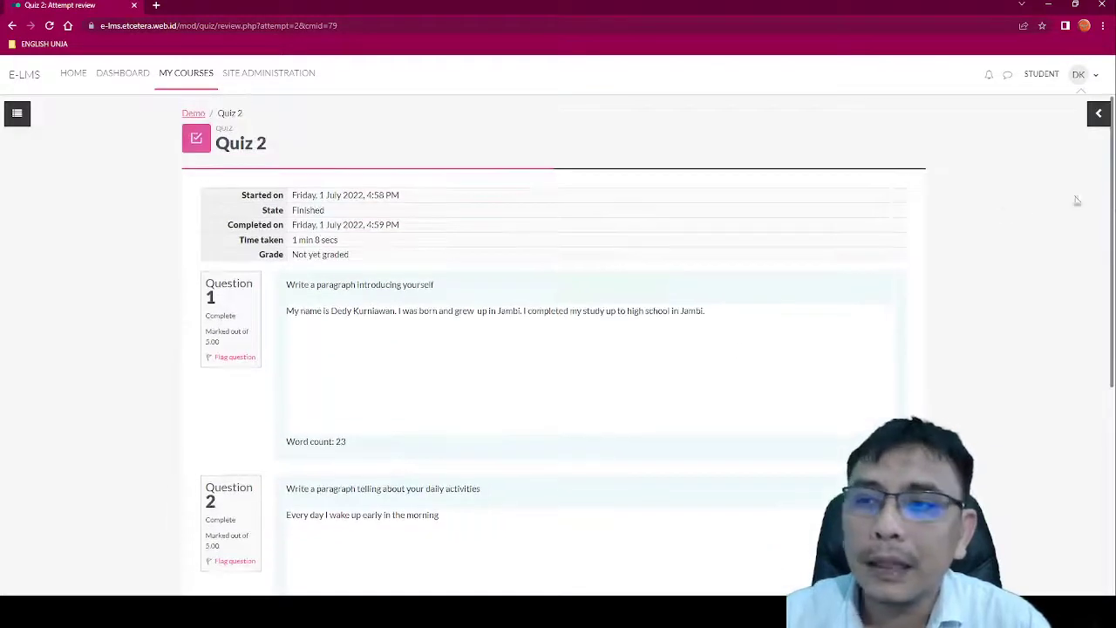
Step: Return from the student view to the normal teacher role
left_click(1099, 112)
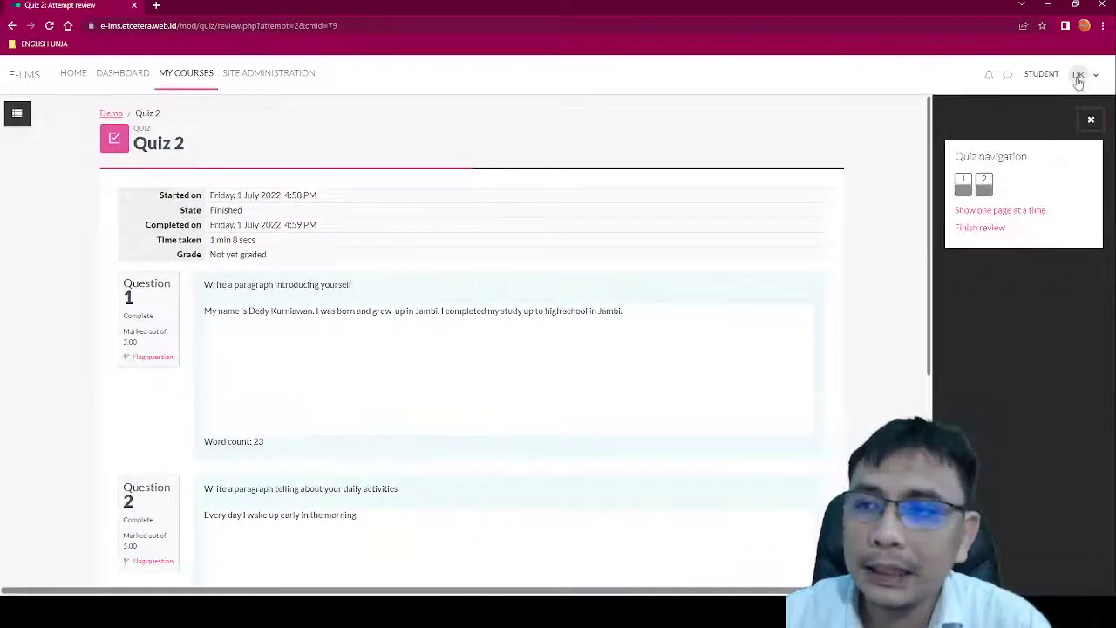
left_click(1079, 76)
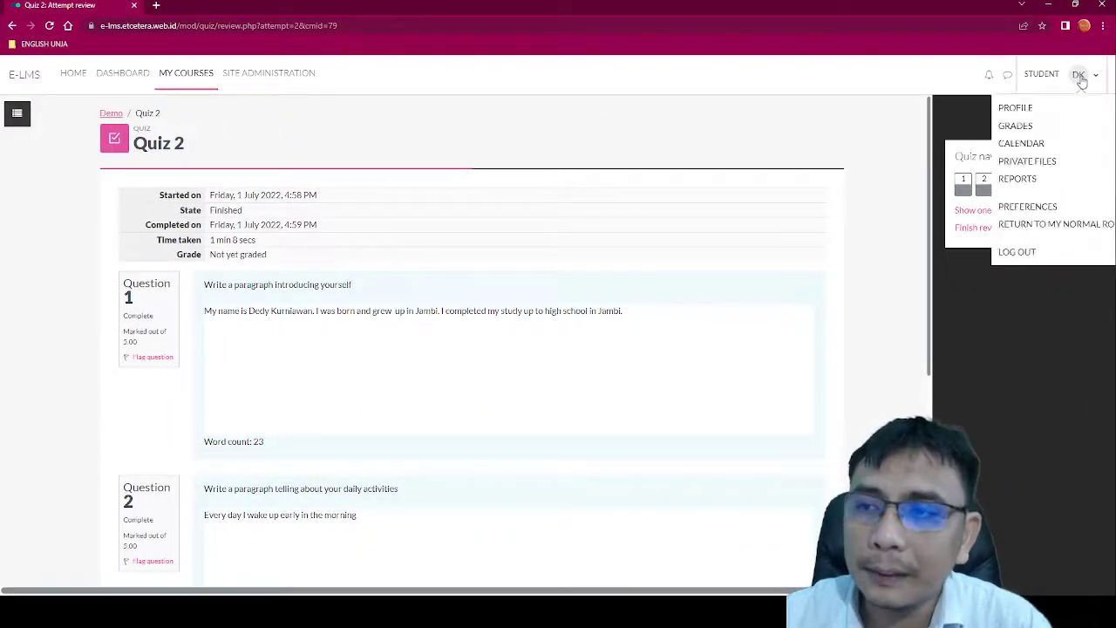
left_click(1047, 224)
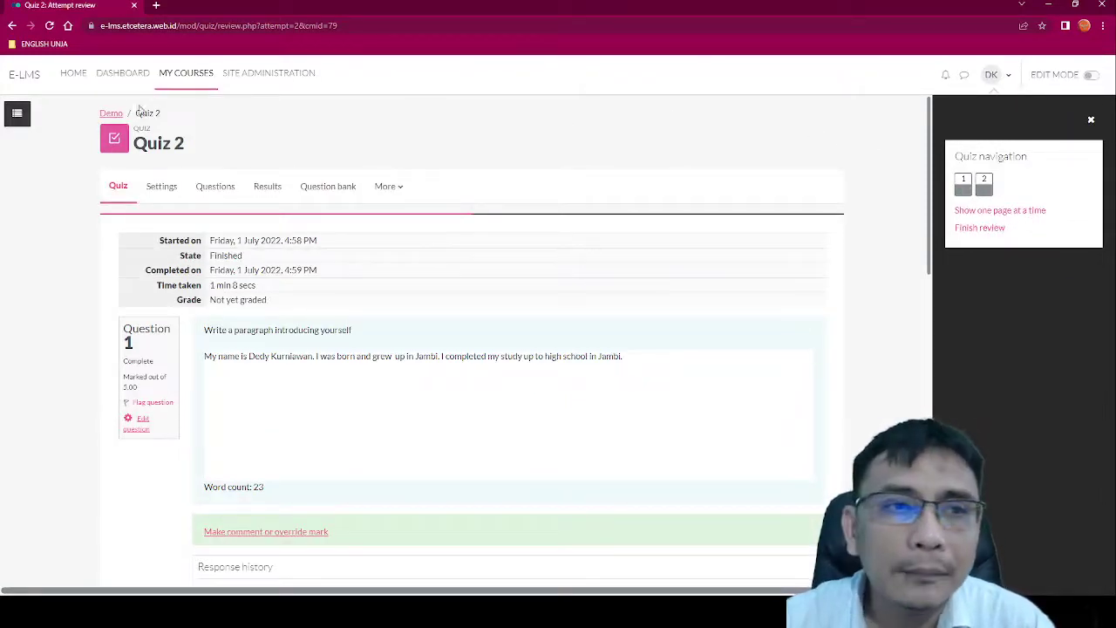
Step: Go back to the Demo course and open the Quiz 2 activity, briefly checking its More menu
left_click(113, 115)
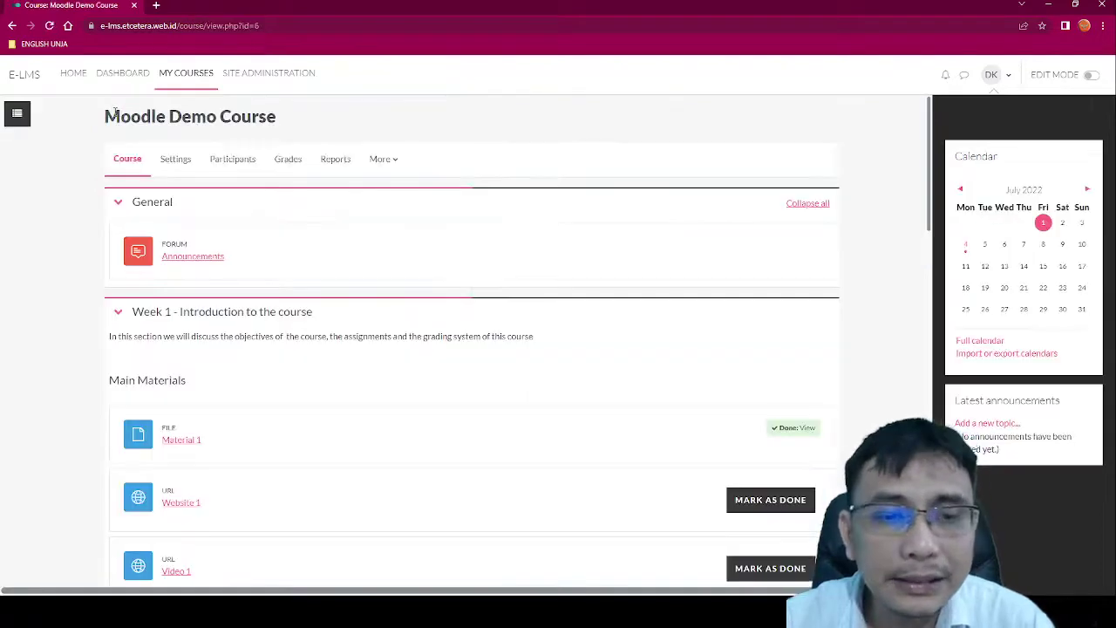
scroll(548, 241, "down", 3)
left_click(1091, 119)
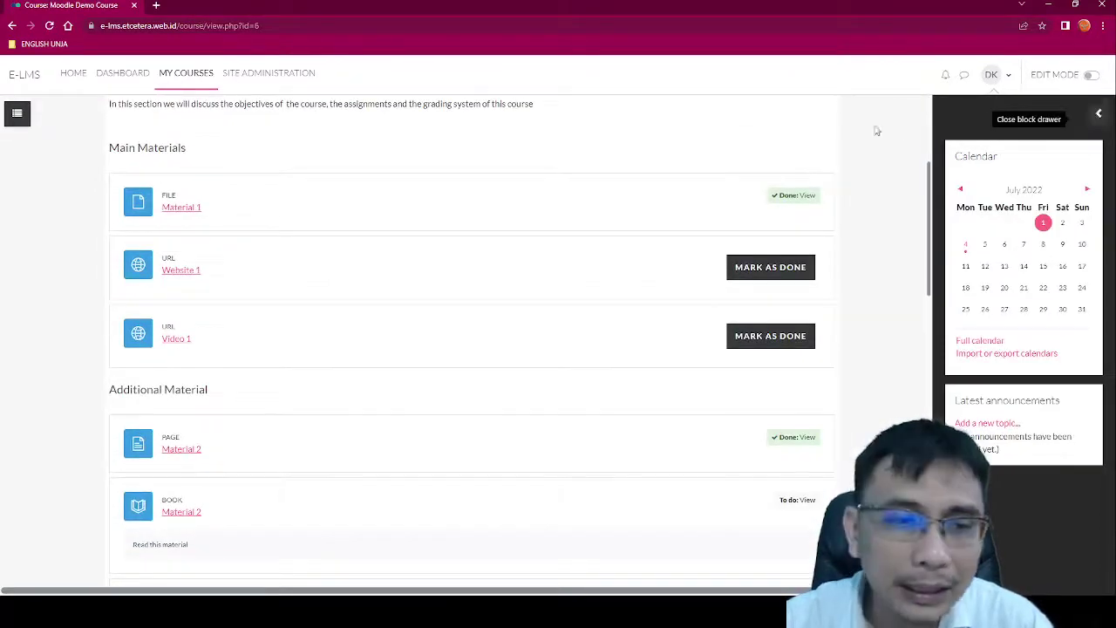
scroll(113, 305, "down", 3)
scroll(328, 348, "down", 5)
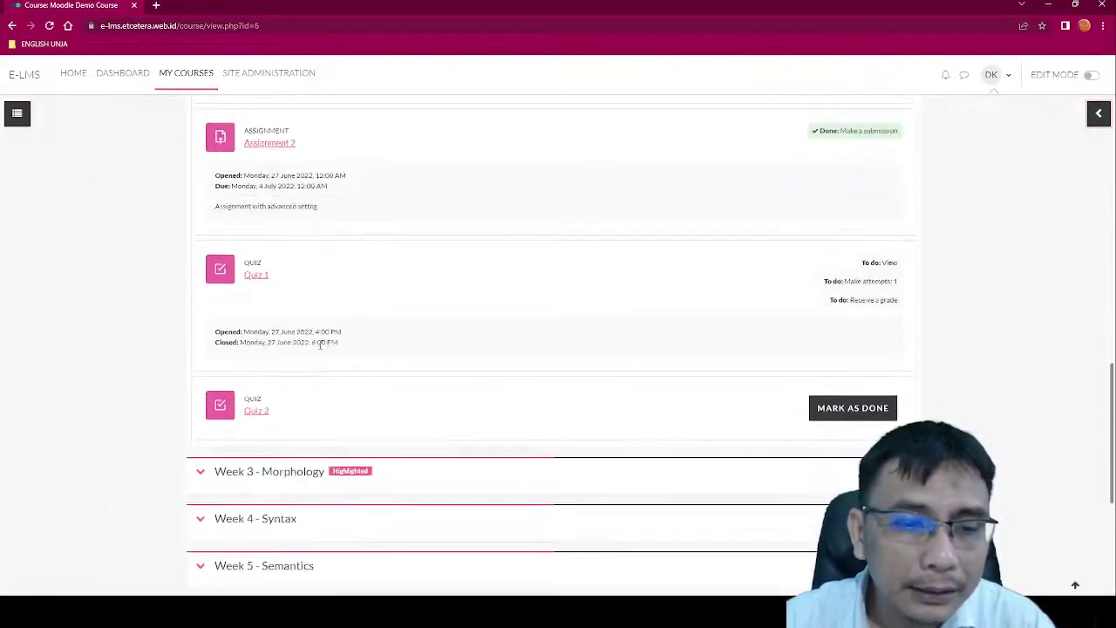
left_click(247, 413)
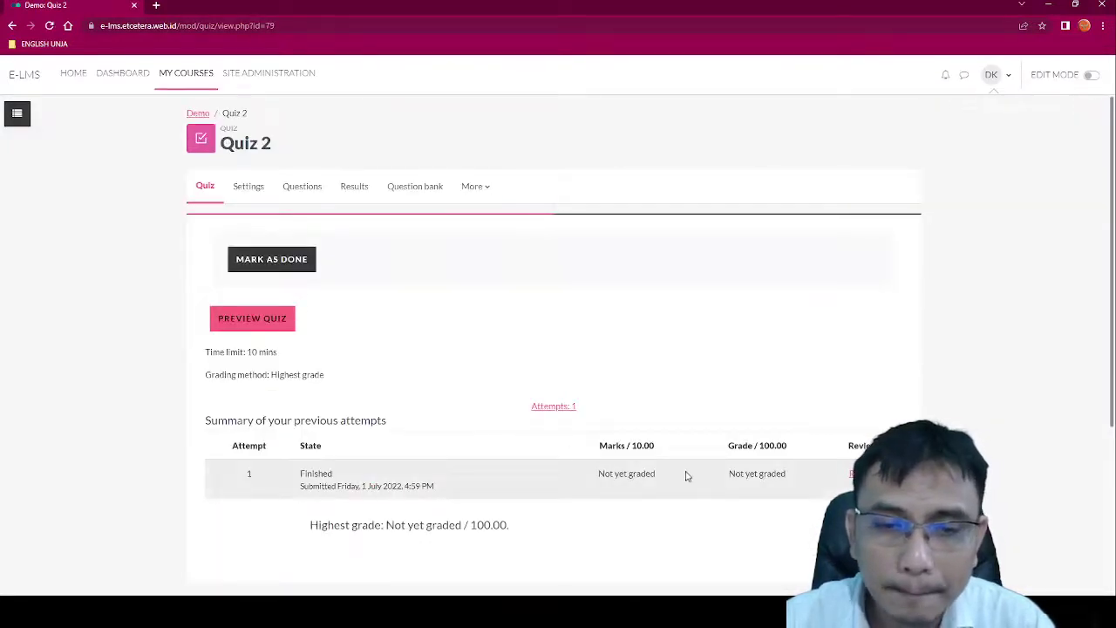
scroll(514, 368, "down", 2)
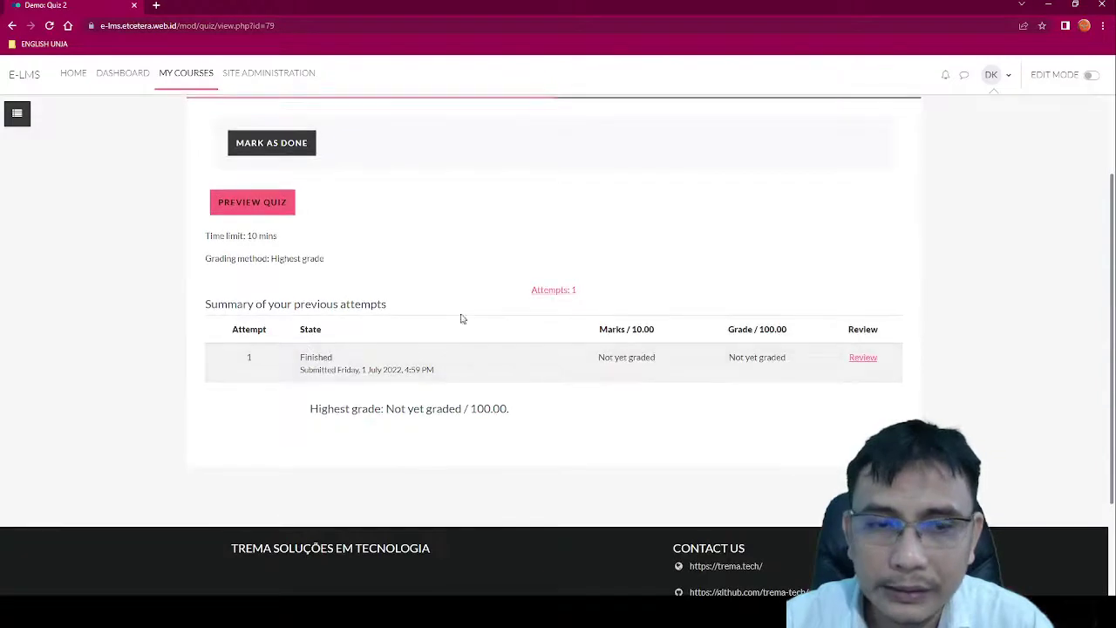
scroll(460, 314, "up", 2)
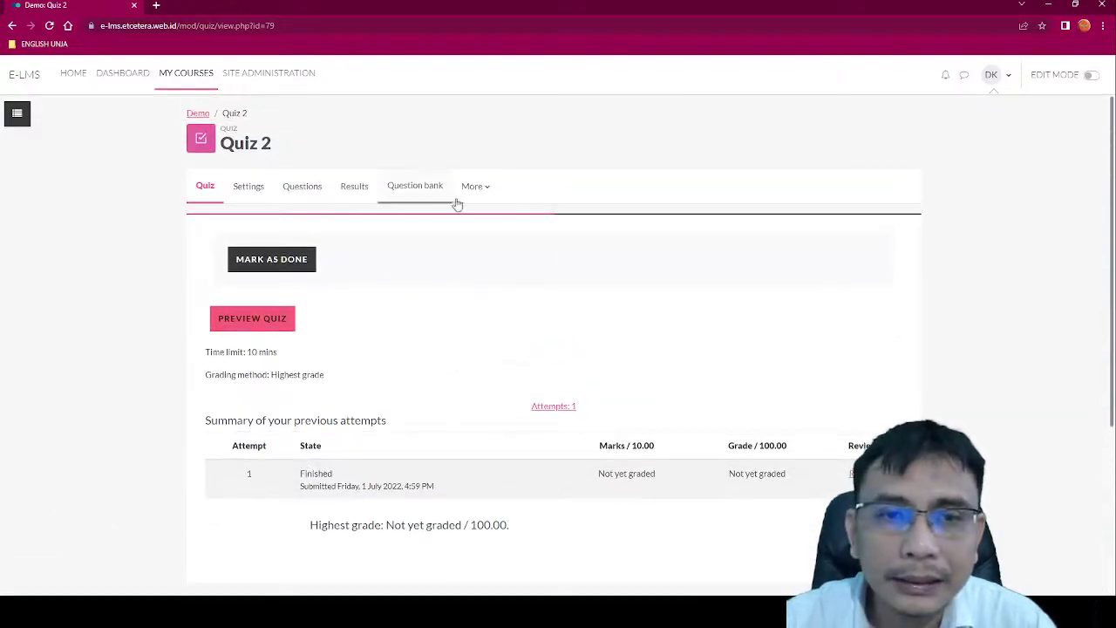
left_click(489, 197)
left_click(484, 187)
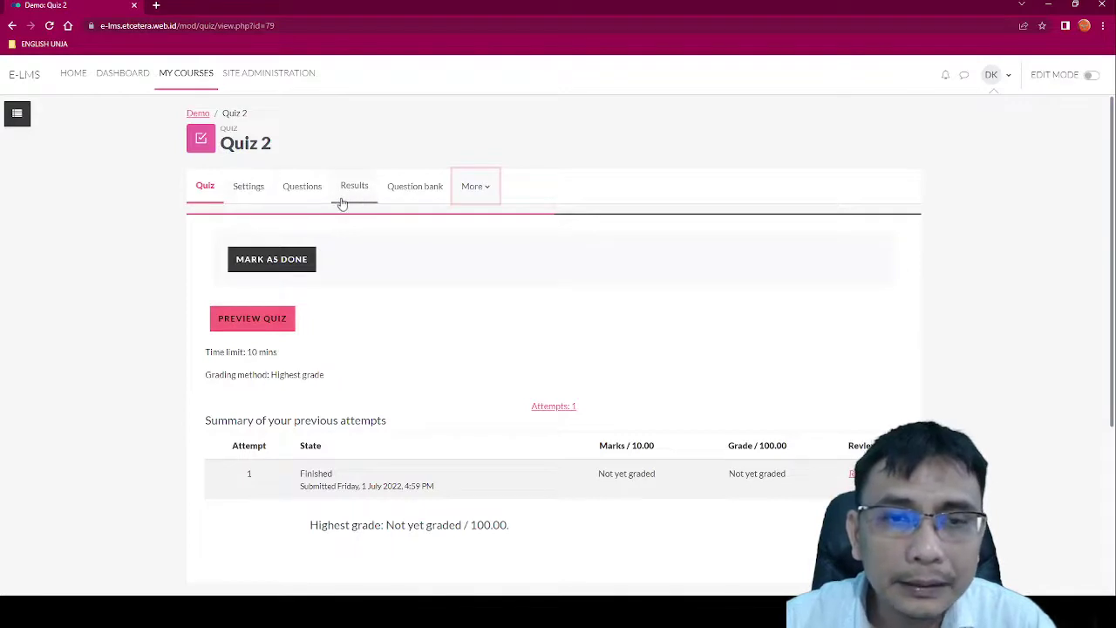
Step: Open the Quiz 2 Results report and look over the student's attempt row
left_click(370, 190)
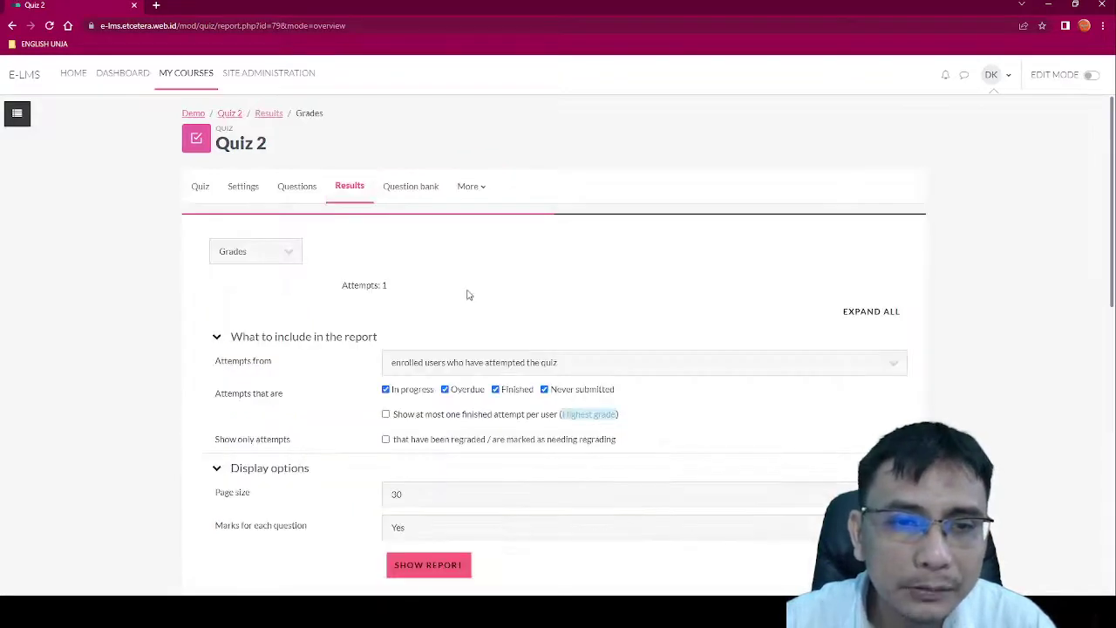
scroll(466, 295, "down", 3)
scroll(467, 295, "down", 3)
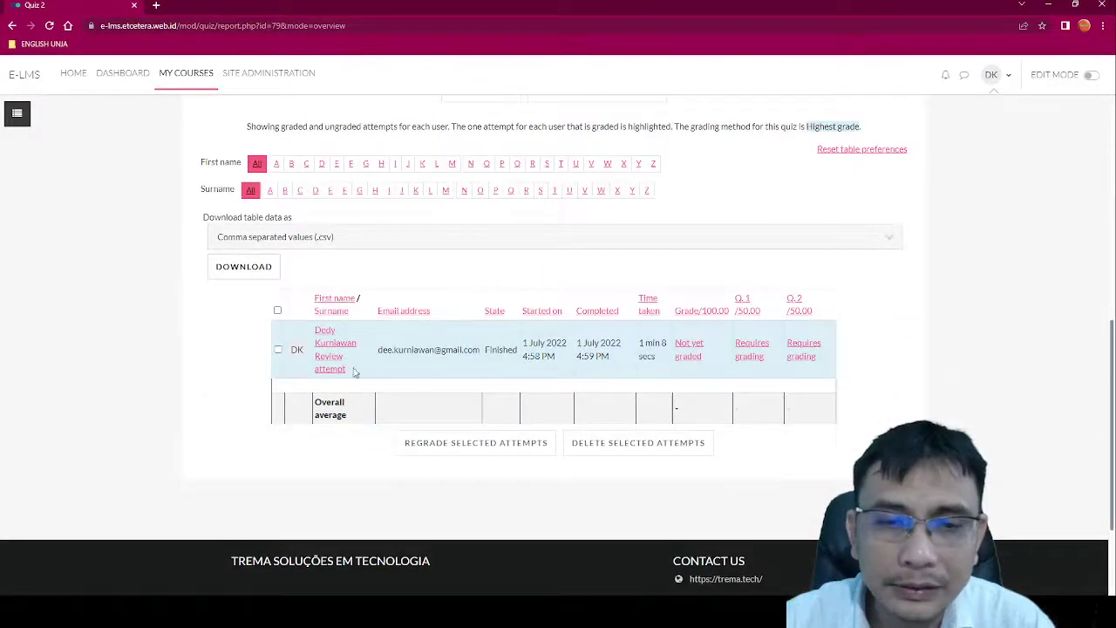
scroll(350, 329, "up", 4)
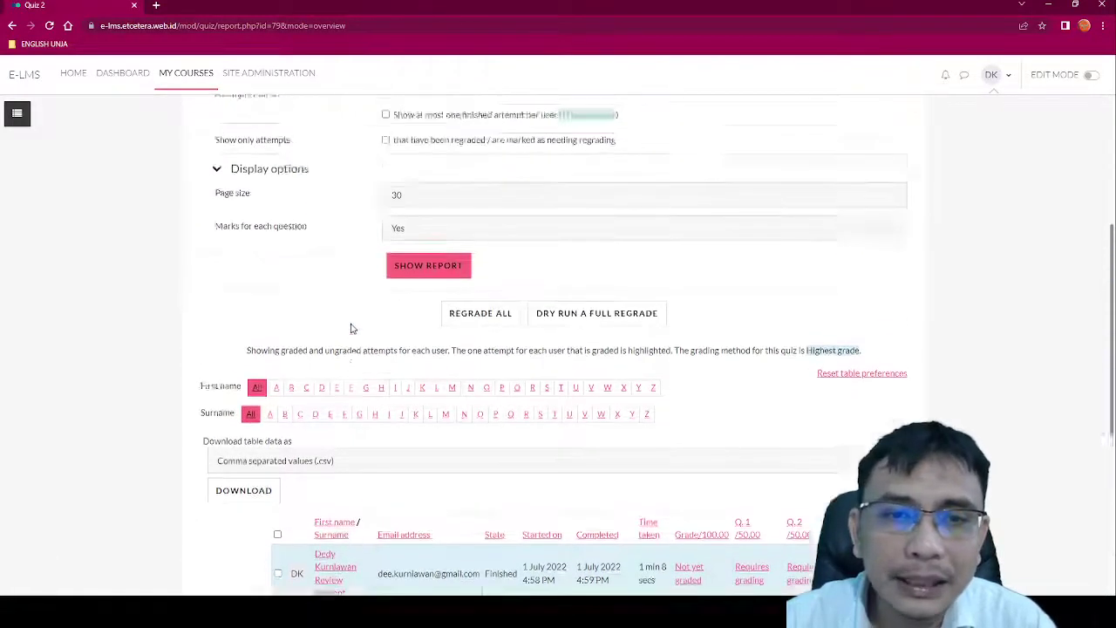
scroll(353, 329, "down", 2)
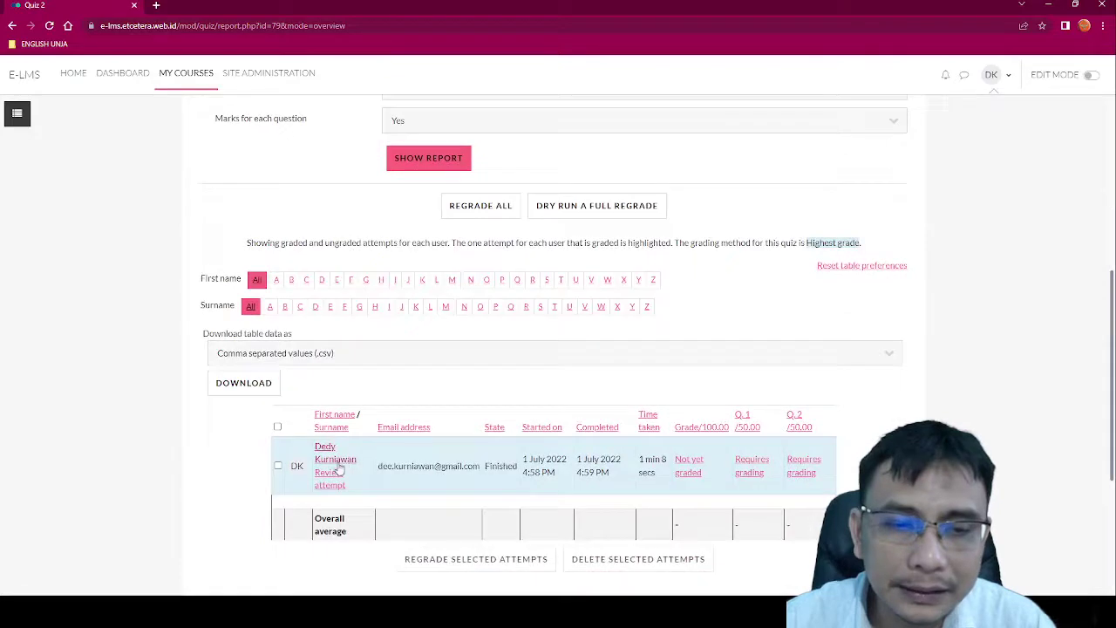
Step: Open the review of the student's attempt to read the answers to Questions 1 and 2
left_click(338, 468)
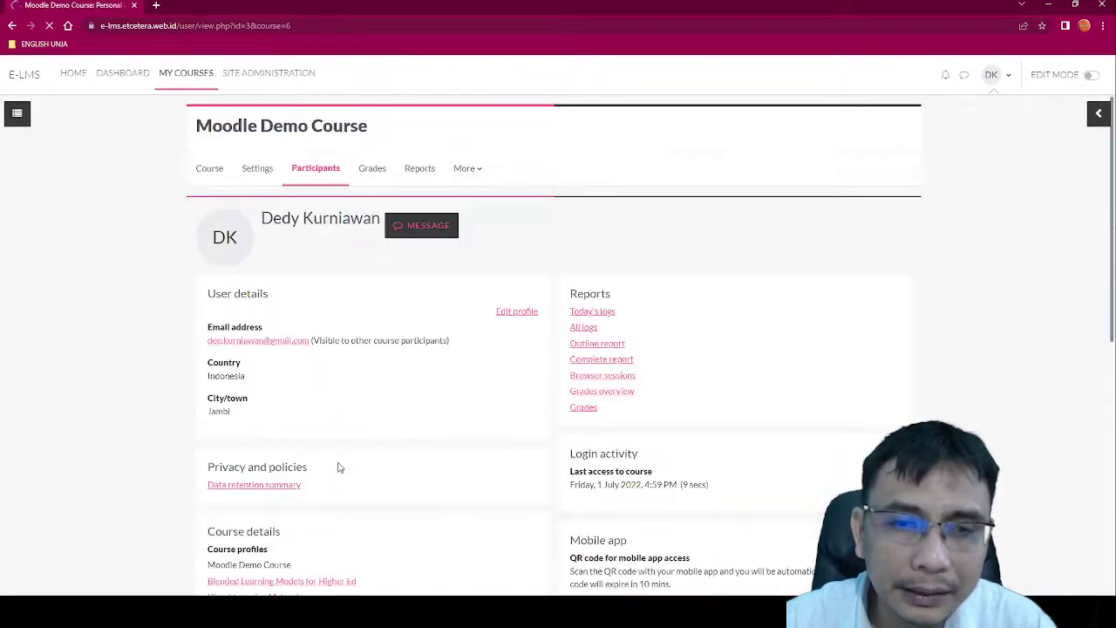
left_click(11, 25)
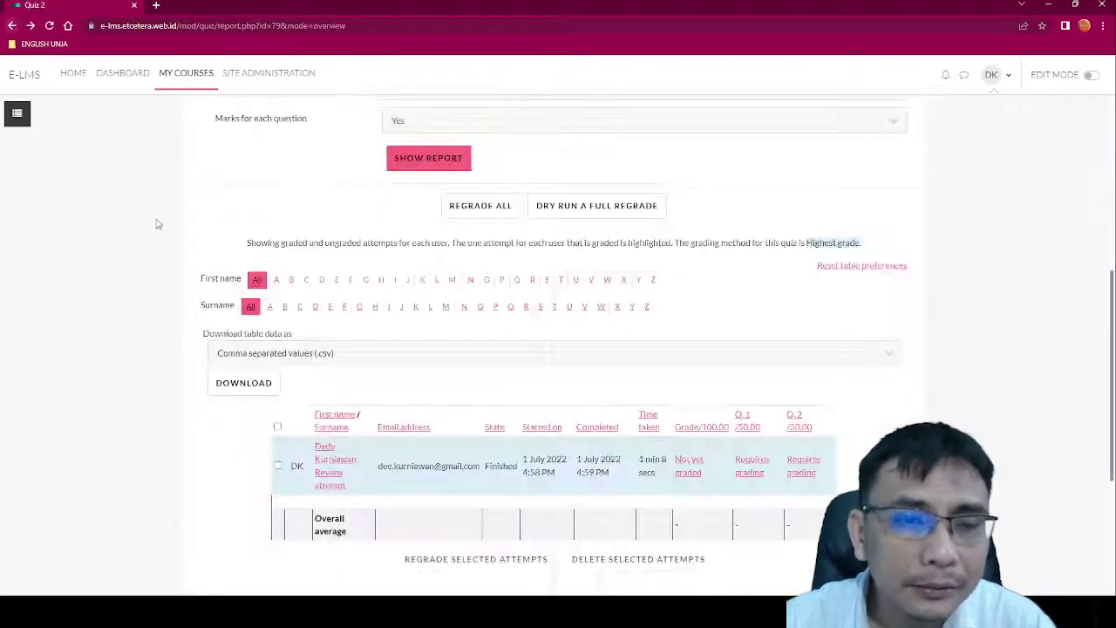
left_click(330, 485)
scroll(473, 340, "down", 4)
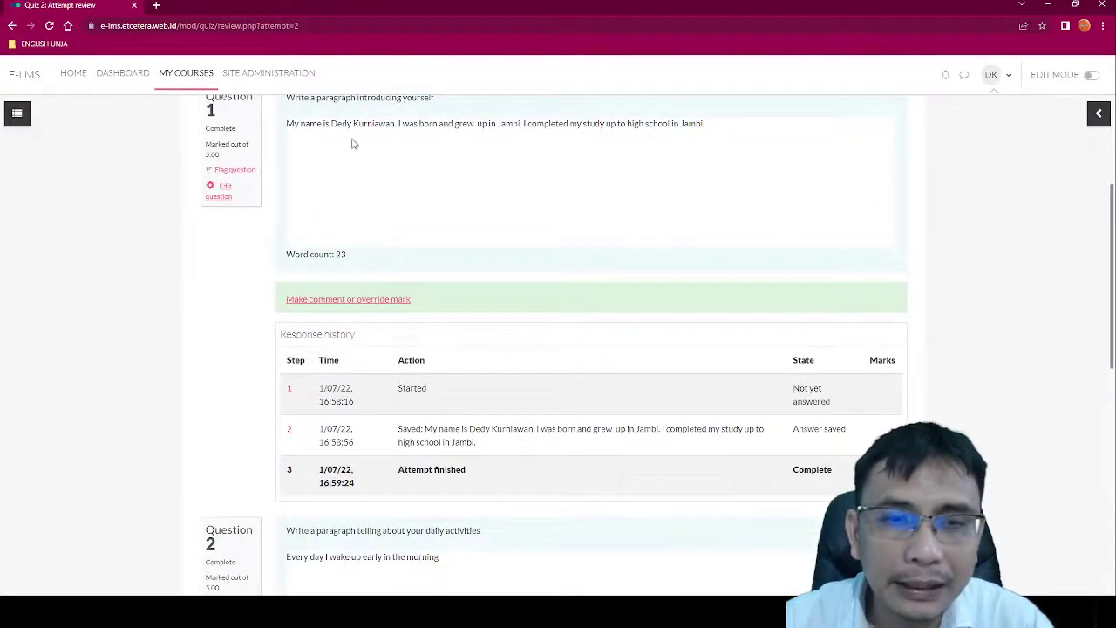
scroll(415, 520, "down", 2)
scroll(414, 506, "up", 2)
scroll(405, 410, "down", 4)
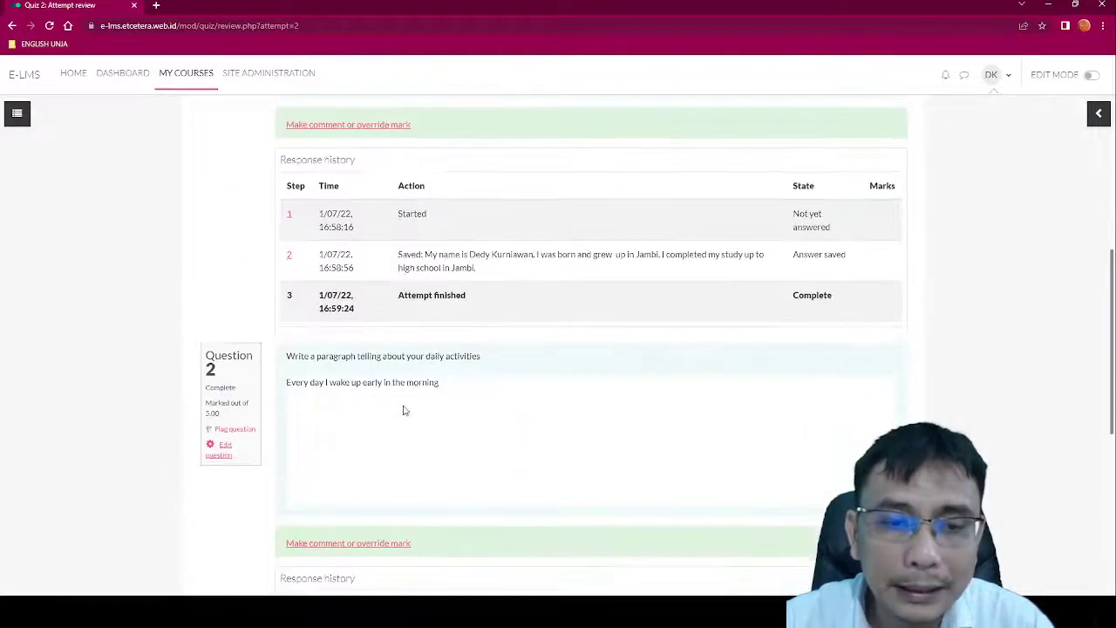
scroll(401, 403, "up", 6)
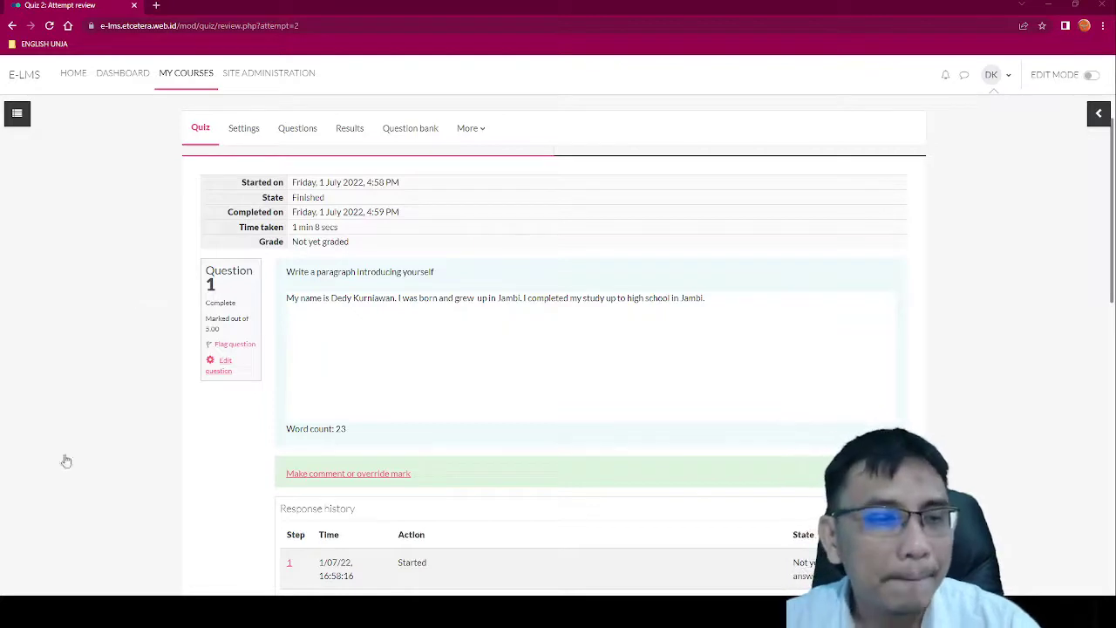
Step: Reload the attempt review to show Question 1's manual mark of 4.00 out of 5.00
key("F5")
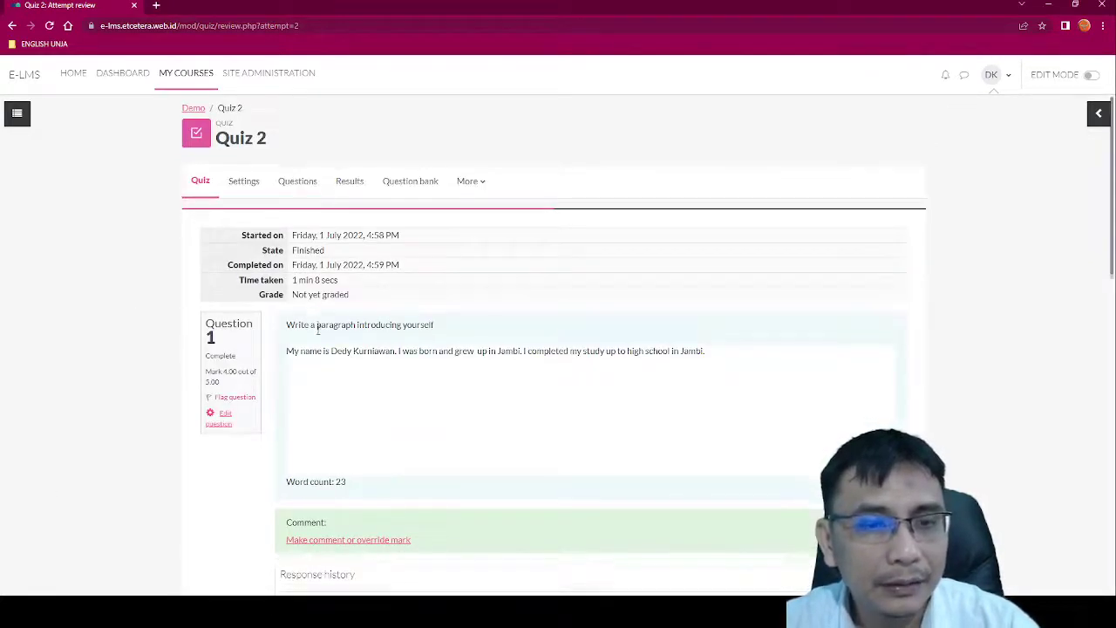
scroll(324, 332, "down", 3)
scroll(396, 349, "down", 3)
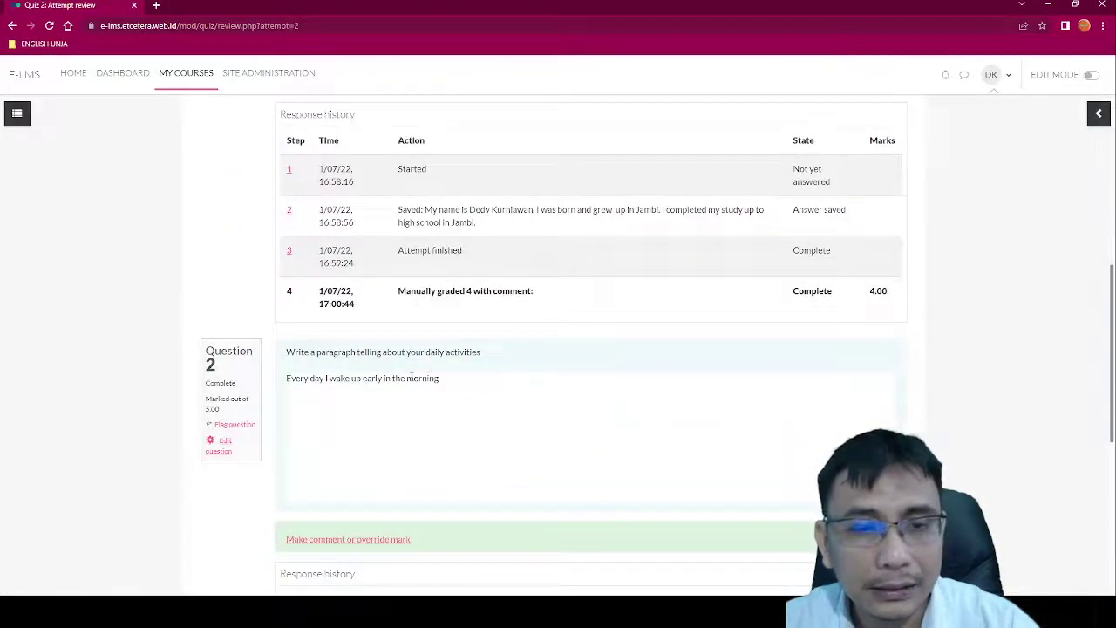
scroll(411, 376, "up", 3)
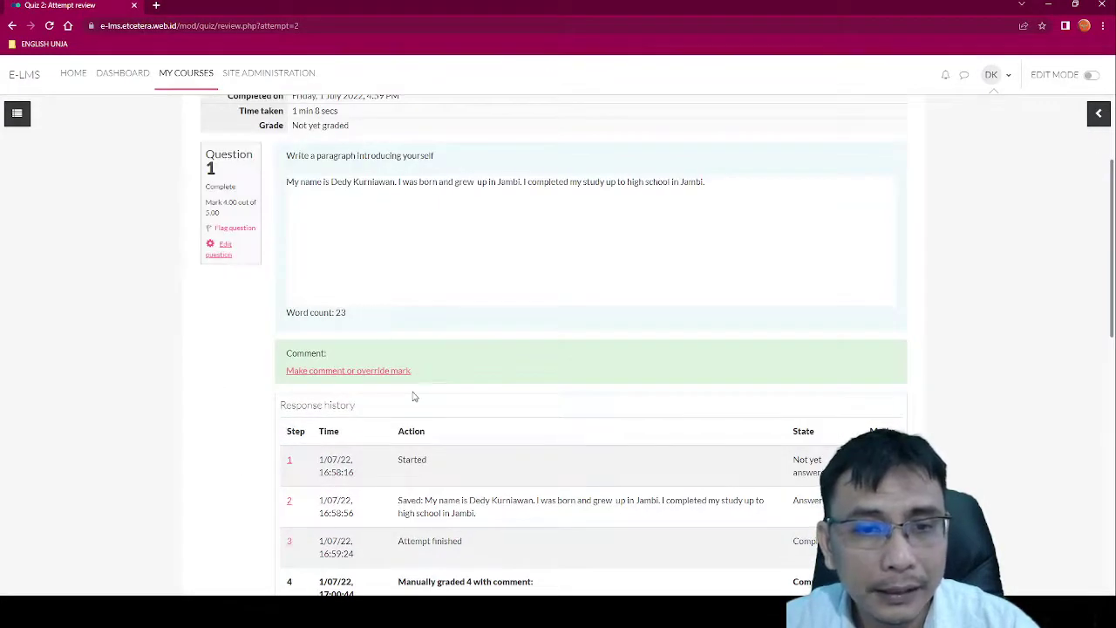
scroll(413, 392, "down", 2)
scroll(905, 354, "down", 2)
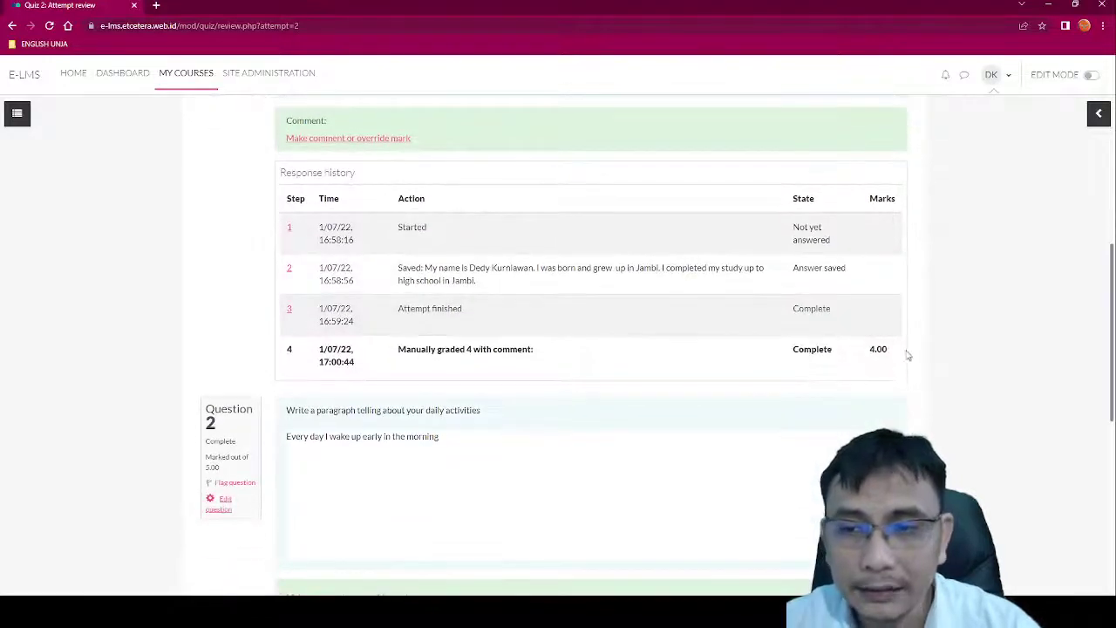
scroll(725, 363, "down", 2)
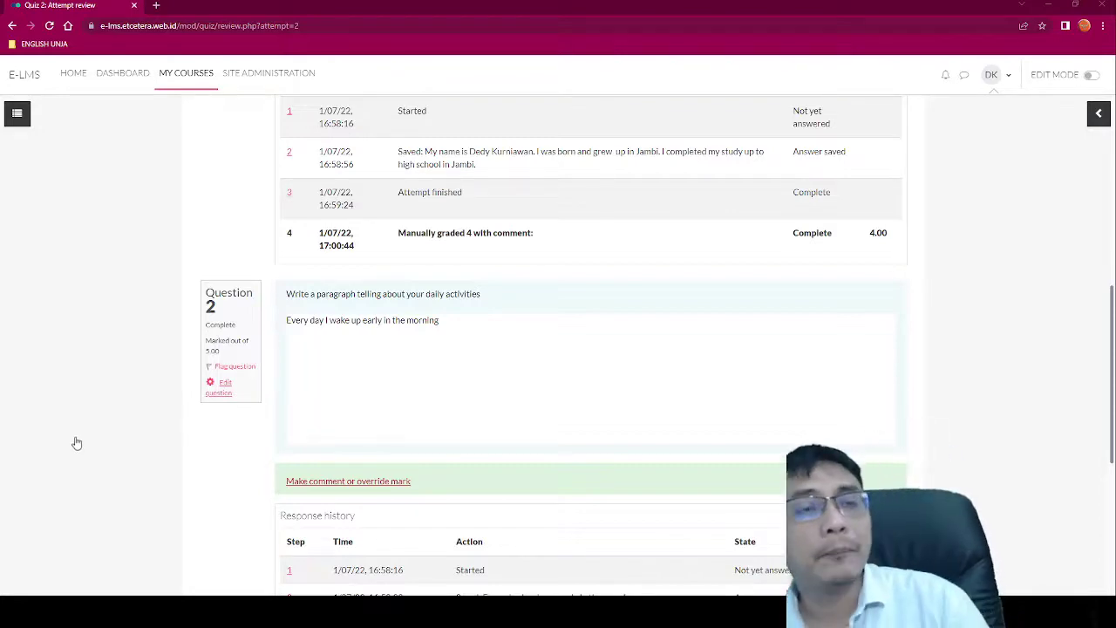
Step: Reload again to see marks 8.50/10.00 and a grade of 85.00 out of 100.00
key("F5")
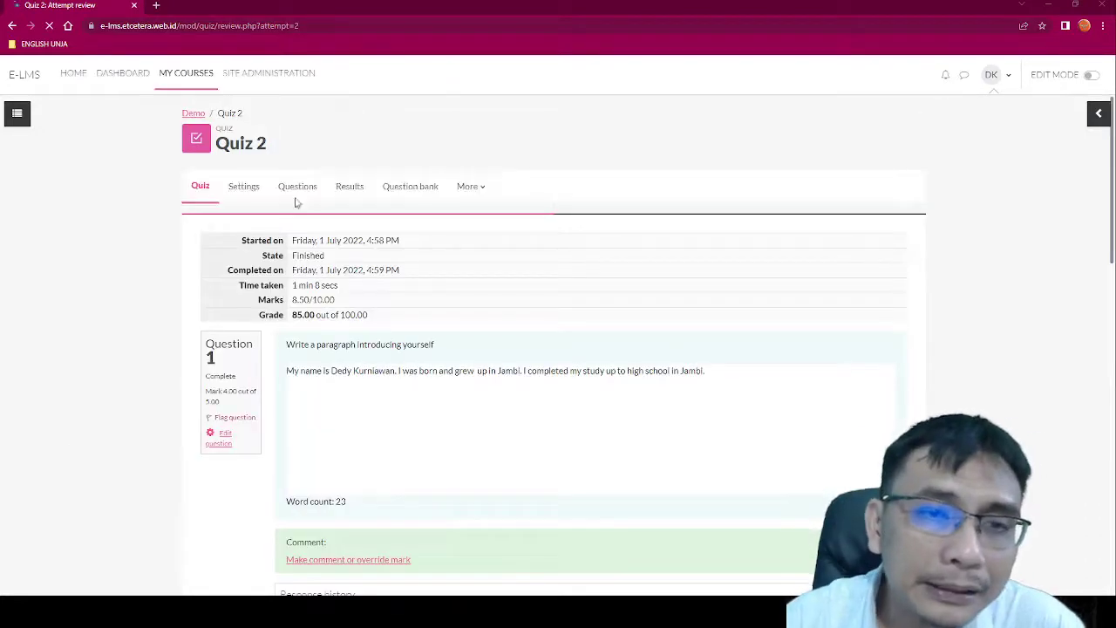
left_click(306, 181)
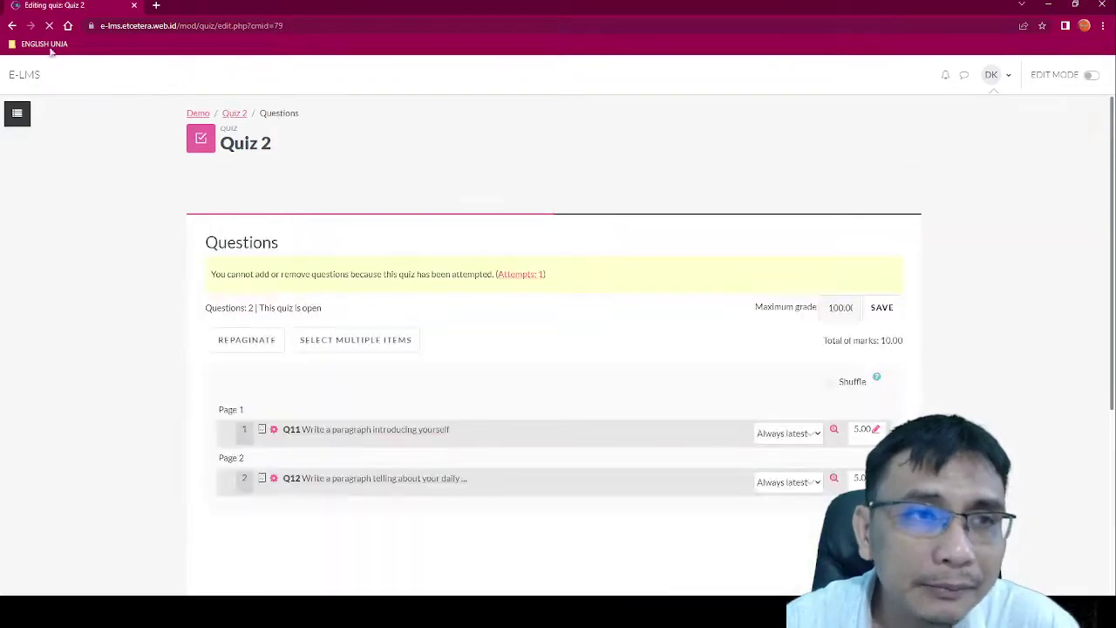
left_click(10, 27)
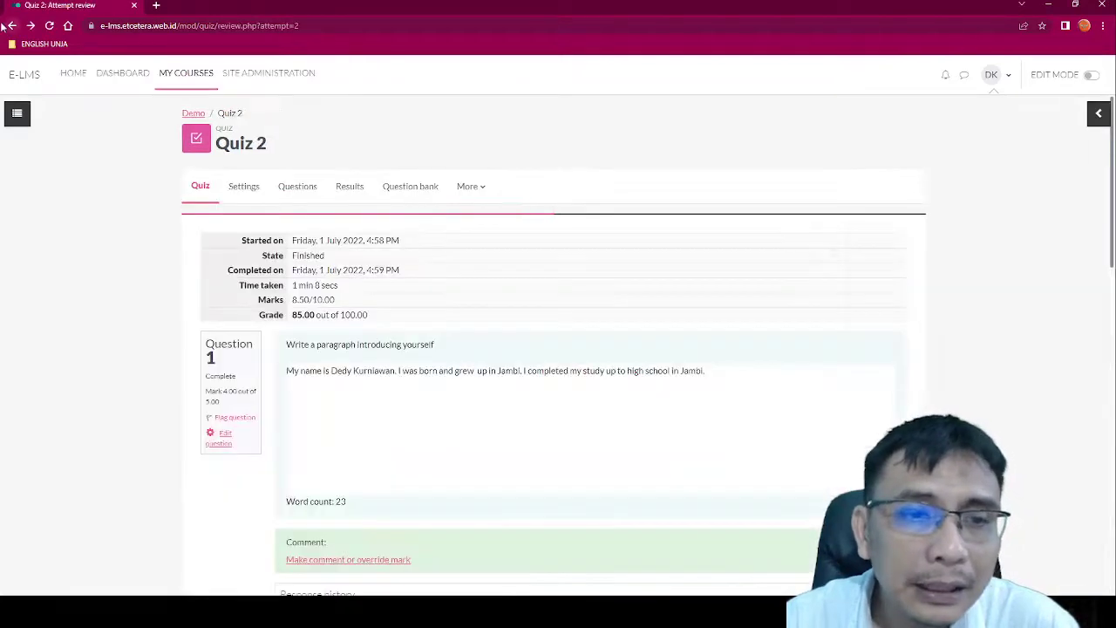
Step: Check the Quiz 2 Results report showing the attempt graded 85.00 out of 100
left_click(363, 194)
scroll(503, 299, "down", 5)
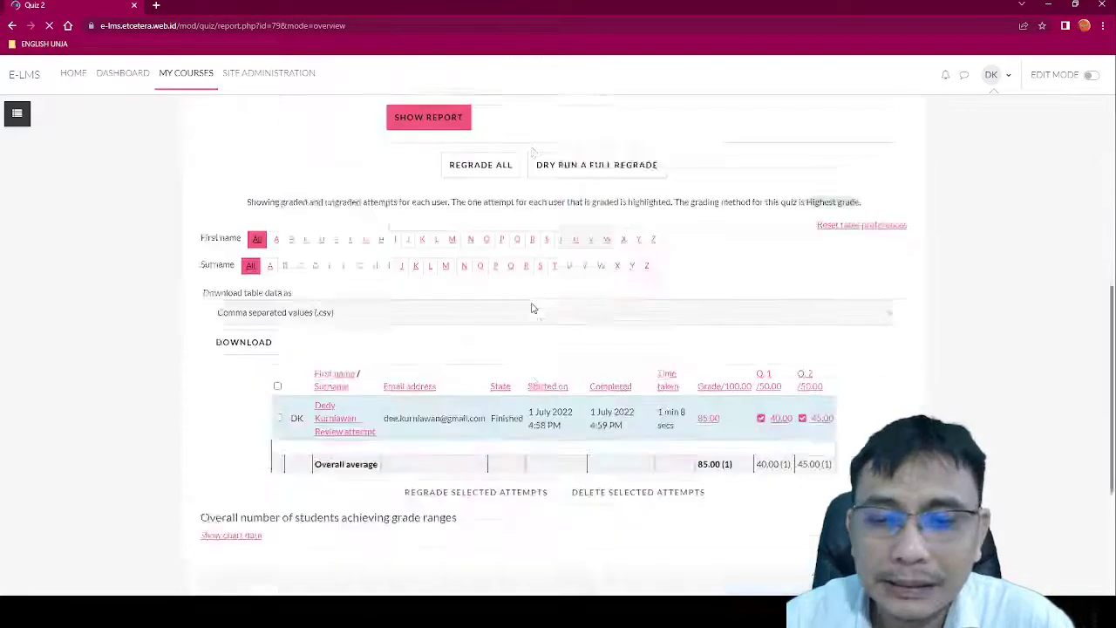
scroll(533, 308, "down", 2)
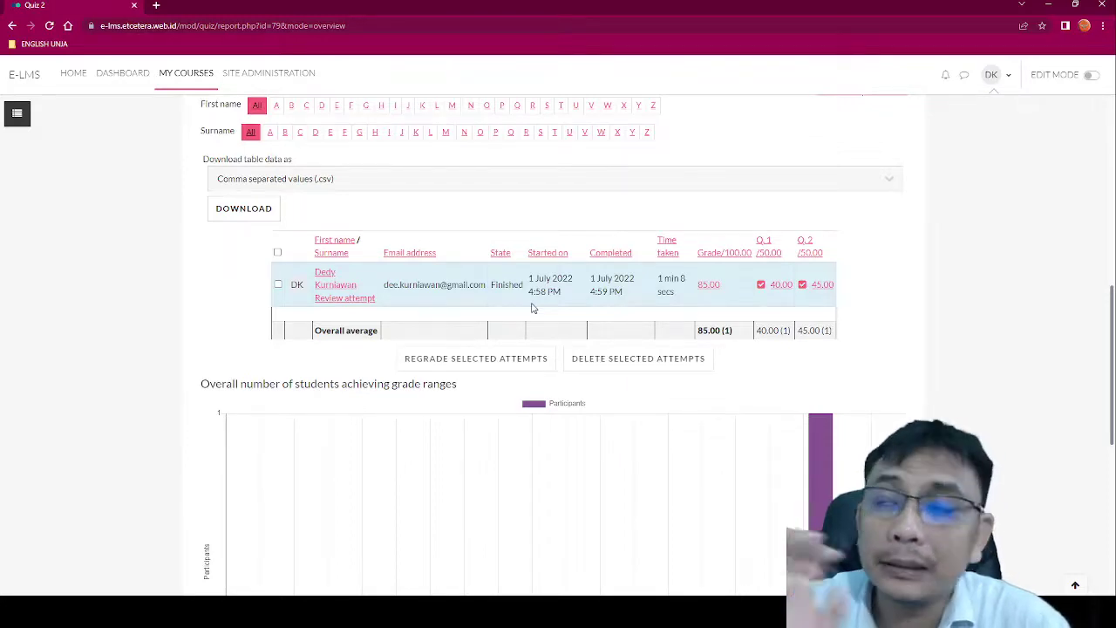
scroll(532, 308, "up", 3)
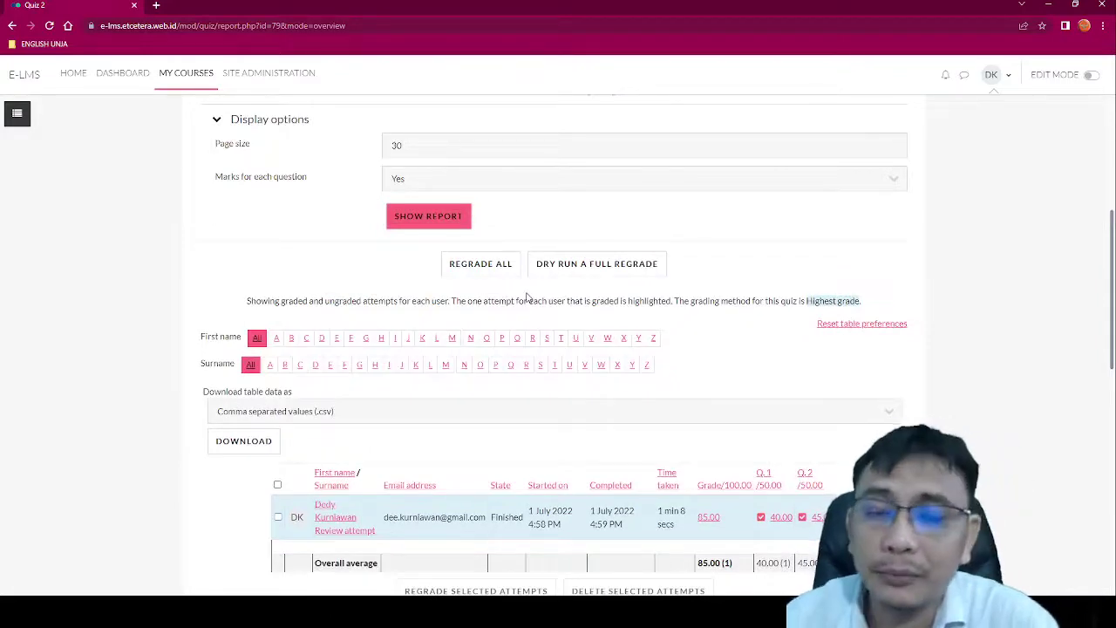
scroll(480, 225, "up", 5)
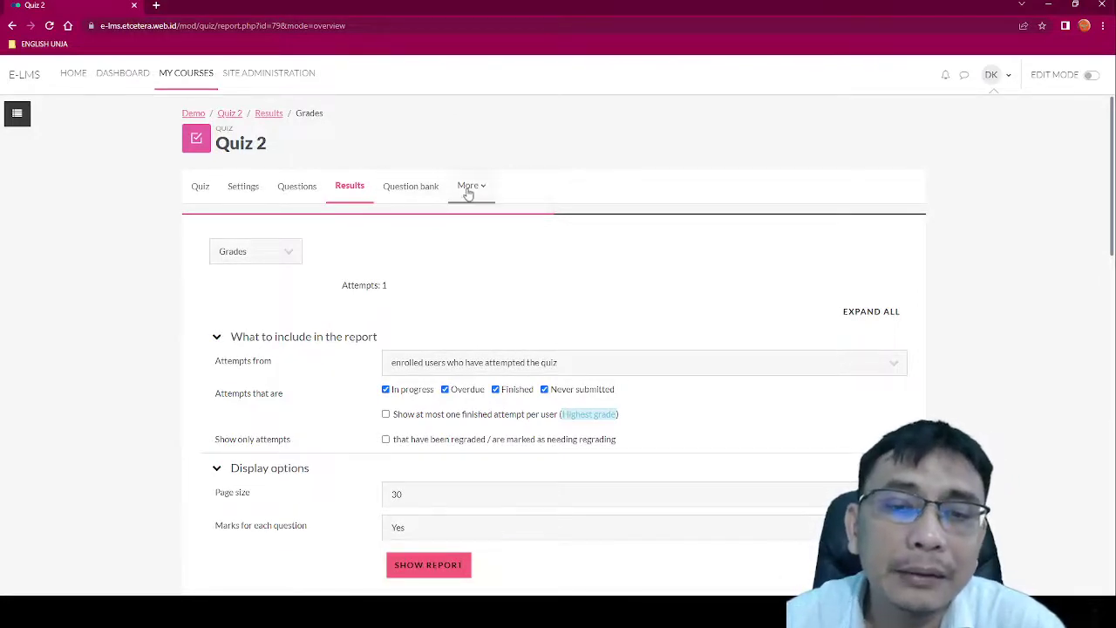
Step: View the Quiz 2 overview's highest grade 85.00/100.00, then return to the Demo course page
left_click(207, 194)
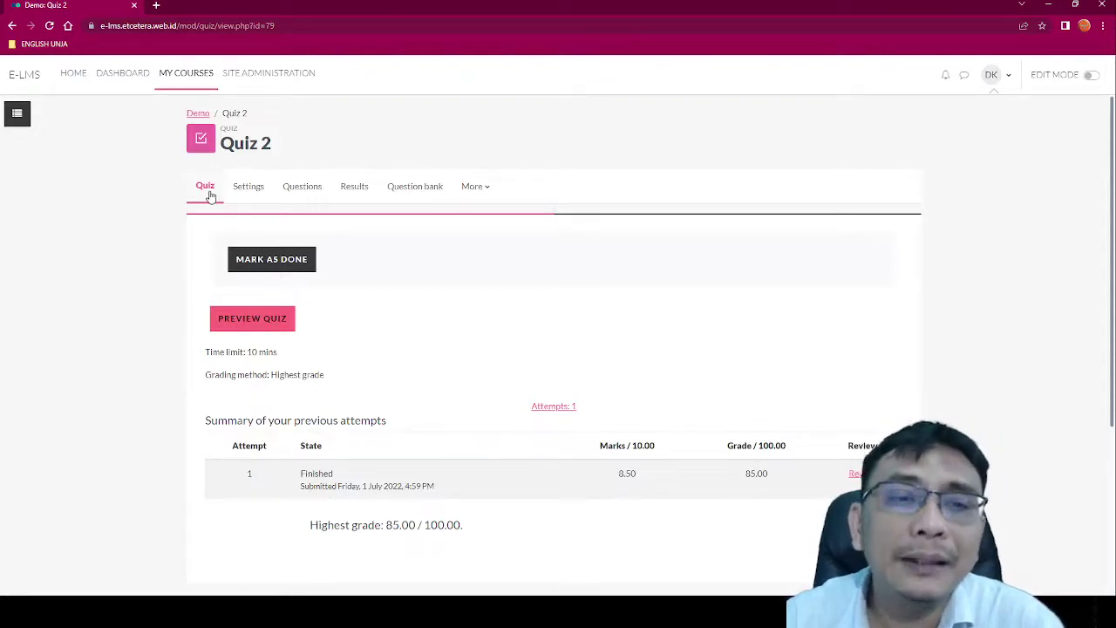
left_click(198, 114)
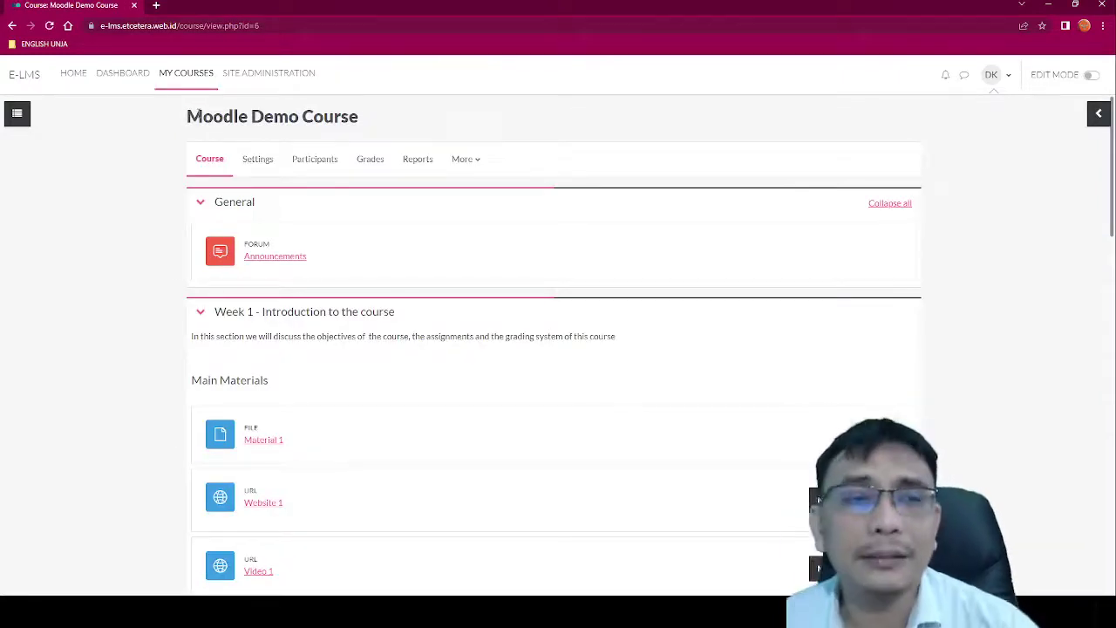
scroll(235, 175, "down", 5)
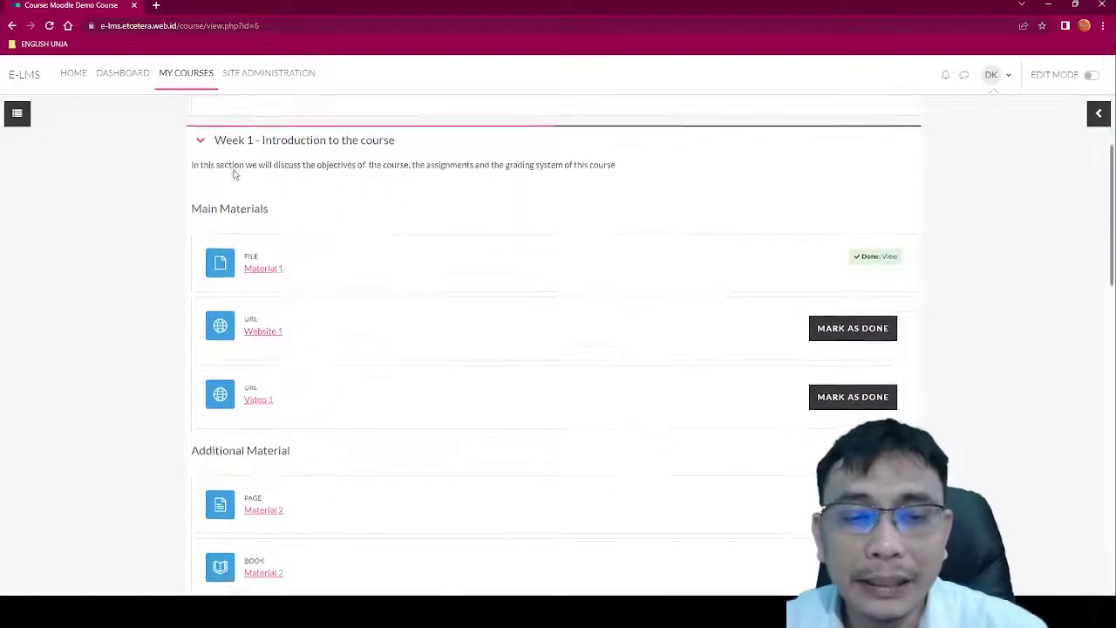